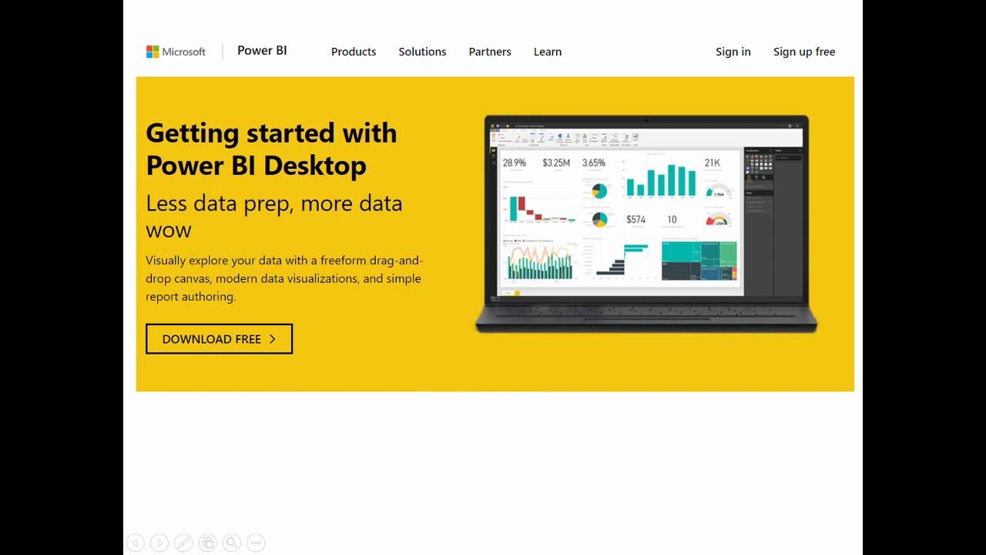
pyautogui.press('Right')
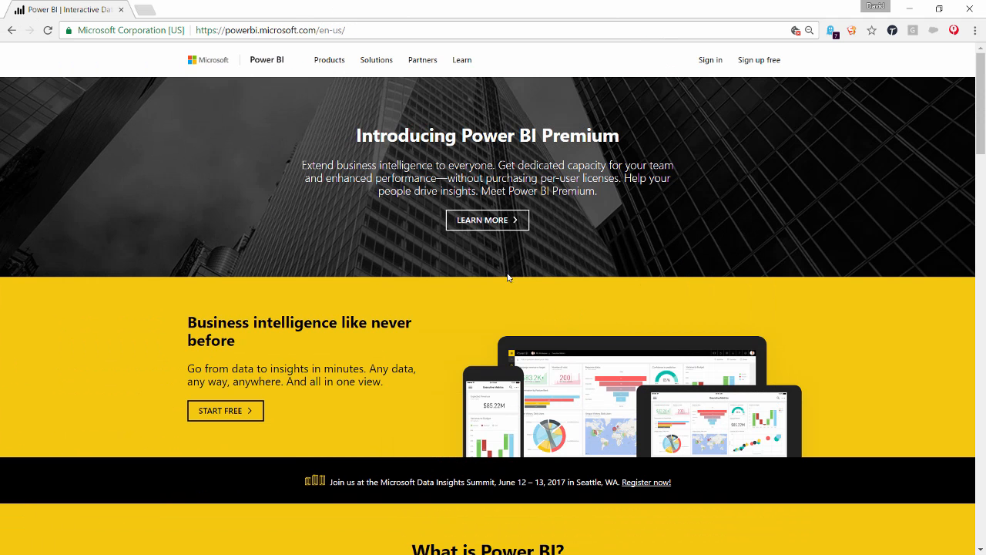
# Download the Power BI Desktop installer from its product page on the Power BI website and dismiss the contact details form
pyautogui.click(355, 29)
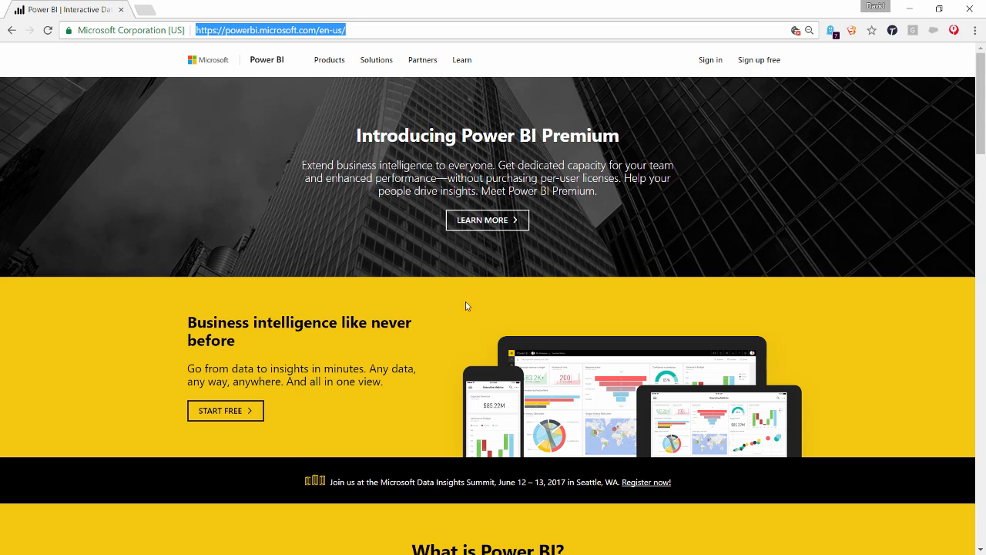
pyautogui.scroll(-1, 299, 395)
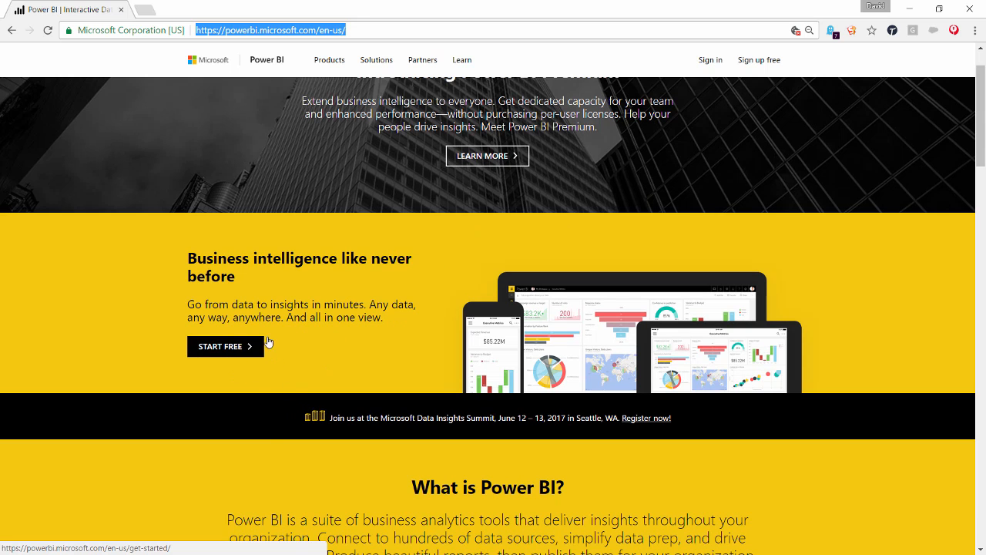
pyautogui.scroll(1, 341, 344)
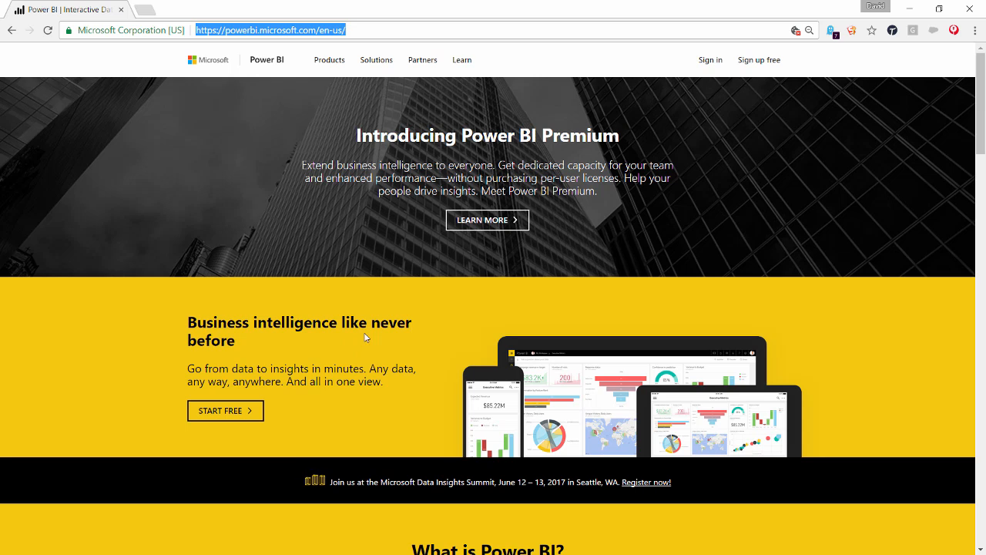
pyautogui.moveTo(318, 70)
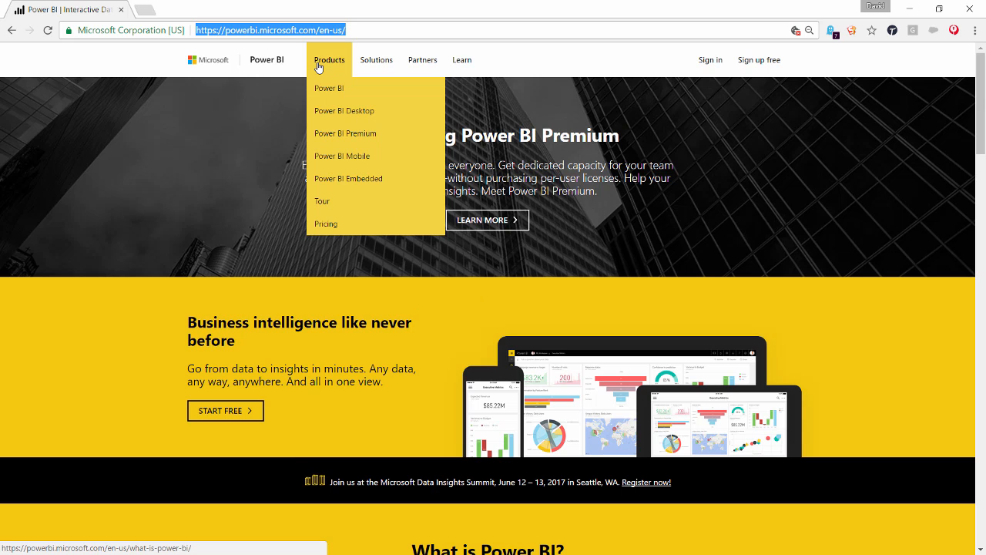
pyautogui.click(358, 112)
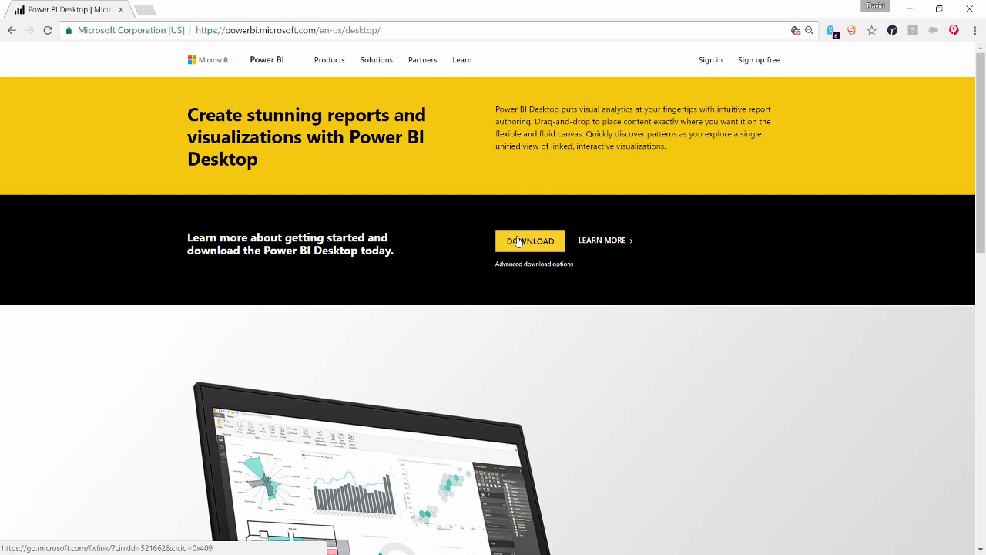
pyautogui.click(519, 242)
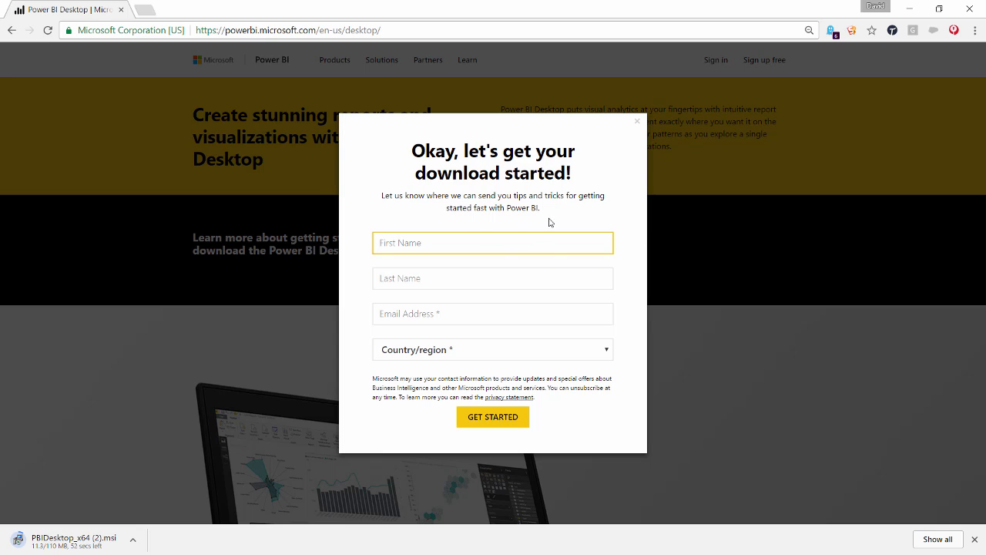
pyautogui.click(638, 124)
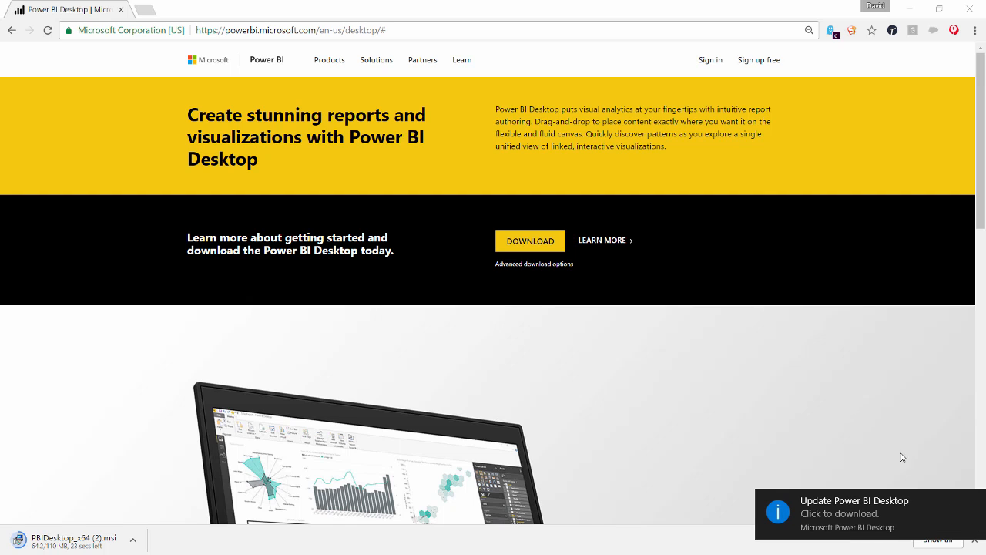
# Switch to Power BI Desktop, dismissing the update notification, and maximize the untitled report's window
pyautogui.click(975, 504)
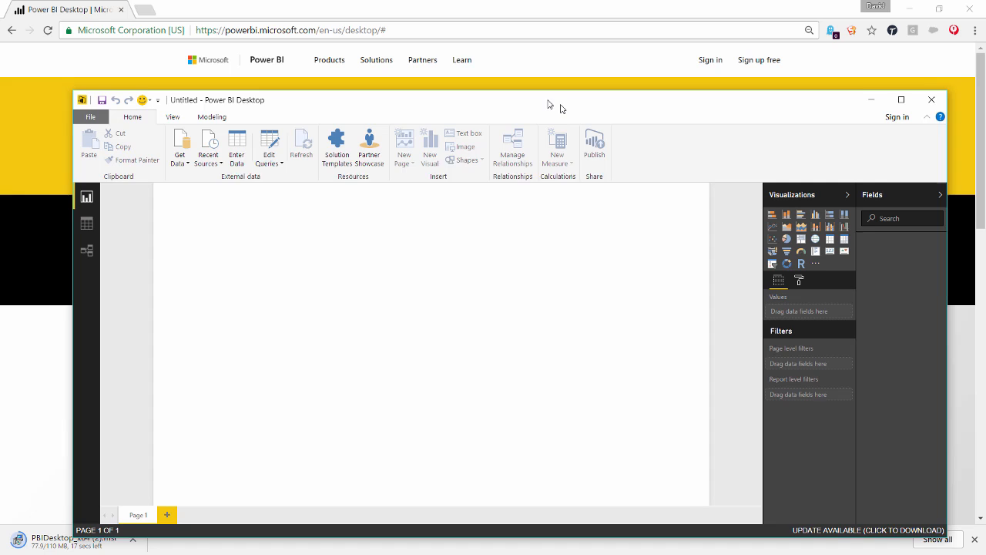
pyautogui.moveTo(548, 103); pyautogui.dragTo(521, 94)
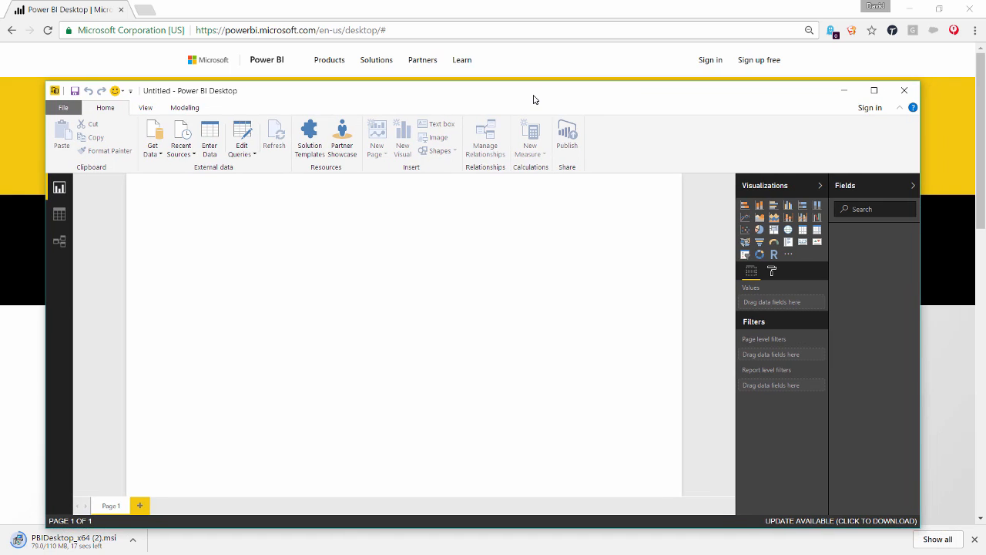
pyautogui.click(874, 90)
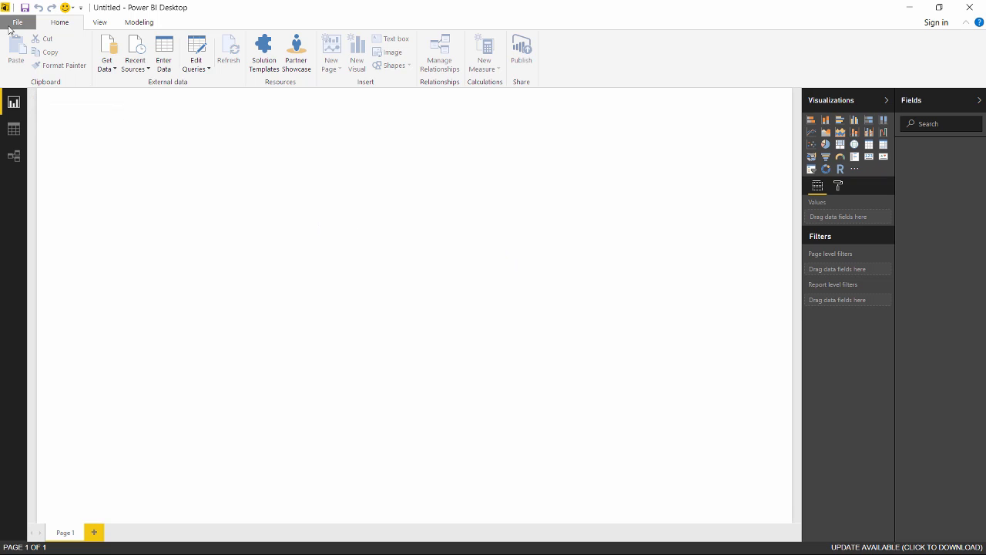
# Start a new data connection using Salesforce Objects from the full list of online services sources
pyautogui.click(112, 65)
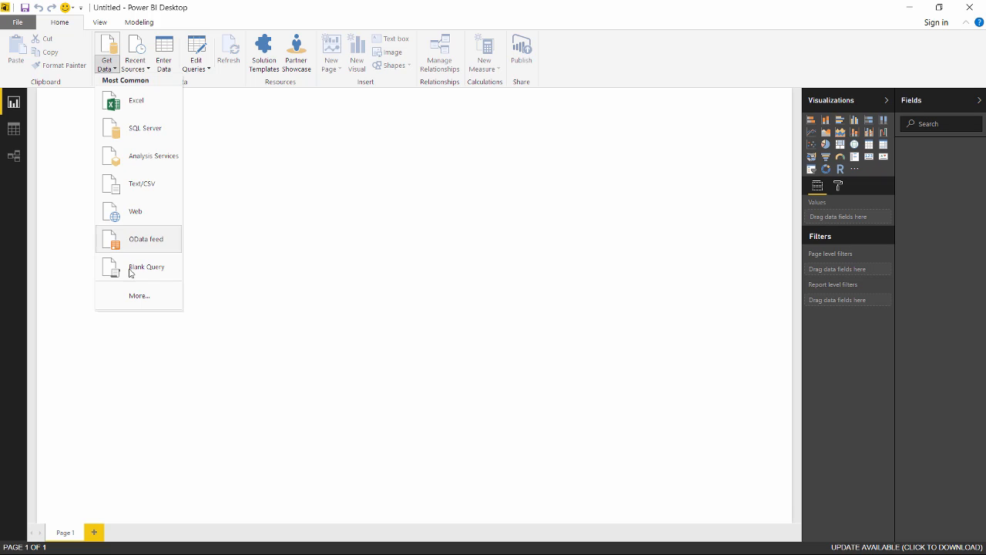
pyautogui.click(139, 295)
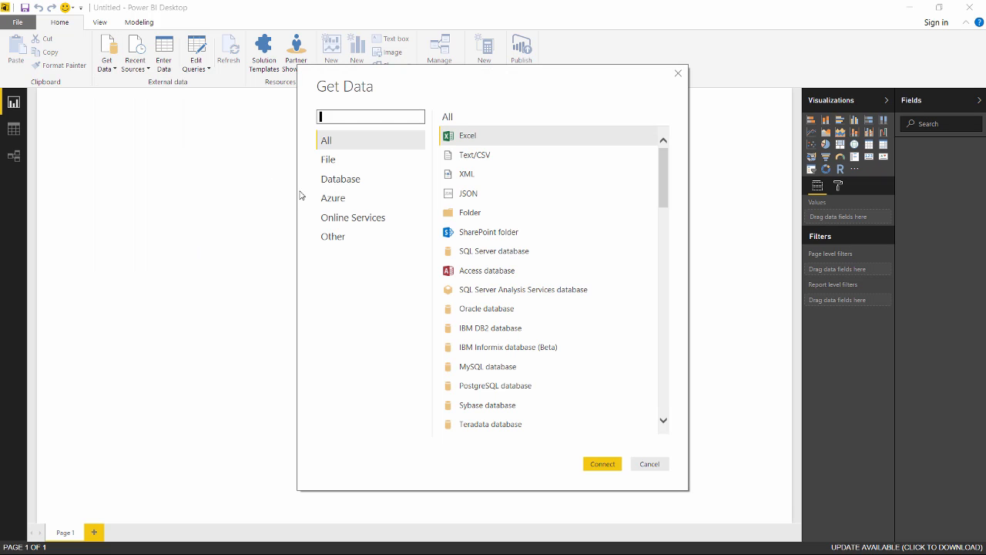
pyautogui.click(356, 218)
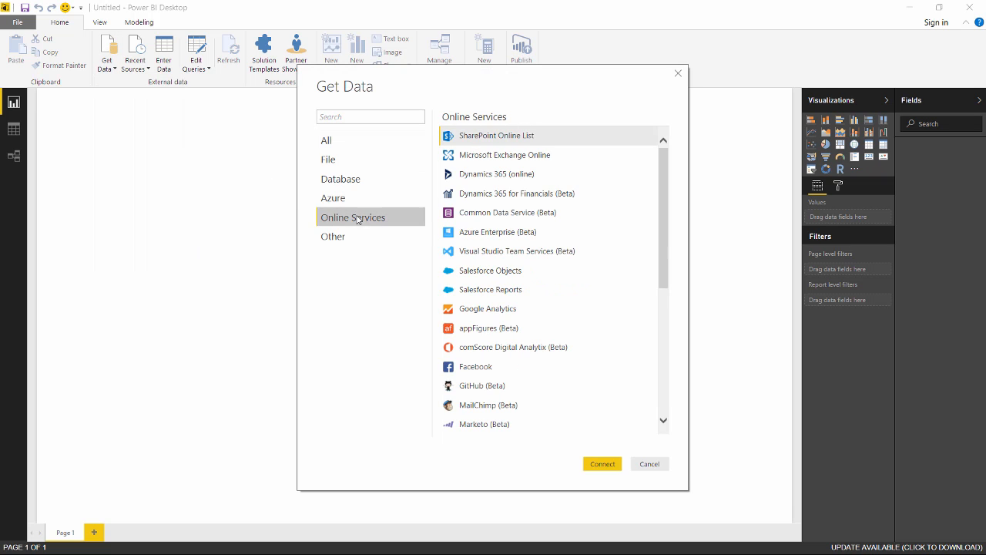
pyautogui.click(487, 272)
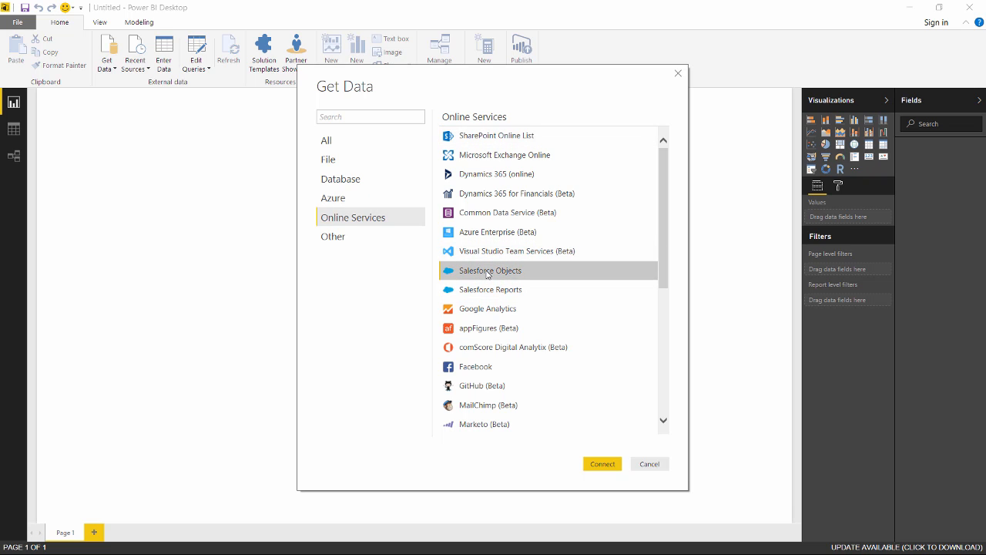
pyautogui.click(487, 293)
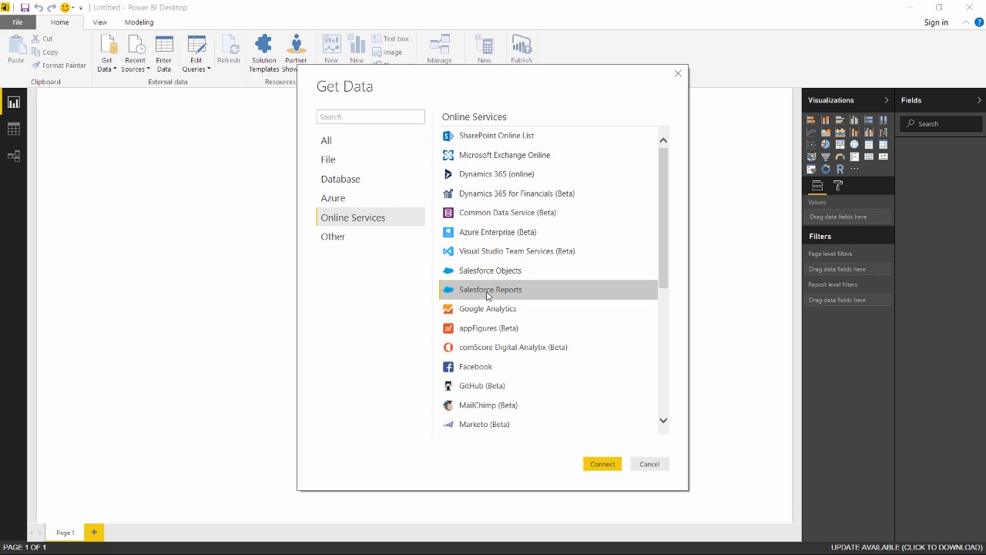
pyautogui.click(489, 278)
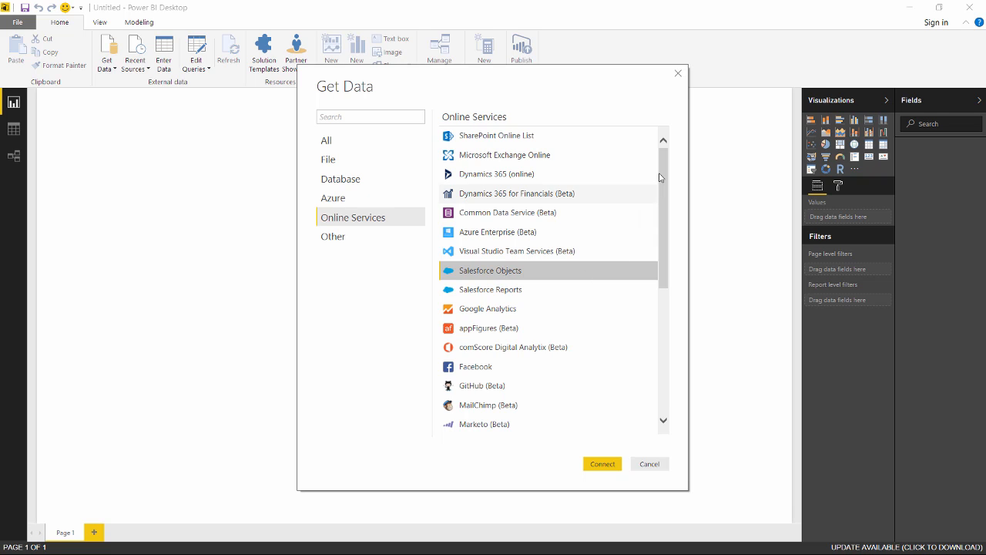
pyautogui.moveTo(664, 179); pyautogui.dragTo(646, 167)
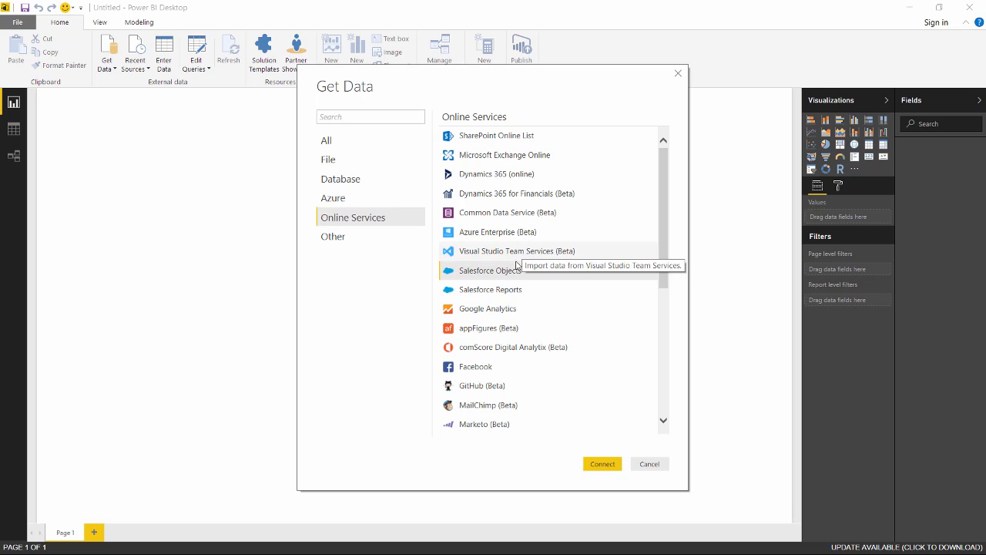
pyautogui.click(491, 274)
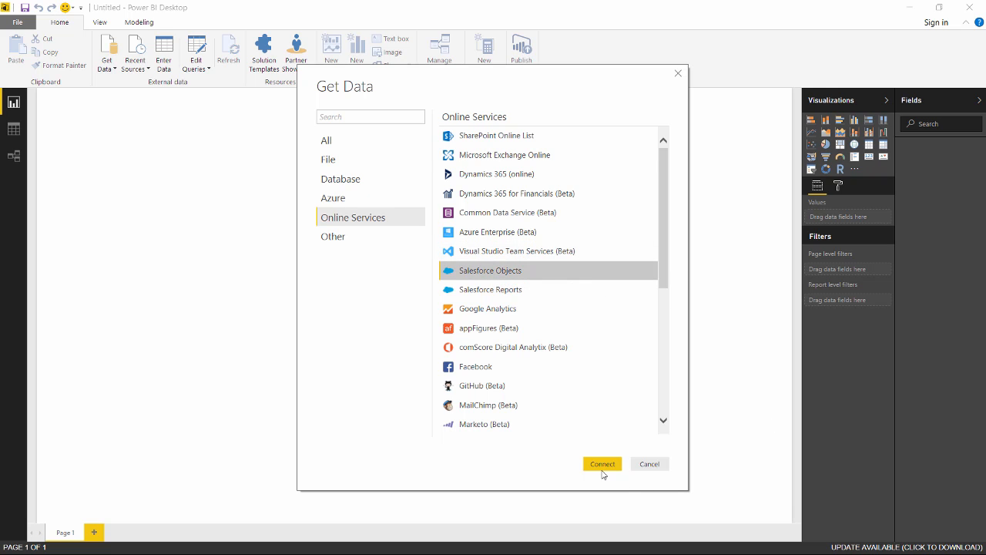
pyautogui.click(601, 467)
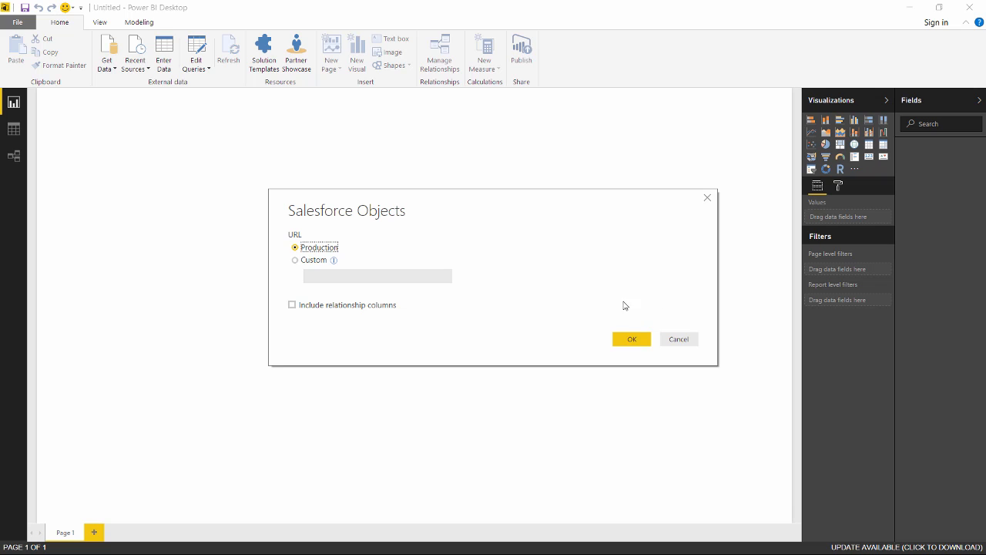
# Connect to the Production URL with relationship columns included, signing in to Salesforce with the account password
pyautogui.click(295, 308)
pyautogui.click(617, 342)
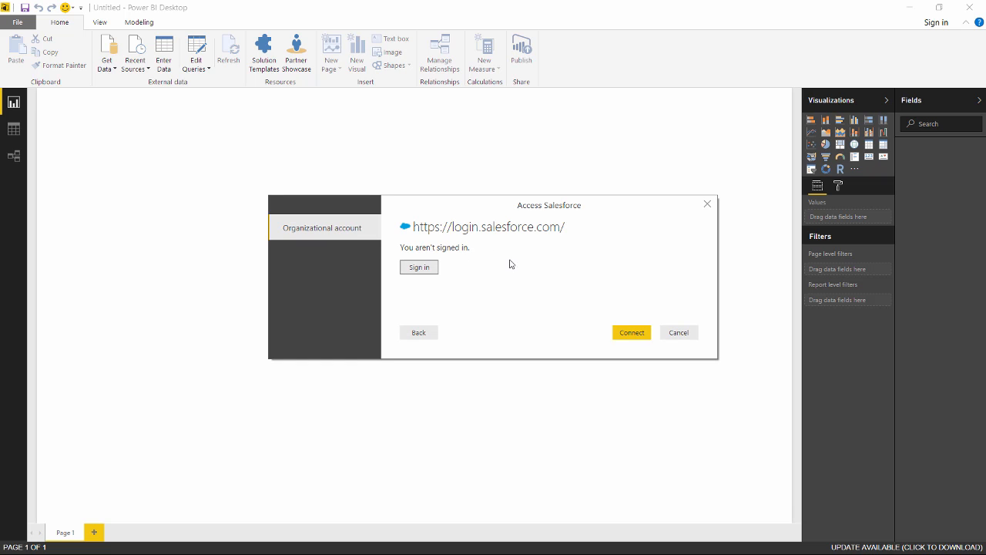
pyautogui.click(428, 270)
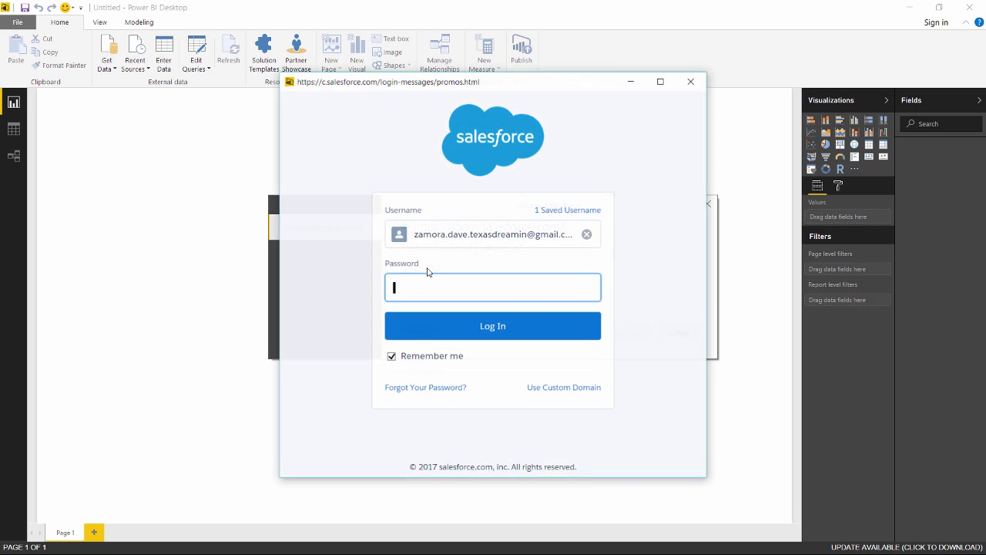
pyautogui.write('•••••')
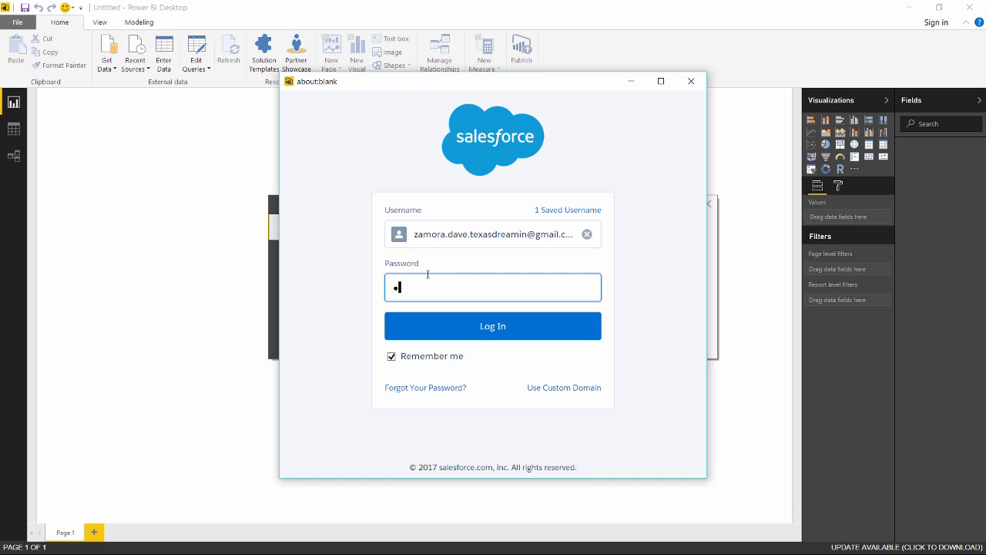
pyautogui.write('••••')
pyautogui.press('Return')
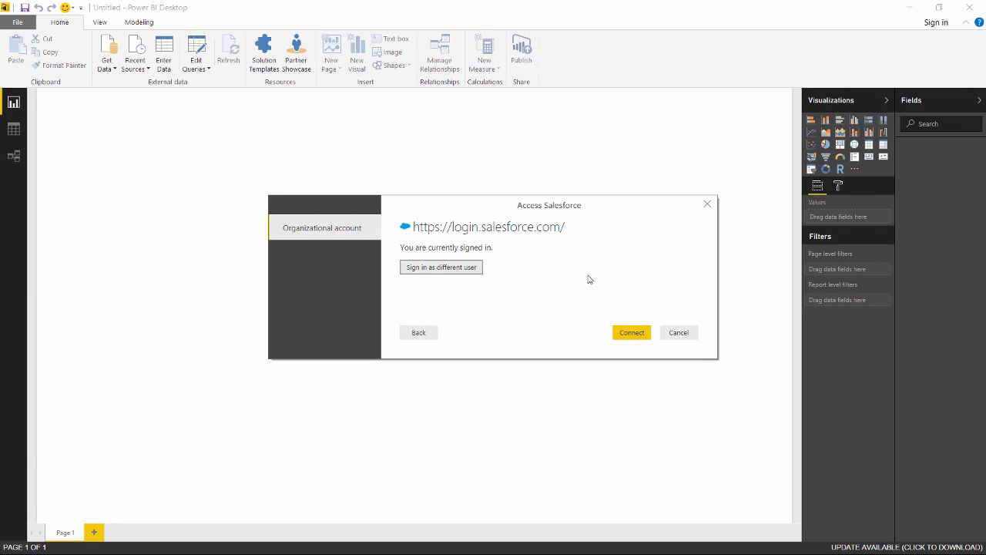
pyautogui.click(621, 335)
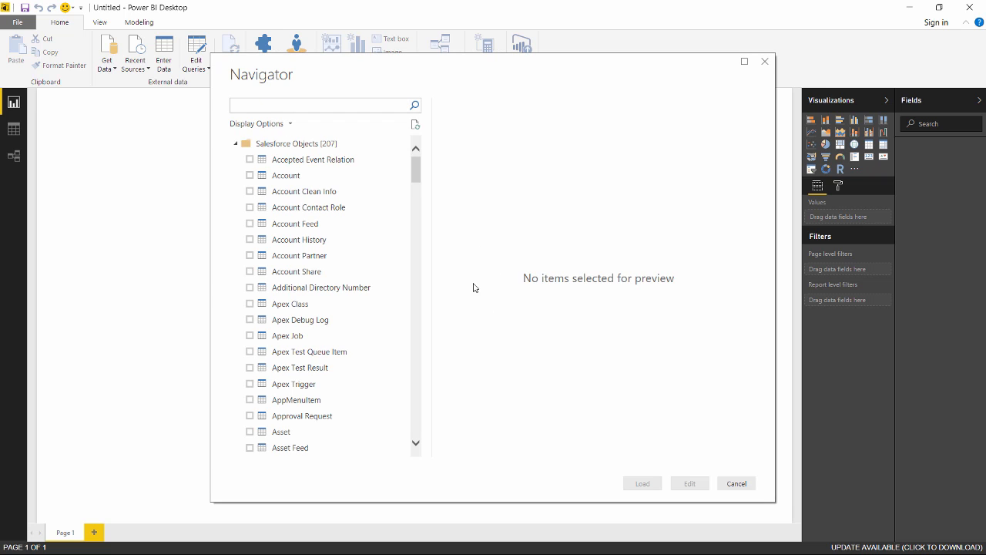
# Select the Account, Case and Opportunity tables from the Salesforce objects, searching for "case" and "oppo", and load them into the report
pyautogui.moveTo(420, 170)
pyautogui.mouseDown()
pyautogui.moveTo(420, 183)
pyautogui.moveTo(418, 160)
pyautogui.mouseUp()
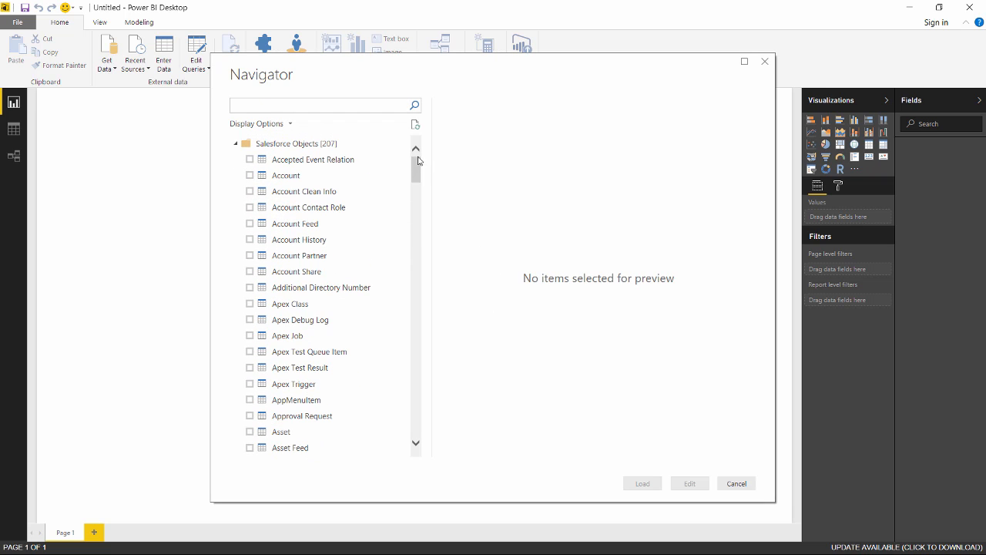
pyautogui.click(250, 177)
pyautogui.click(273, 106)
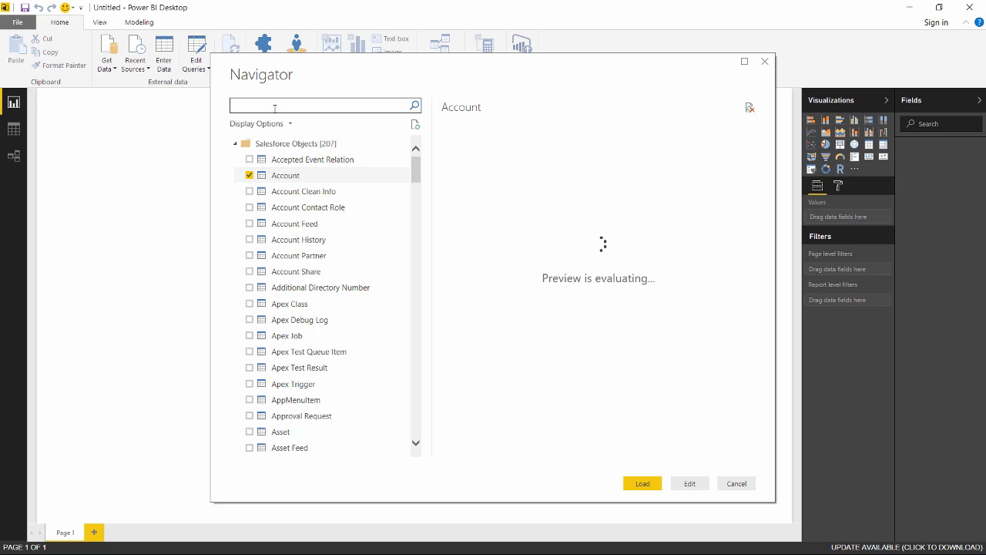
pyautogui.write('case')
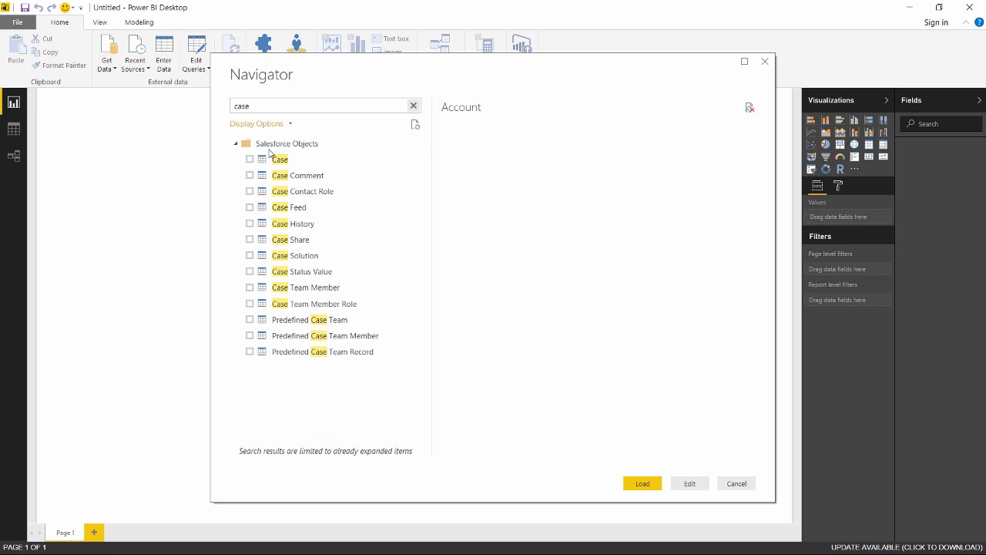
pyautogui.click(250, 159)
pyautogui.doubleClick(287, 110)
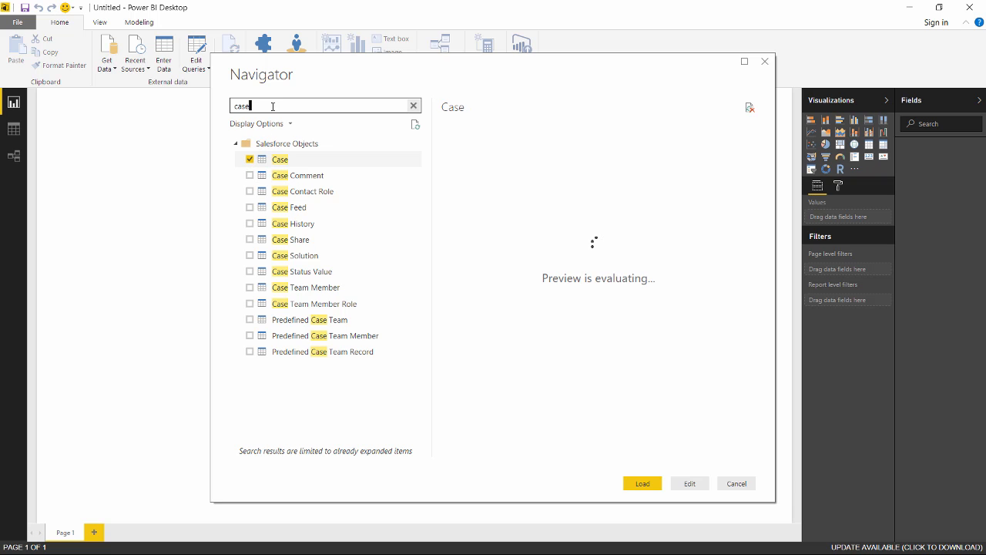
pyautogui.write('oppo')
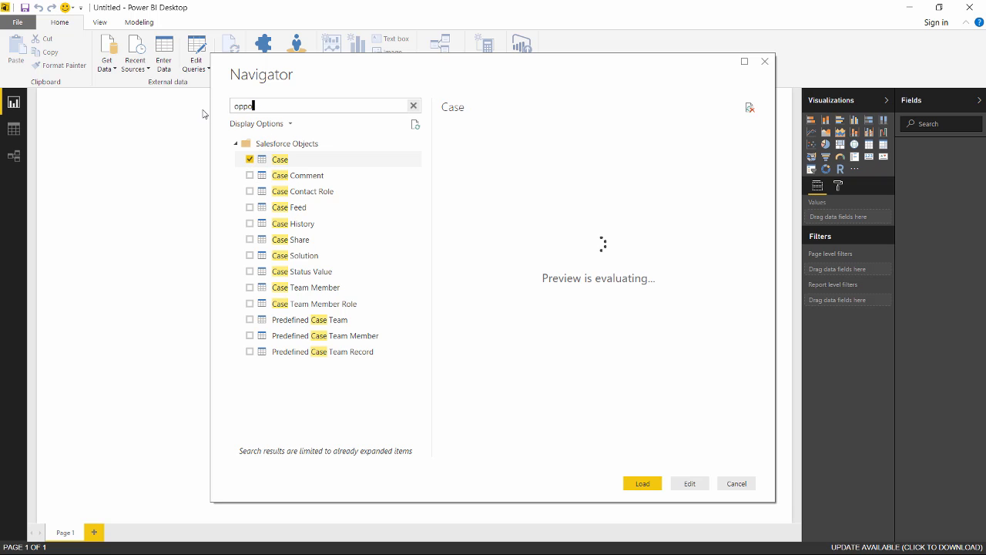
pyautogui.click(250, 159)
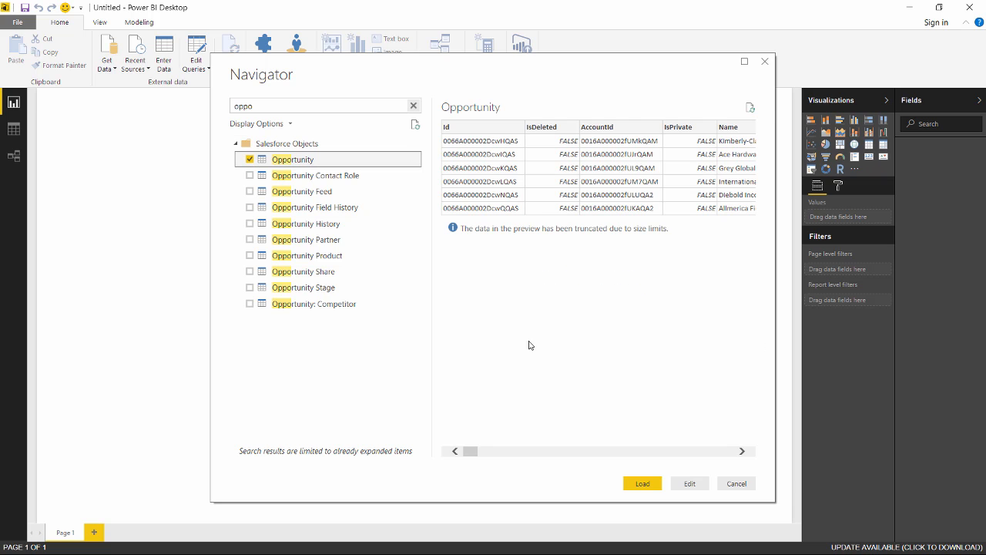
pyautogui.click(645, 484)
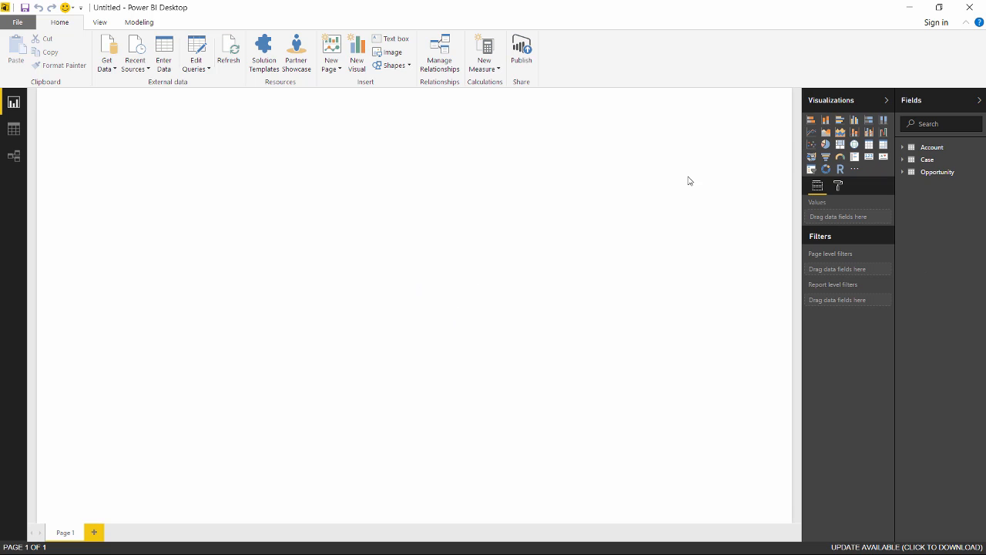
# Review the relationships linking the Case and Opportunity tables to the Account table, and close the relationship manager
pyautogui.click(445, 59)
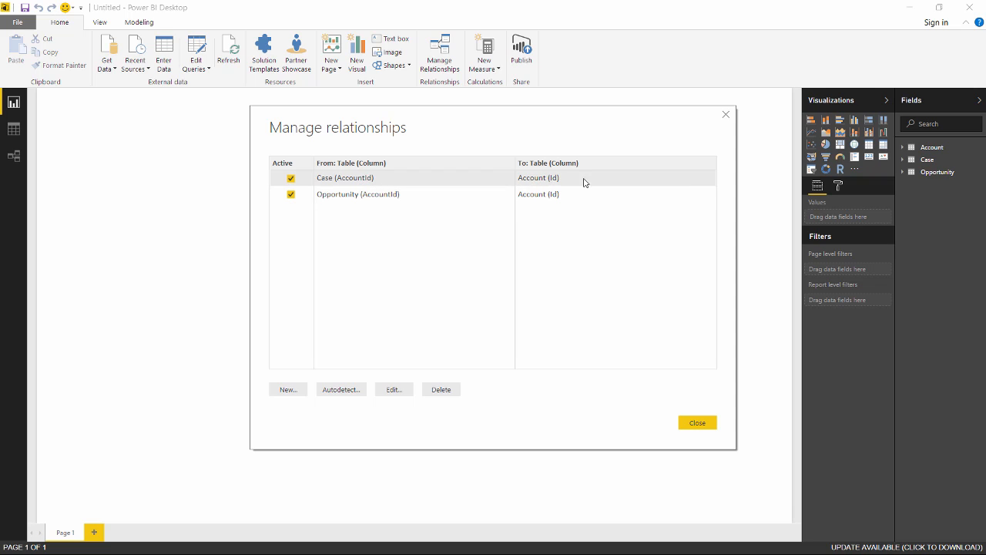
pyautogui.click(395, 198)
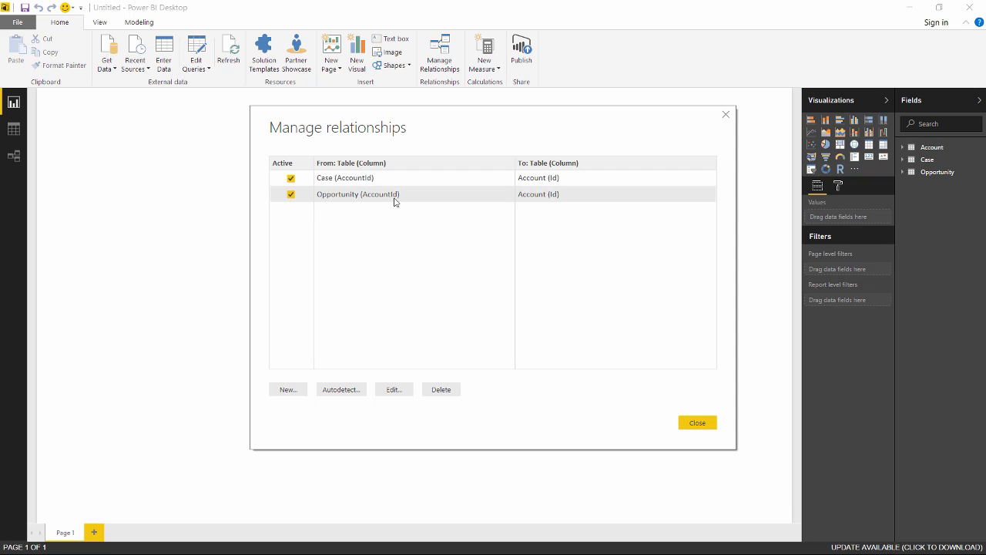
pyautogui.doubleClick(597, 198)
pyautogui.click(697, 424)
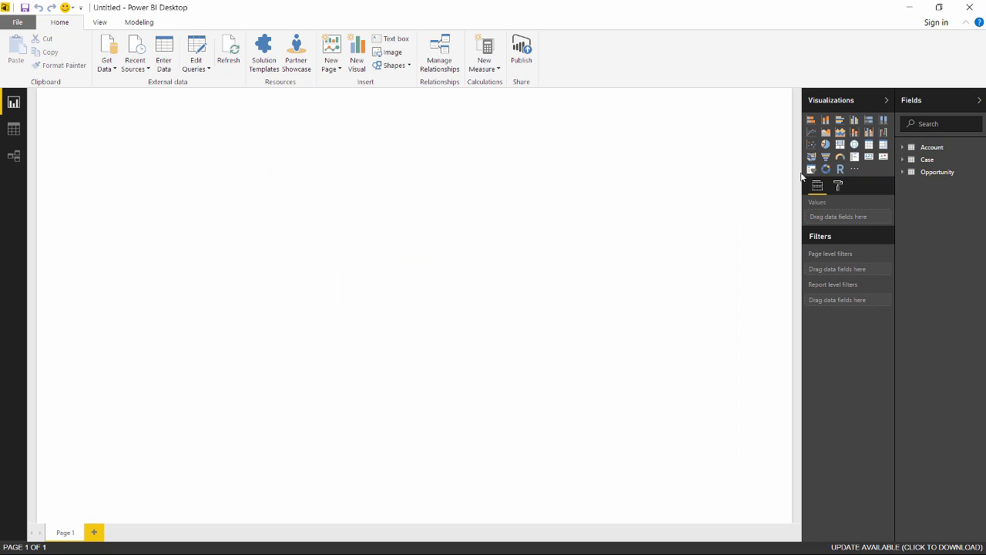
# Widen the Visualizations and Fields panes, checking how the Visualizations pane collapses and expands
pyautogui.moveTo(793, 175); pyautogui.dragTo(615, 169)
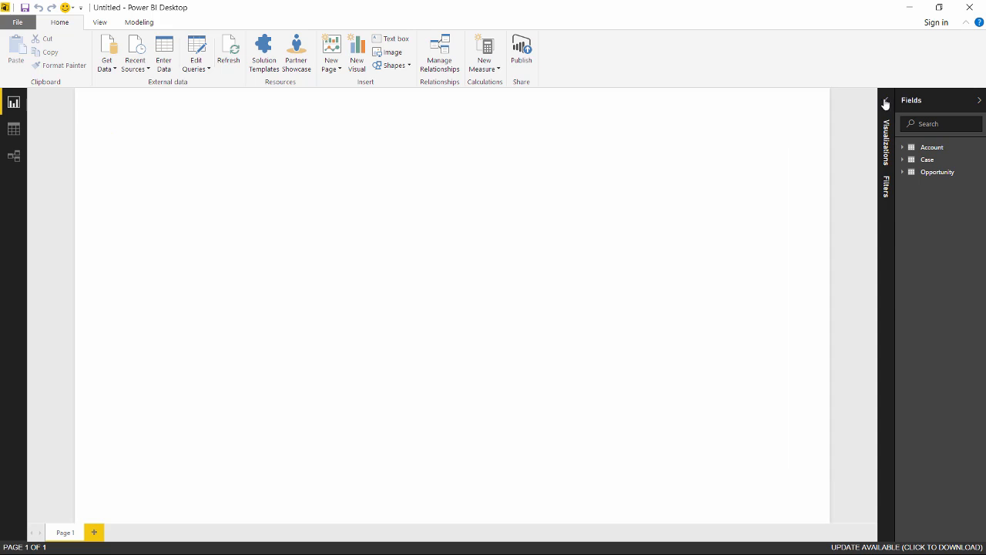
pyautogui.click(887, 102)
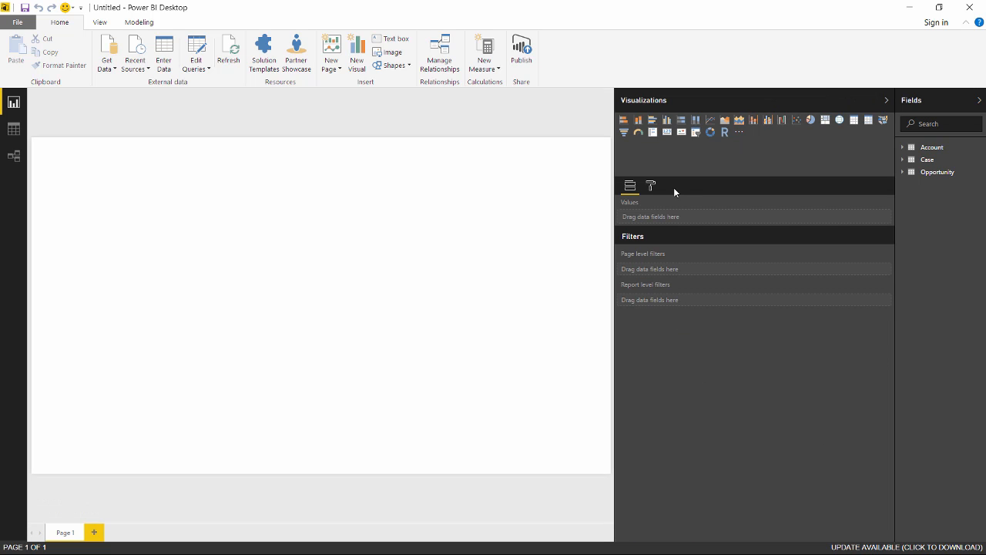
pyautogui.click(887, 102)
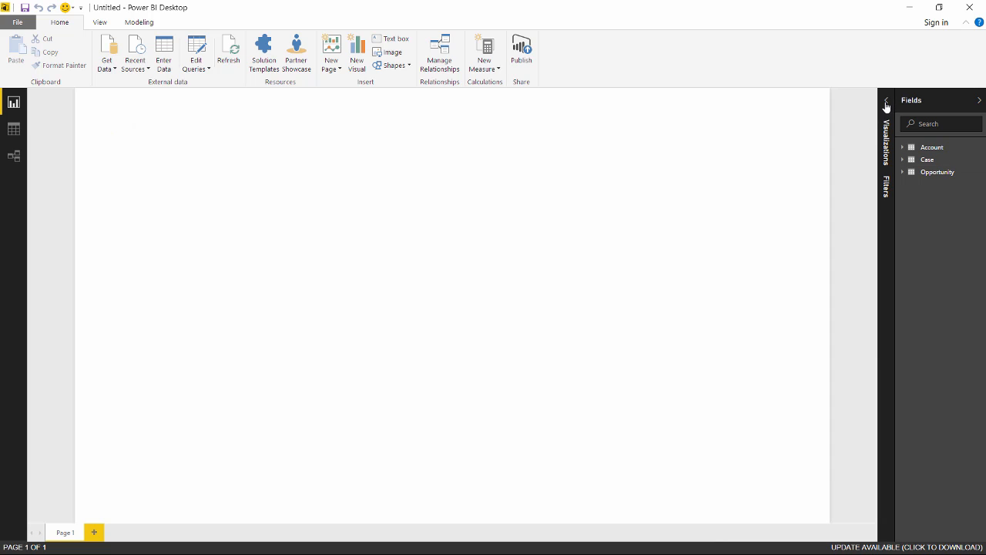
pyautogui.click(886, 104)
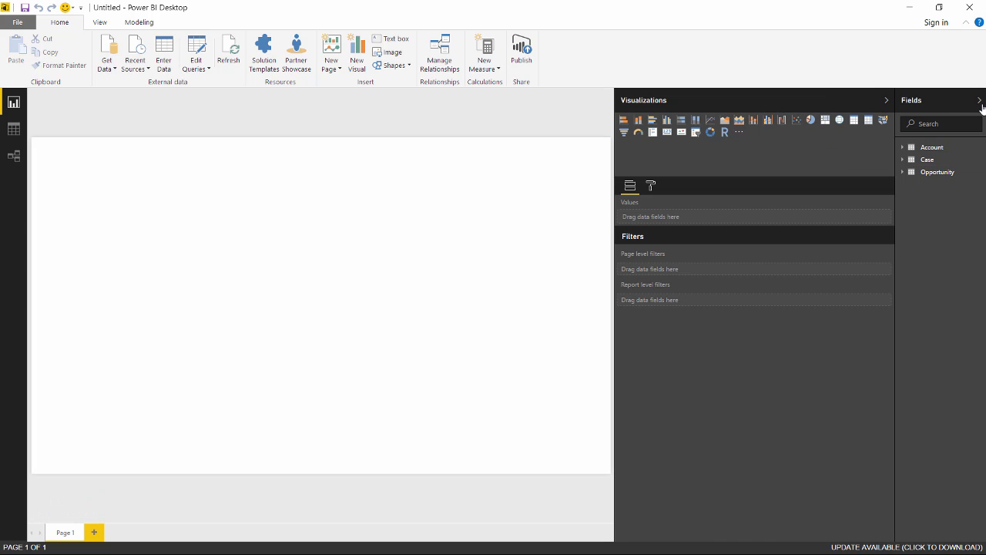
pyautogui.moveTo(899, 129); pyautogui.dragTo(825, 128)
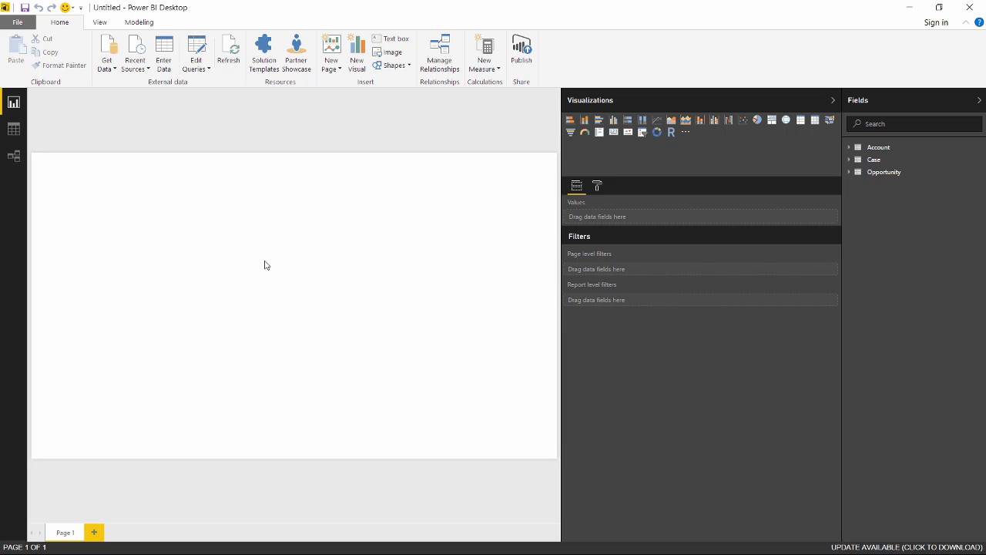
# Create a map from the Account table's BillingState field in the report page's upper-left corner and enlarge it
pyautogui.click(851, 147)
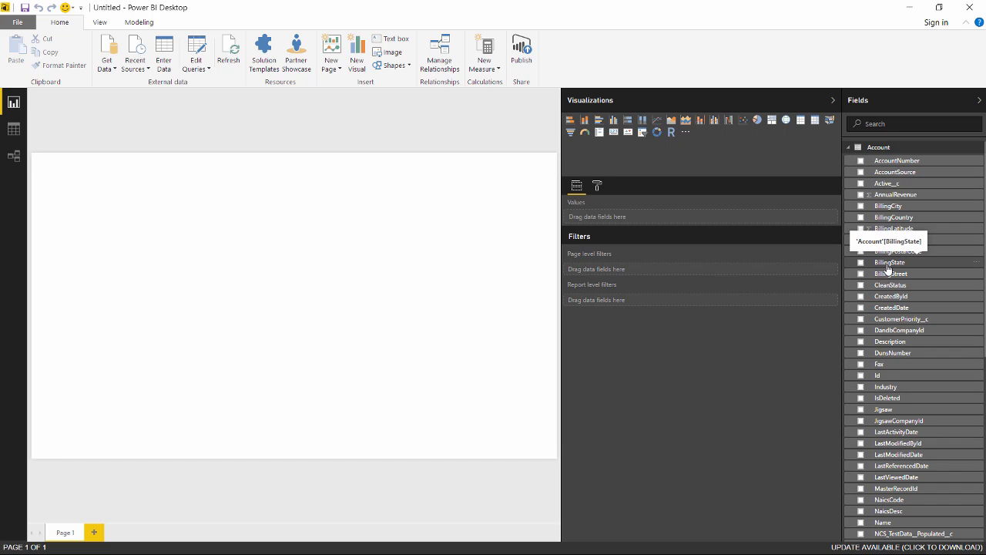
pyautogui.moveTo(888, 269); pyautogui.dragTo(78, 178)
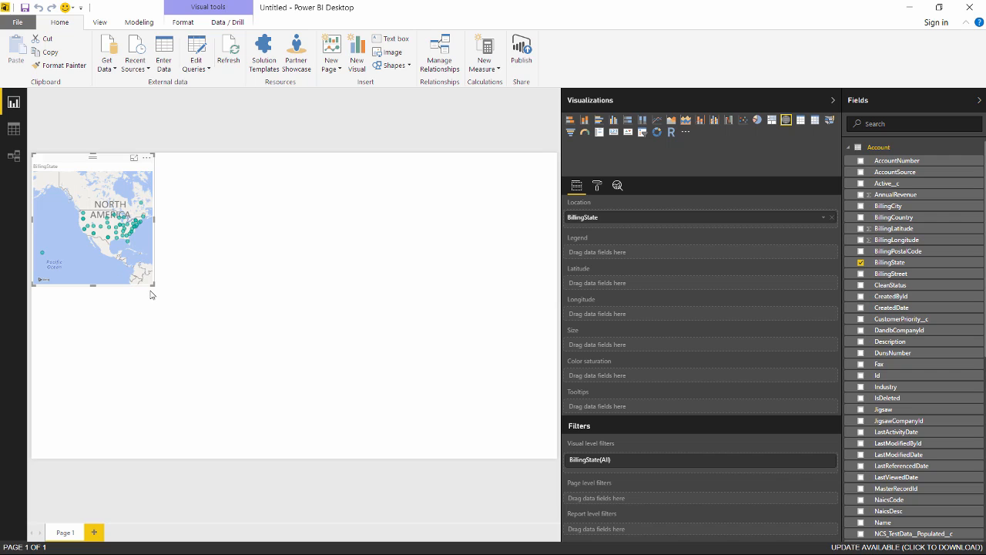
pyautogui.moveTo(154, 286); pyautogui.dragTo(294, 358)
pyautogui.click(320, 369)
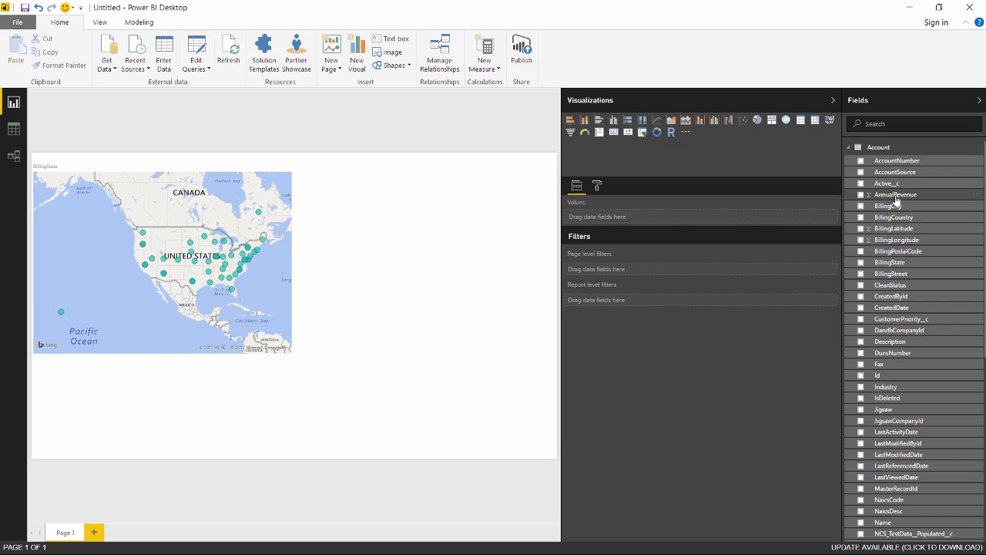
# Size the map's bubbles by the Account table's AnnualRevenue and inspect the states on the map
pyautogui.moveTo(896, 201); pyautogui.dragTo(179, 248)
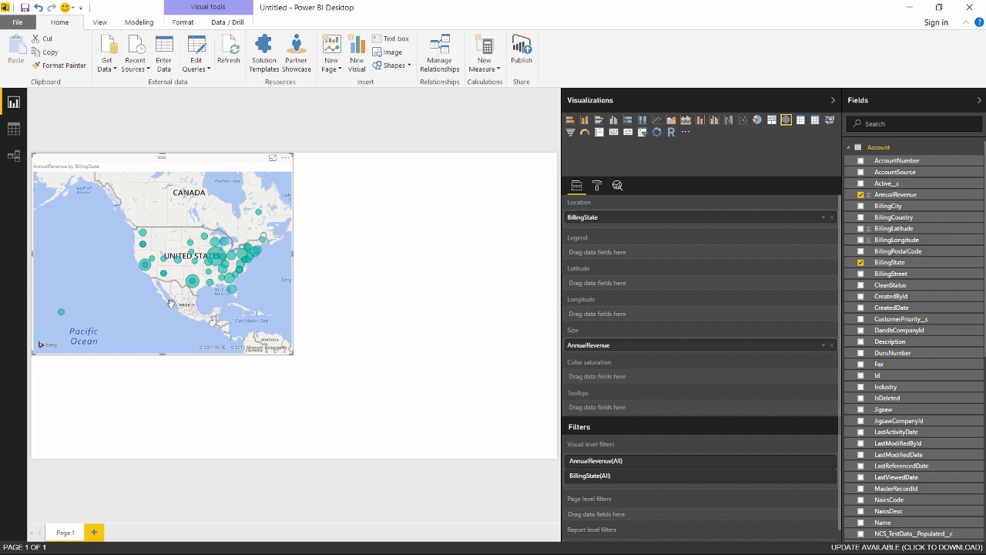
pyautogui.scroll(3, 172, 303)
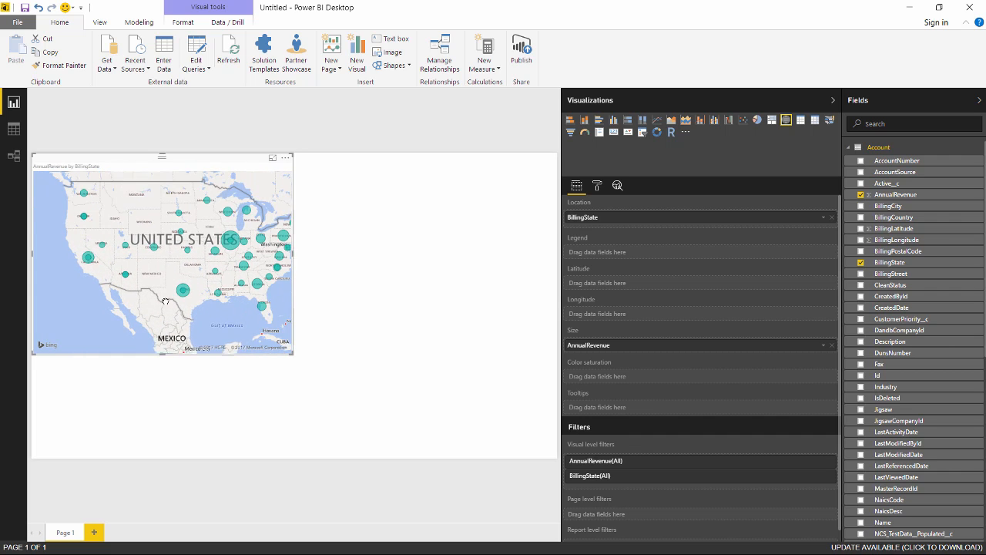
pyautogui.moveTo(165, 302); pyautogui.dragTo(149, 299)
pyautogui.scroll(1, 179, 307)
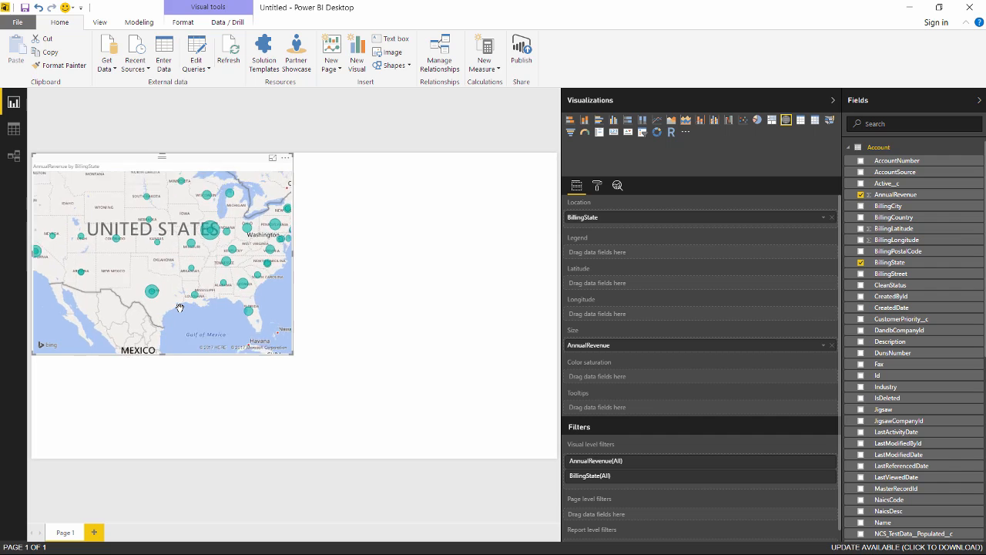
pyautogui.scroll(-2, 180, 308)
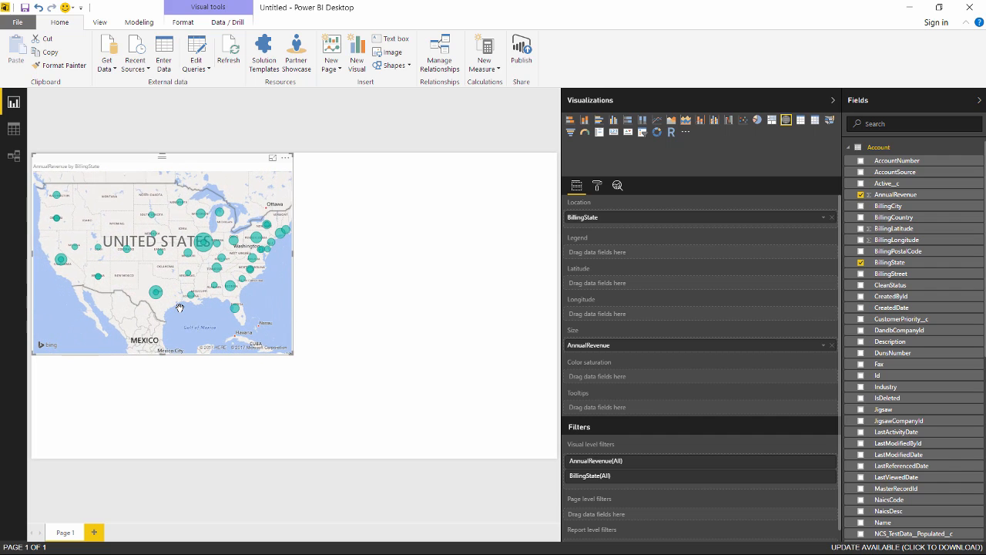
pyautogui.scroll(-2, 180, 307)
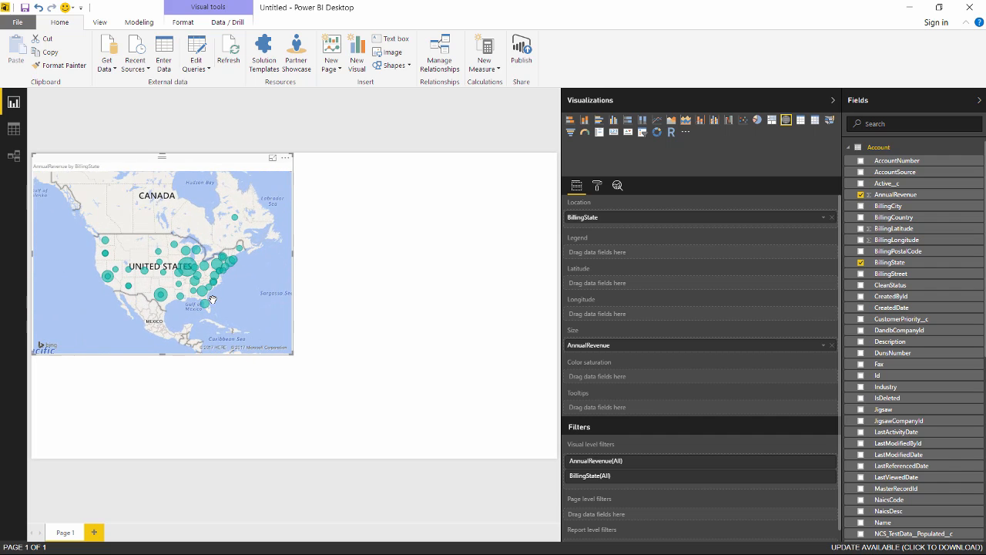
pyautogui.scroll(2, 213, 299)
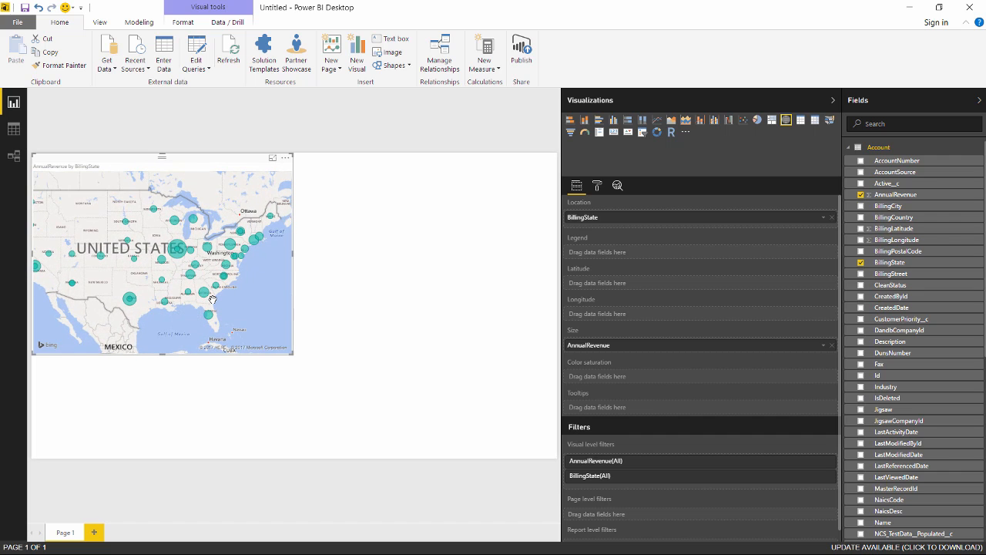
pyautogui.scroll(-2, 212, 300)
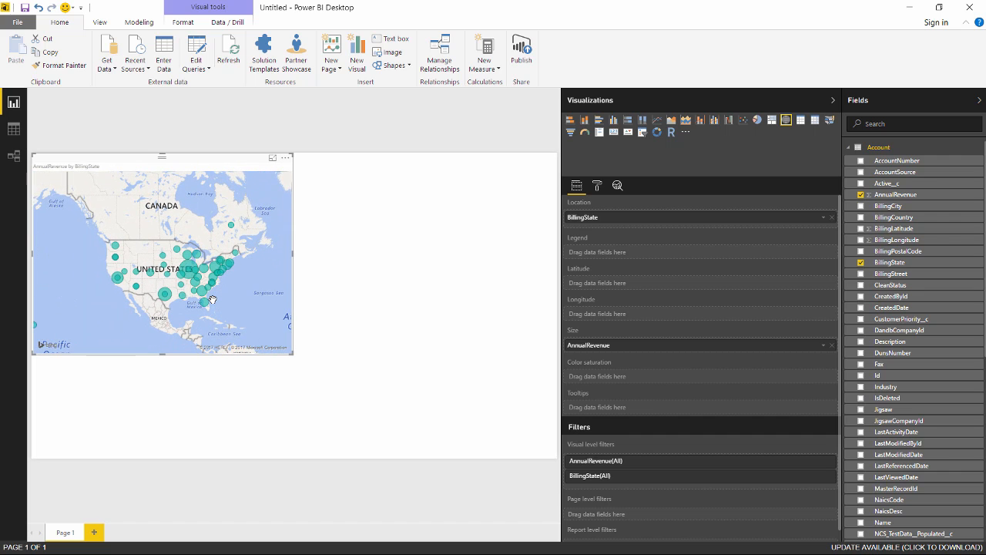
# Build a table of the Opportunity fields StageName and Amount beside the map, and widen it
pyautogui.click(847, 148)
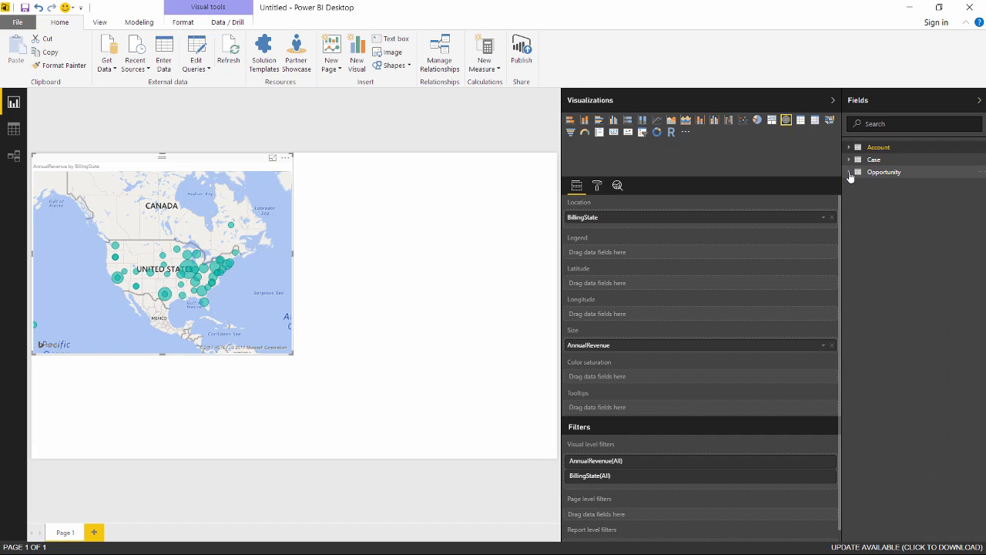
pyautogui.click(849, 172)
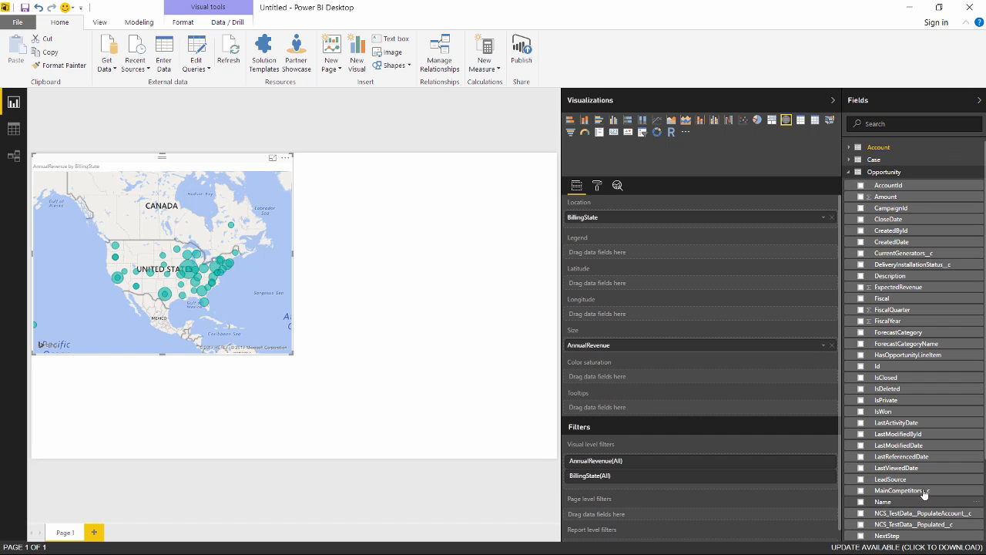
pyautogui.scroll(-3, 917, 501)
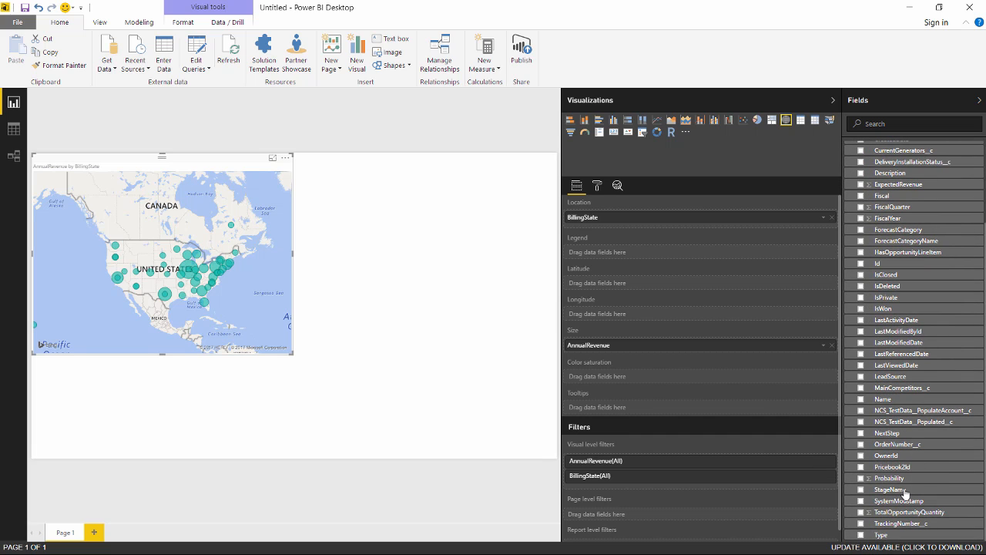
pyautogui.moveTo(899, 491); pyautogui.dragTo(360, 174)
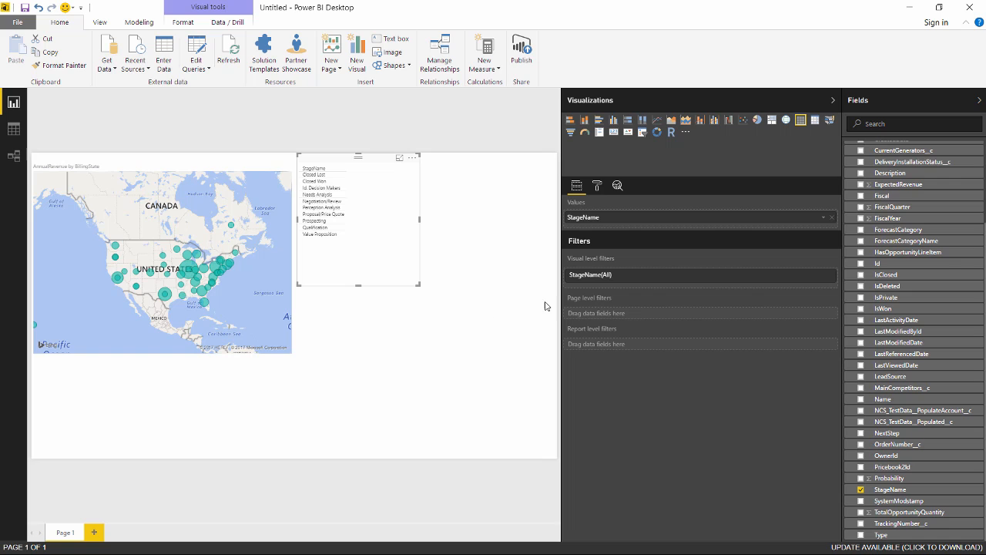
pyautogui.scroll(1, 944, 326)
pyautogui.scroll(3, 944, 326)
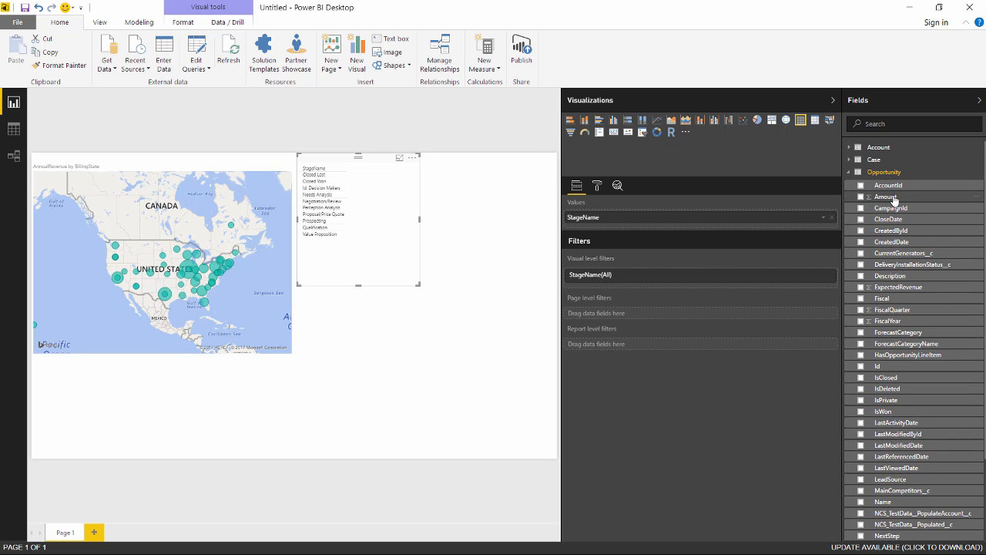
pyautogui.moveTo(894, 198); pyautogui.dragTo(352, 221)
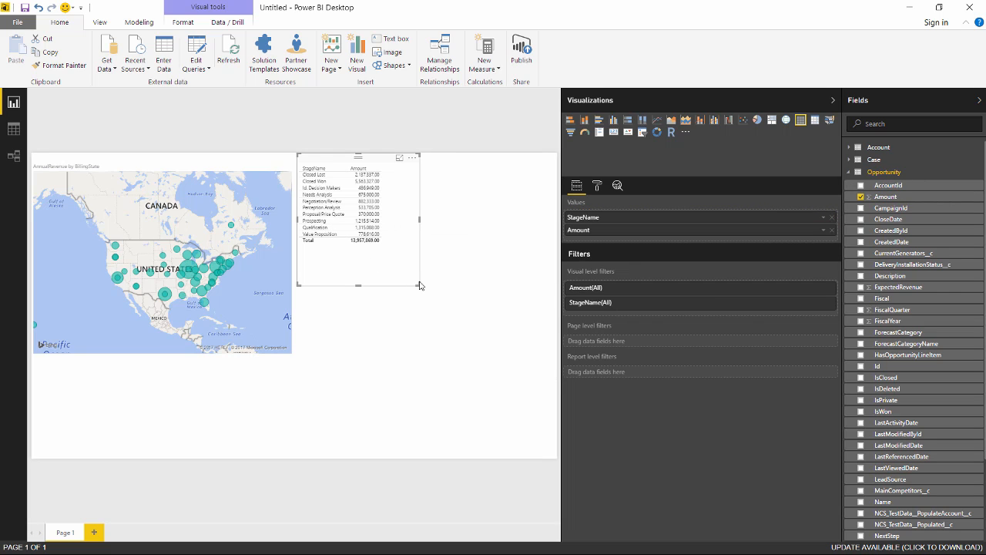
pyautogui.moveTo(420, 285); pyautogui.dragTo(500, 289)
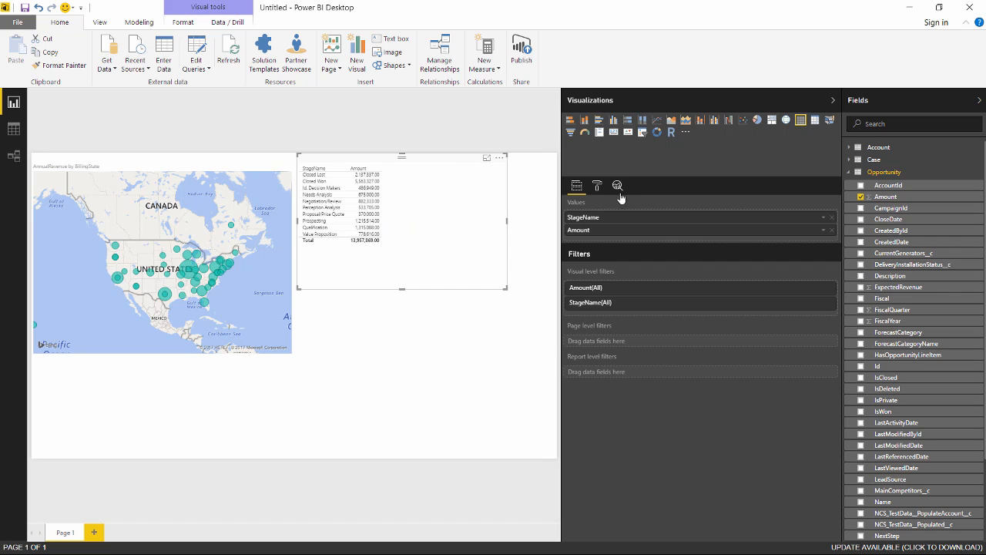
# Try the stage table as a clustered bar chart, settle on a funnel chart, and make it slightly smaller on a widened canvas
pyautogui.click(598, 120)
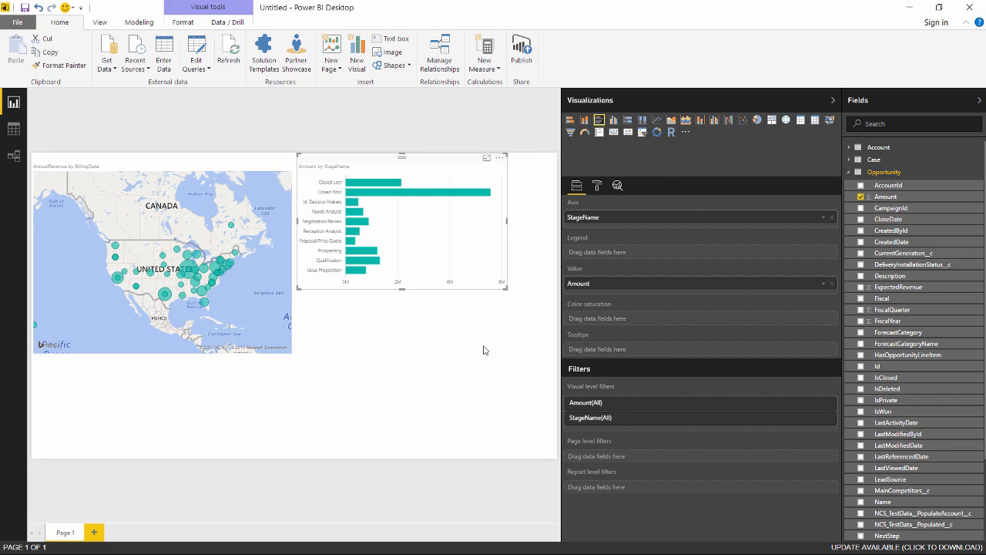
pyautogui.click(571, 134)
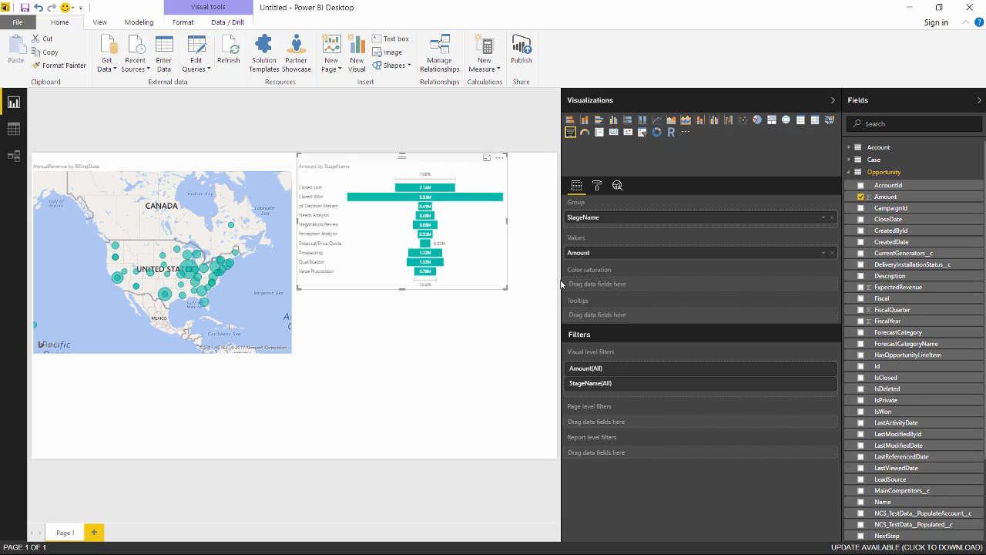
pyautogui.moveTo(571, 279); pyautogui.dragTo(631, 281)
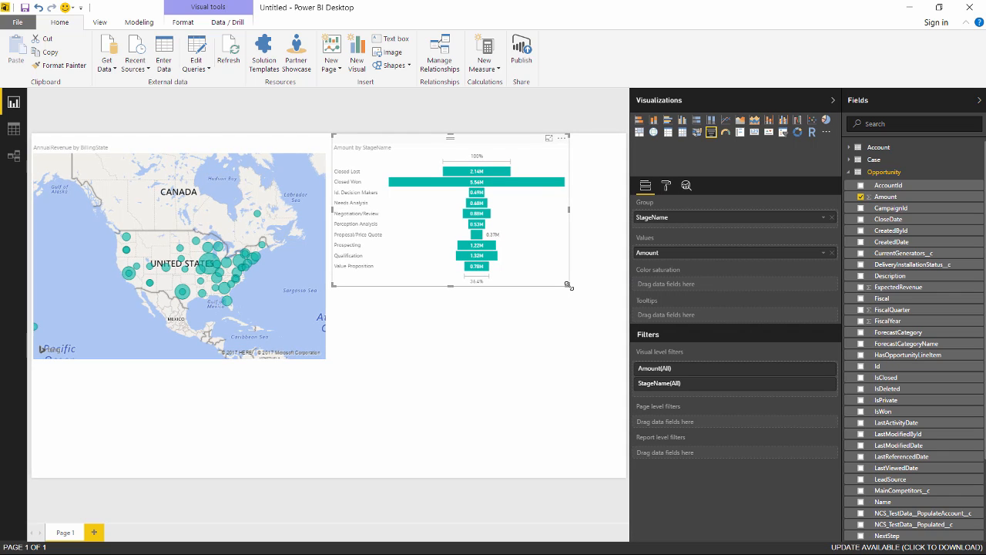
pyautogui.moveTo(562, 291); pyautogui.dragTo(550, 286)
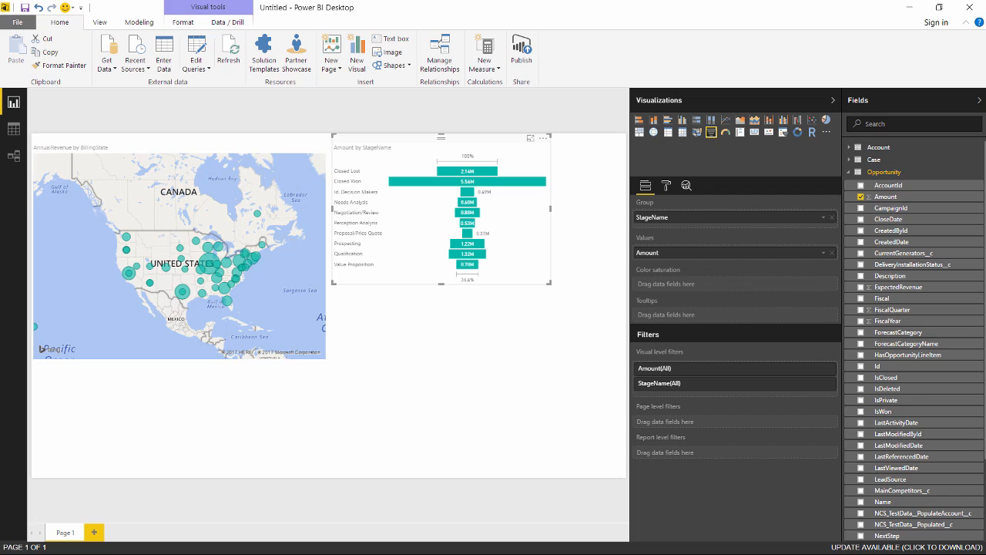
# Add the Opportunity table's IsClosed field to the funnel and filter the visual to IsClosed False
pyautogui.moveTo(886, 378); pyautogui.dragTo(693, 383)
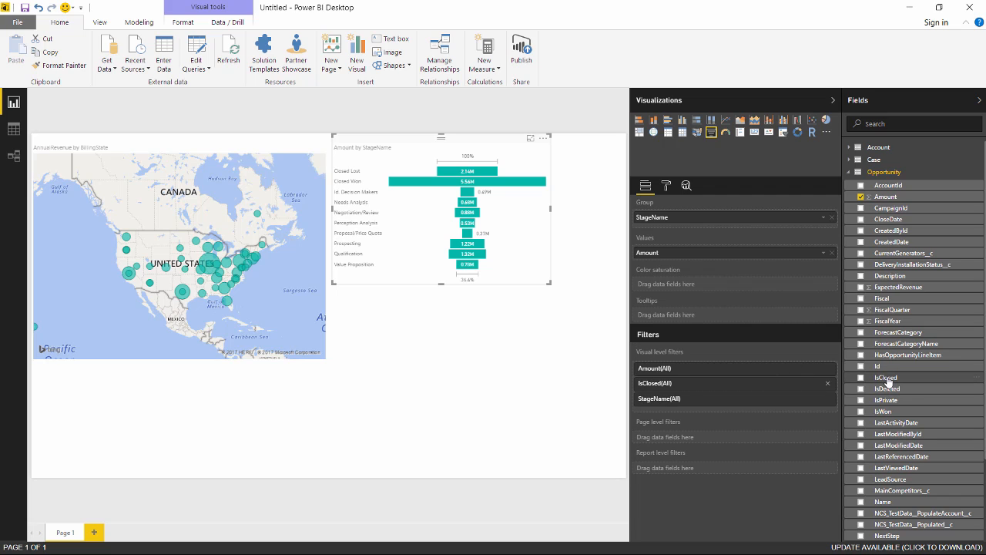
pyautogui.moveTo(888, 378); pyautogui.dragTo(455, 234)
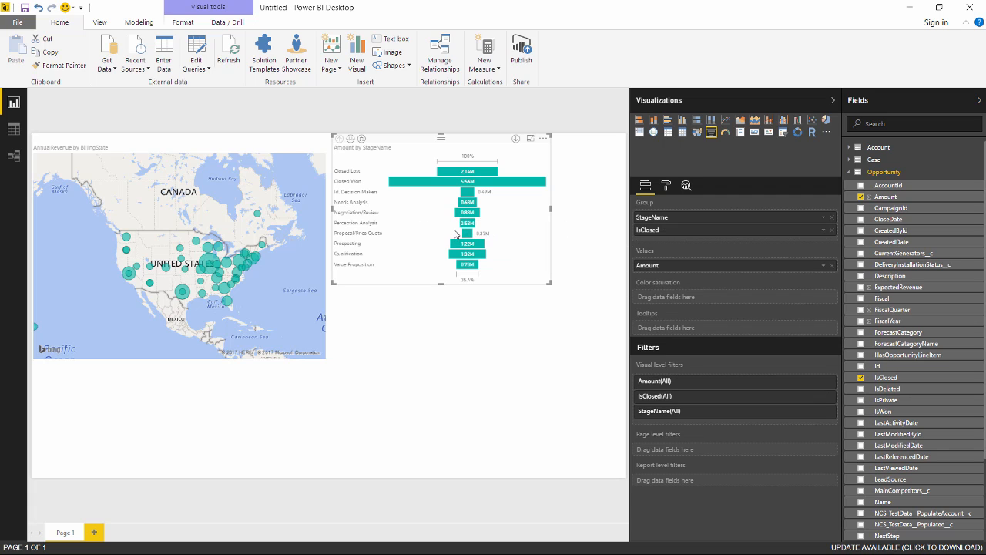
pyautogui.click(659, 398)
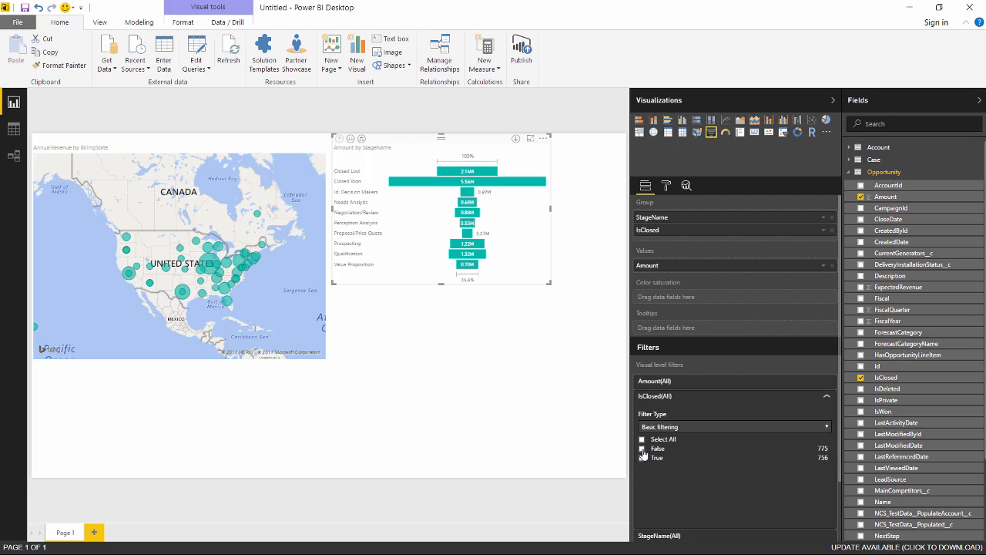
pyautogui.click(642, 452)
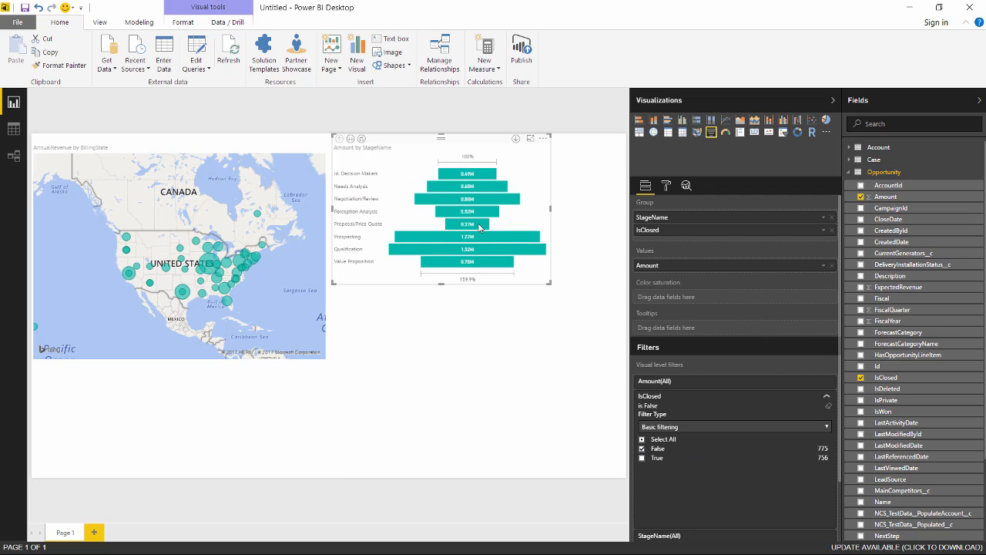
# Sort the funnel chart by Amount
pyautogui.moveTo(478, 223)
pyautogui.click(543, 138)
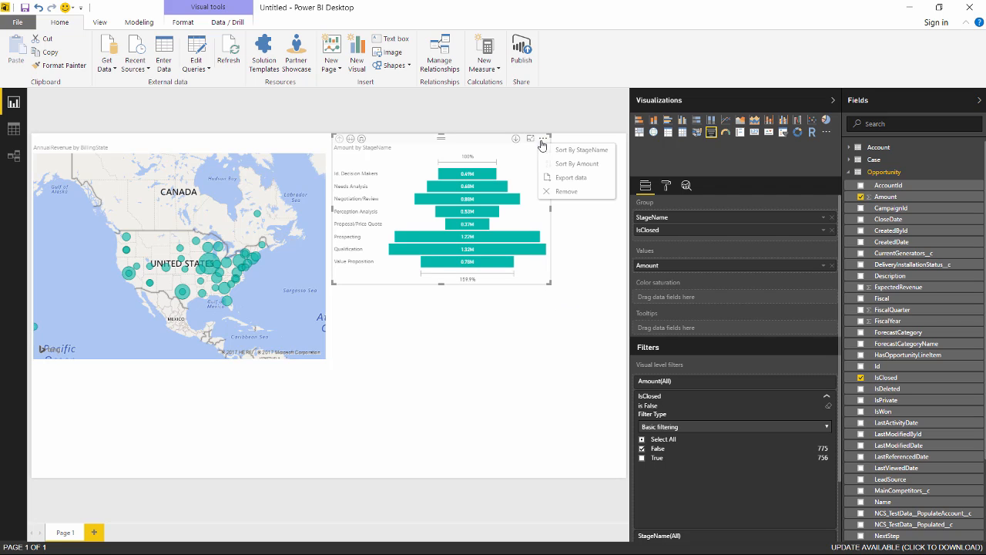
pyautogui.click(588, 168)
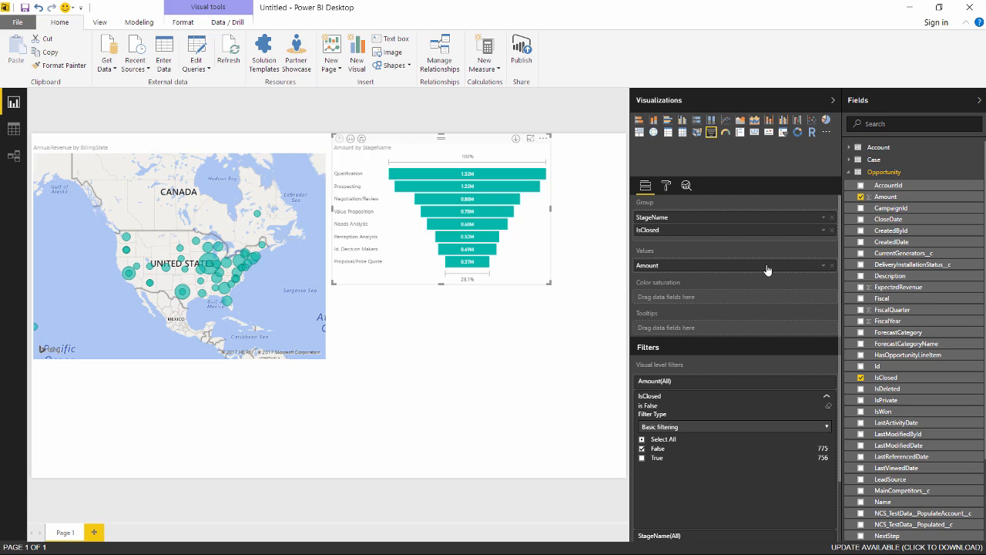
# Add a new visual of the Account table's AnnualRevenue to the page and change it to a card
pyautogui.click(852, 147)
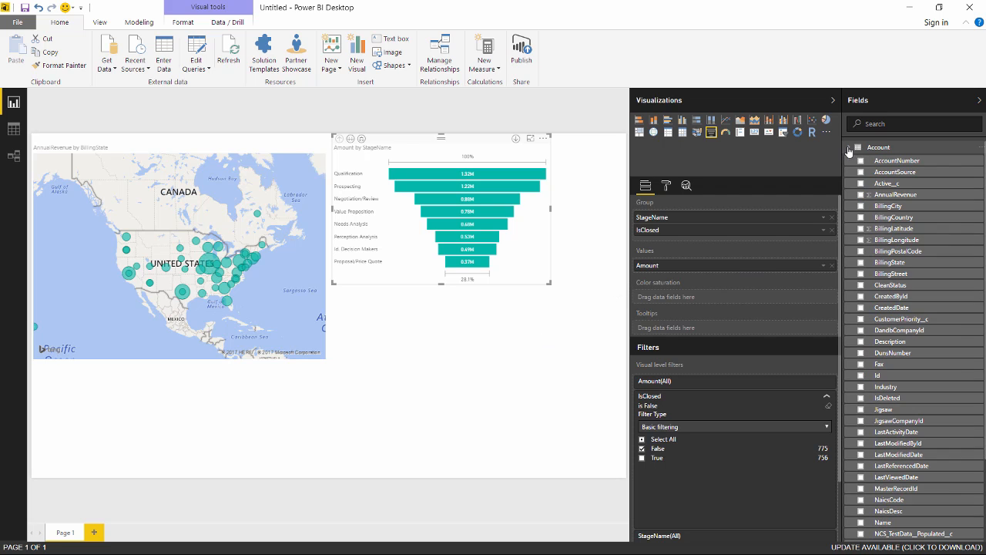
pyautogui.moveTo(897, 202); pyautogui.dragTo(384, 302)
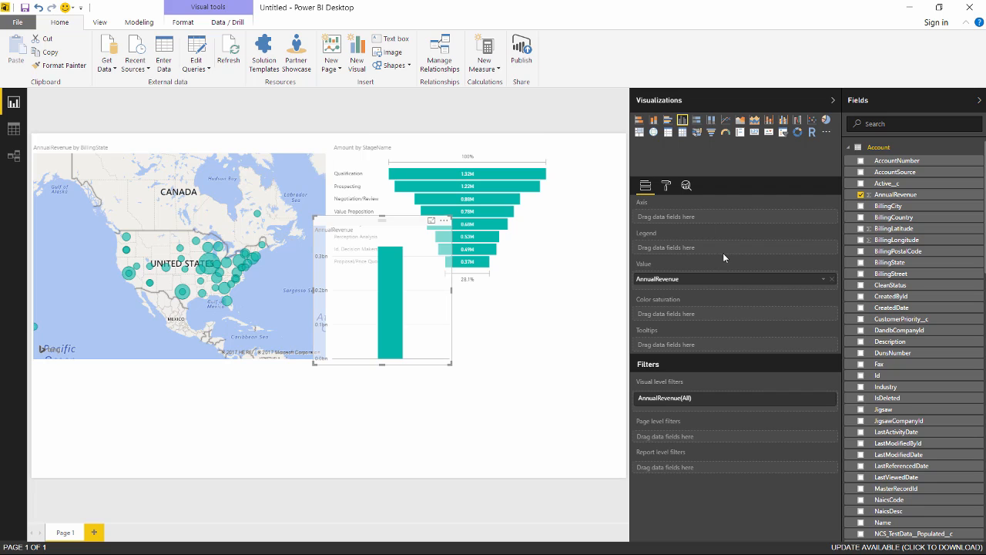
pyautogui.click(754, 135)
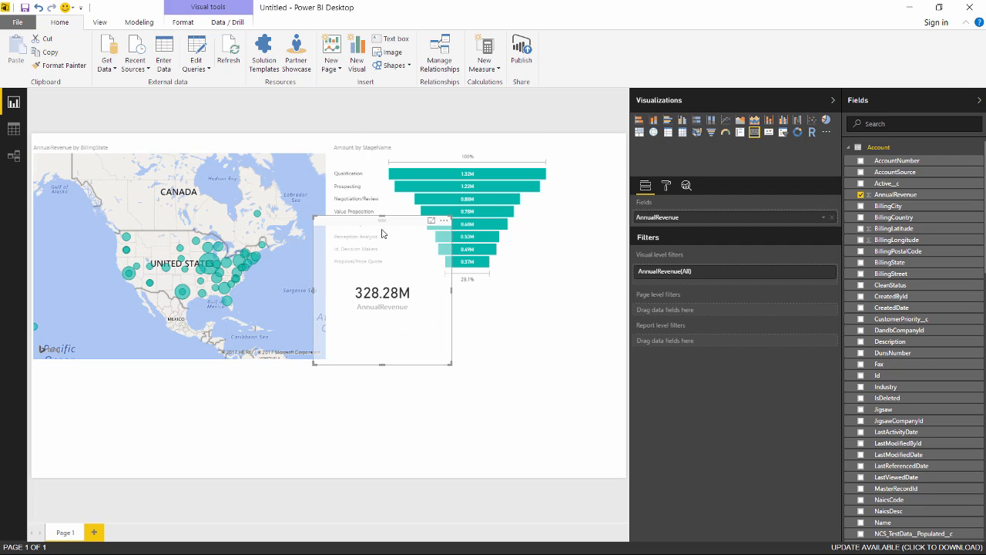
# Move the AnnualRevenue card into the empty area below the funnel chart and reduce its height
pyautogui.moveTo(388, 301); pyautogui.dragTo(402, 403)
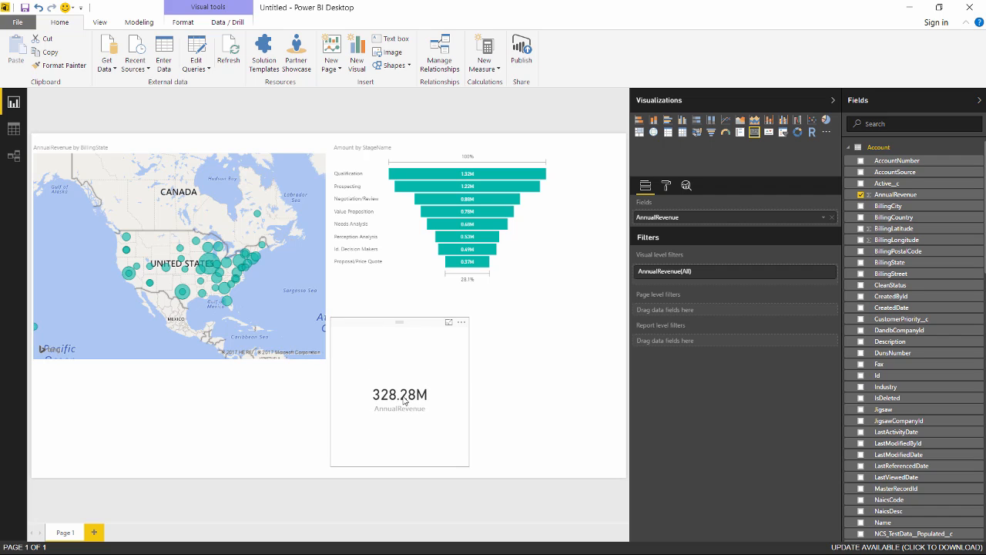
pyautogui.moveTo(399, 460); pyautogui.dragTo(395, 420)
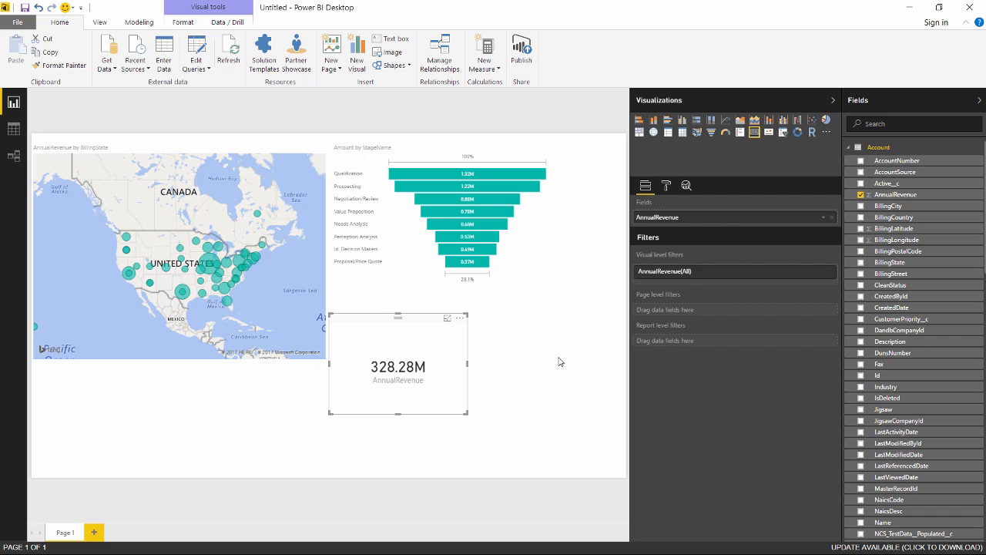
pyautogui.click(583, 352)
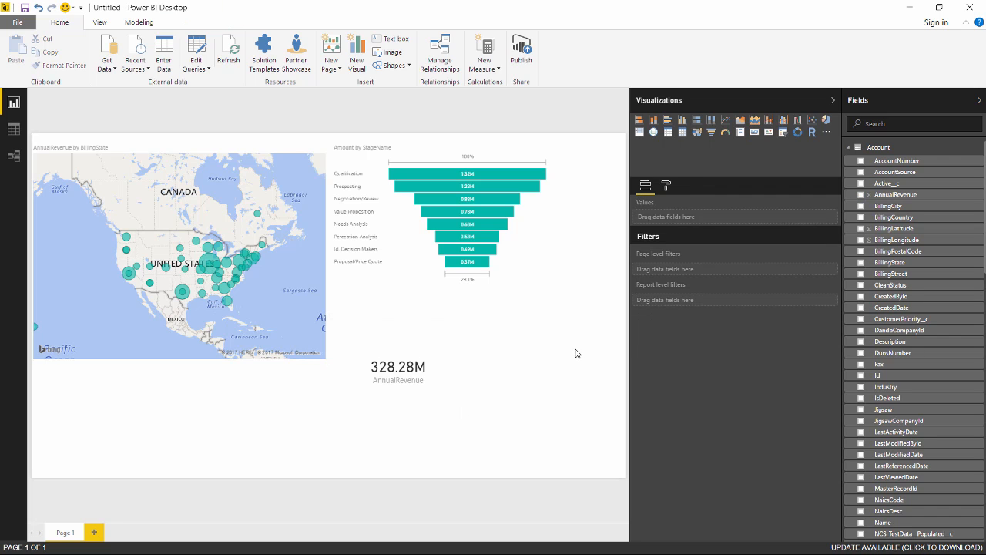
# Add a new visual of the Opportunity table's IsClosed field beside the AnnualRevenue card and change it to a card
pyautogui.click(850, 147)
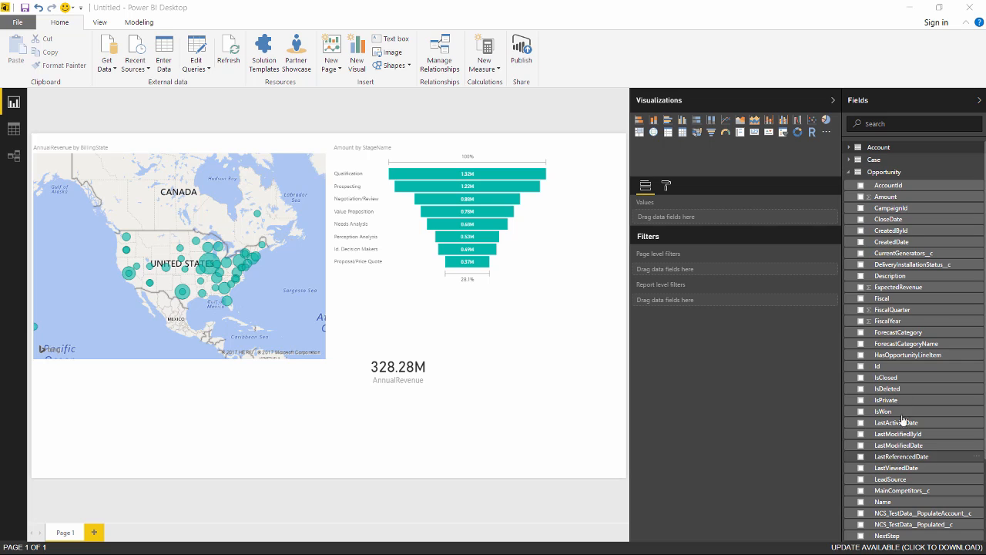
pyautogui.moveTo(896, 381); pyautogui.dragTo(512, 359)
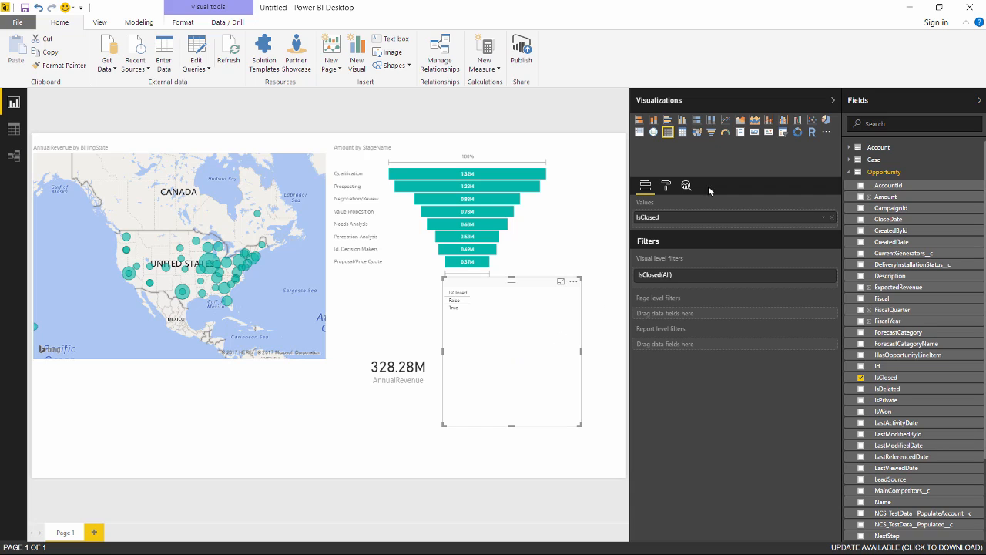
pyautogui.click(756, 134)
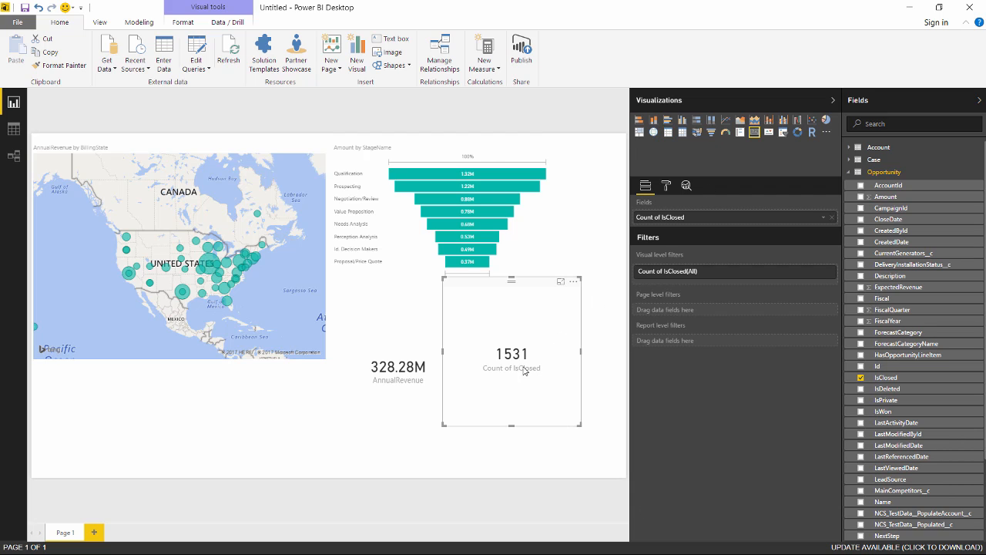
# Add IsClosed as a visual level filter on the Count of IsClosed card and limit it to False
pyautogui.click(655, 275)
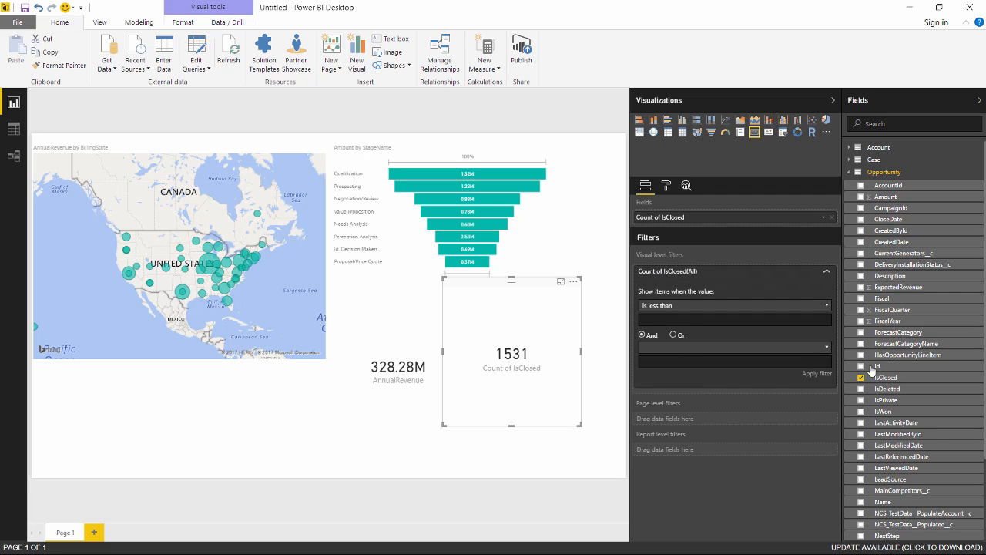
pyautogui.click(976, 379)
pyautogui.click(961, 384)
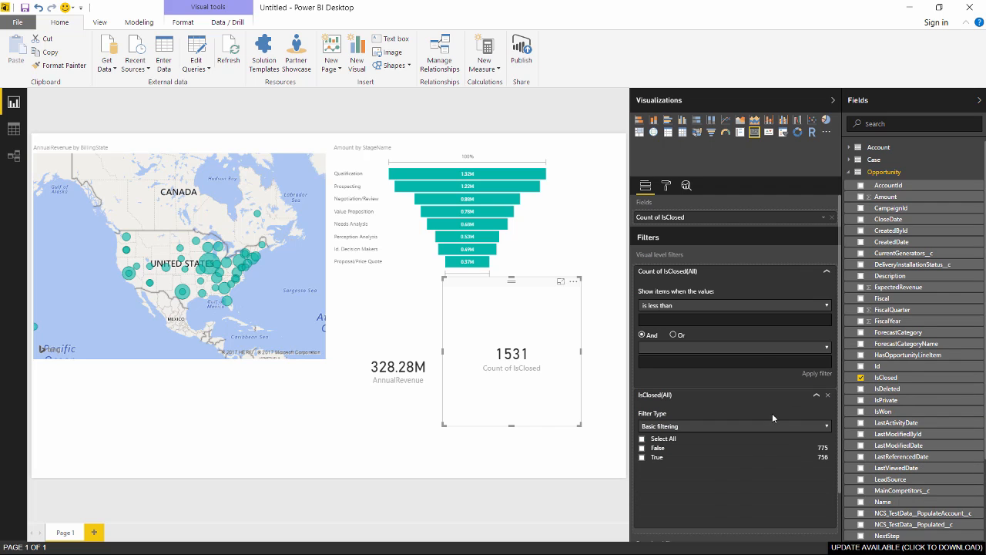
pyautogui.click(642, 448)
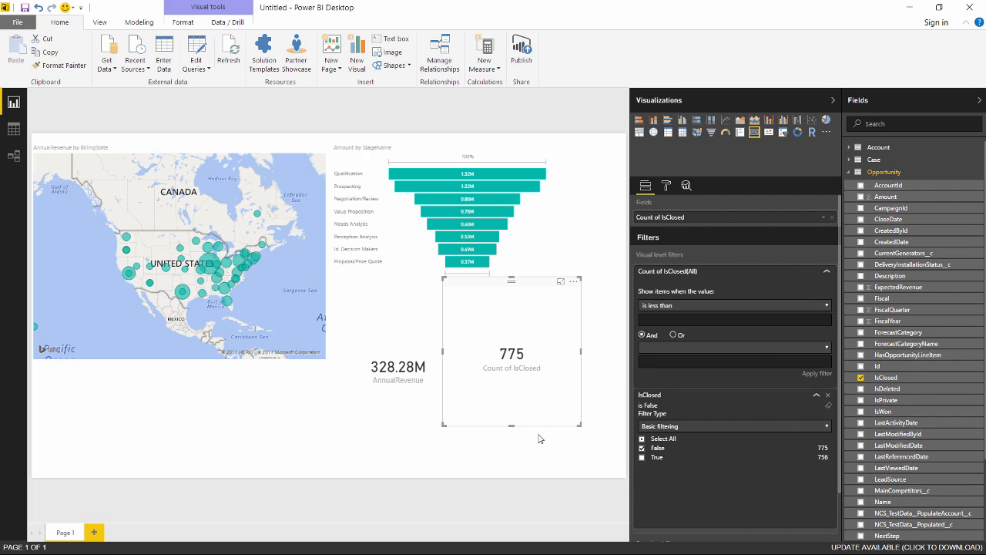
# Shrink both cards and arrange them side by side just below the funnel, with the IsClosed card reaching the page's right edge
pyautogui.moveTo(579, 424); pyautogui.dragTo(586, 367)
pyautogui.moveTo(532, 286); pyautogui.dragTo(538, 303)
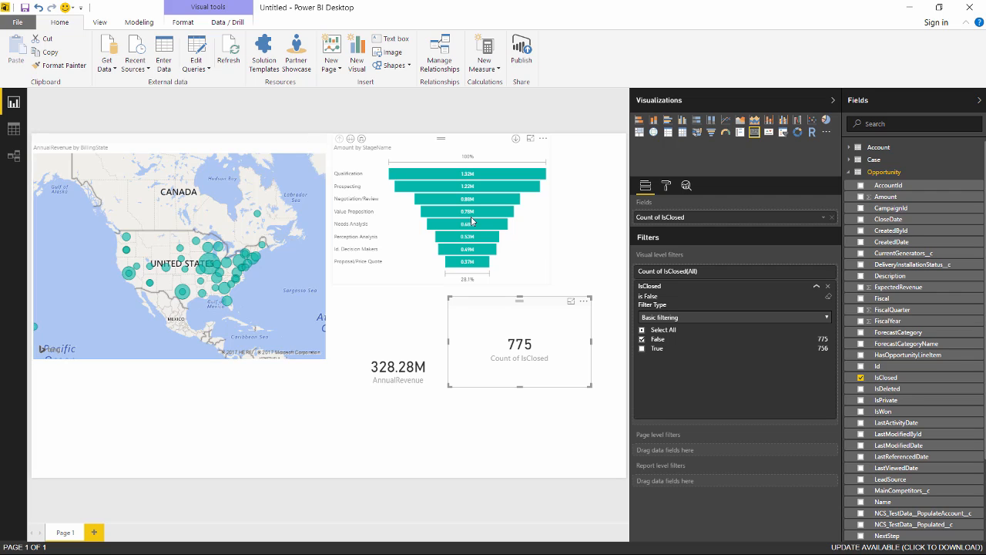
pyautogui.moveTo(470, 218)
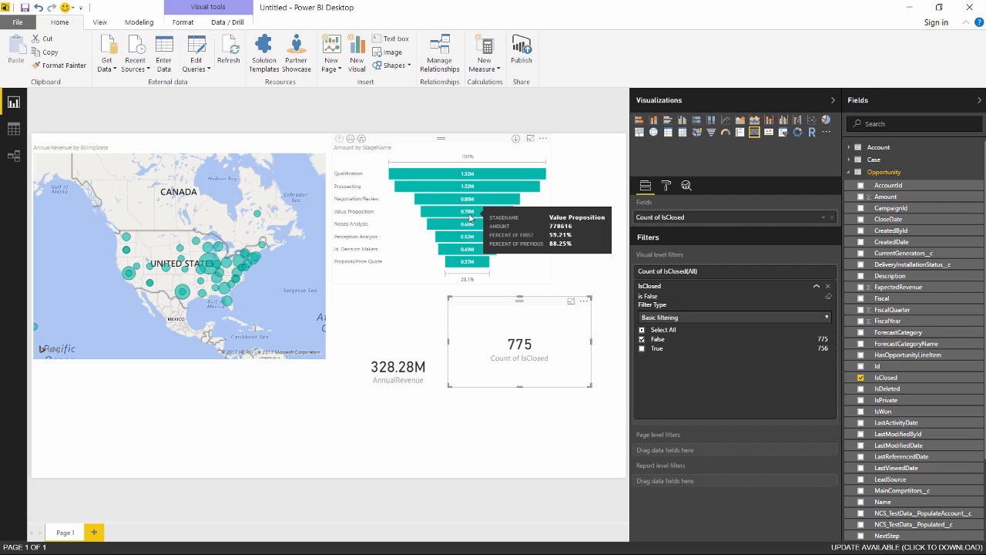
pyautogui.moveTo(468, 188)
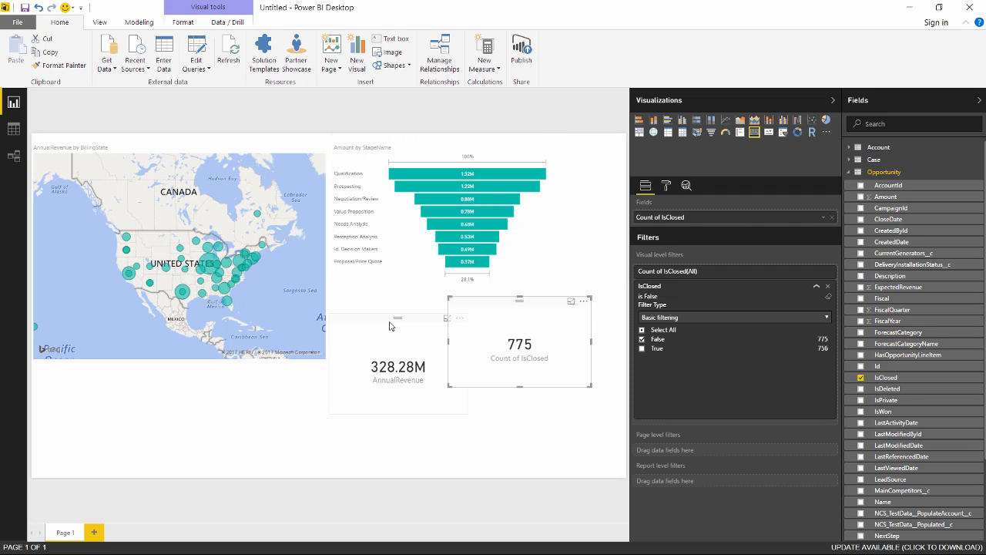
pyautogui.moveTo(389, 326); pyautogui.dragTo(389, 315)
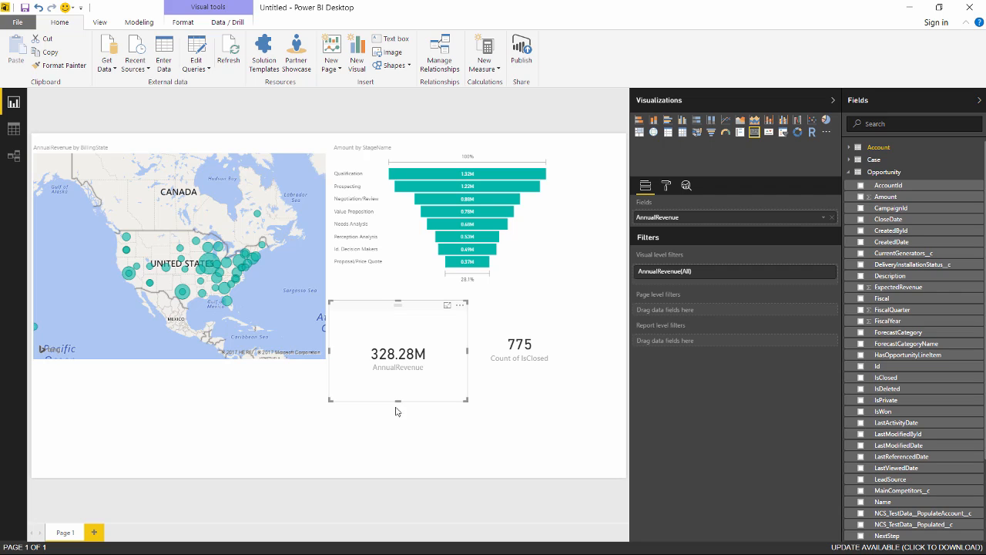
pyautogui.moveTo(398, 403); pyautogui.dragTo(400, 365)
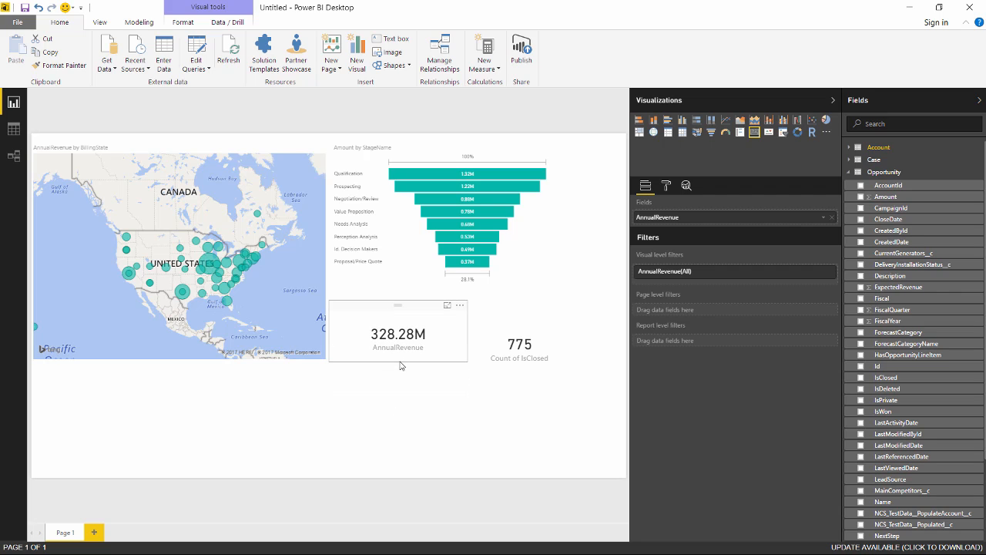
pyautogui.click(513, 328)
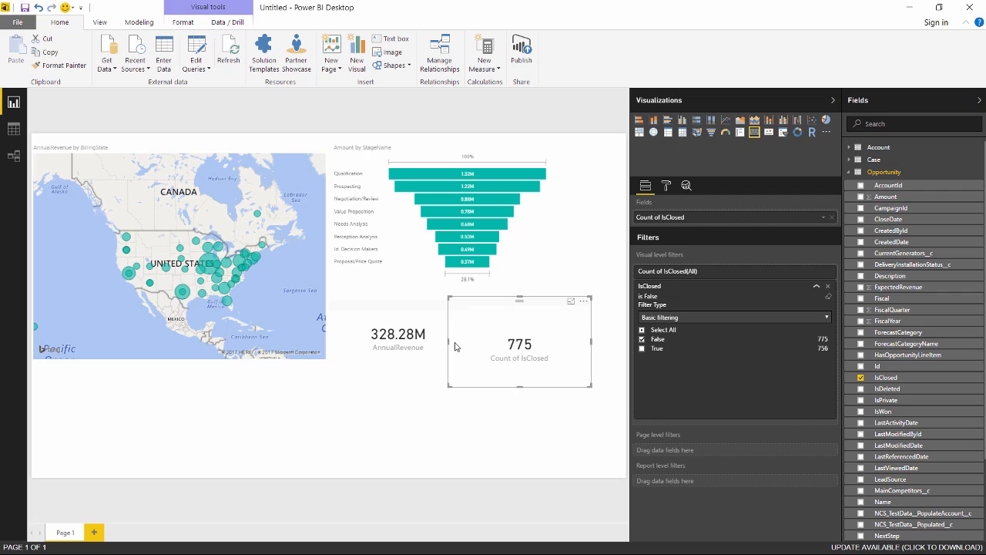
pyautogui.moveTo(449, 344); pyautogui.dragTo(481, 341)
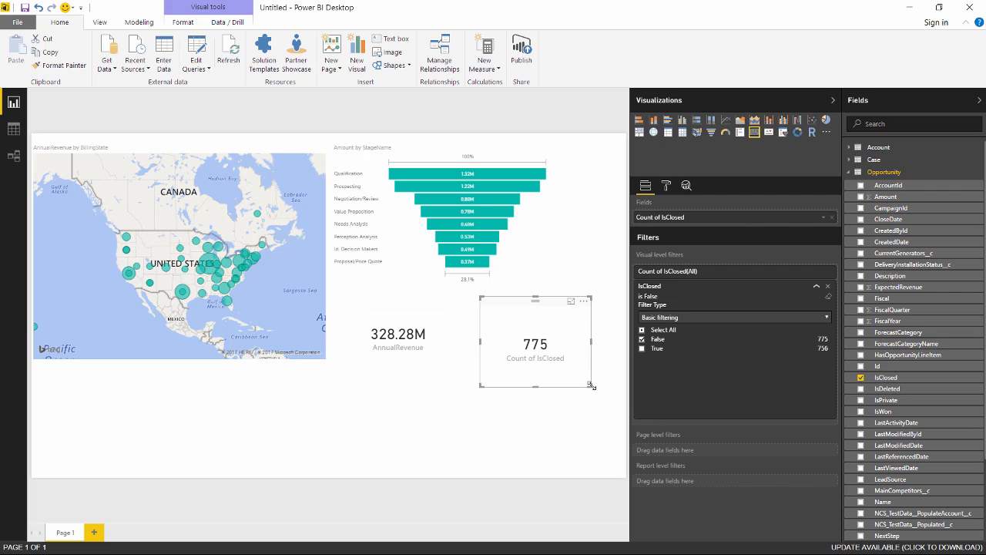
pyautogui.moveTo(590, 385); pyautogui.dragTo(625, 369)
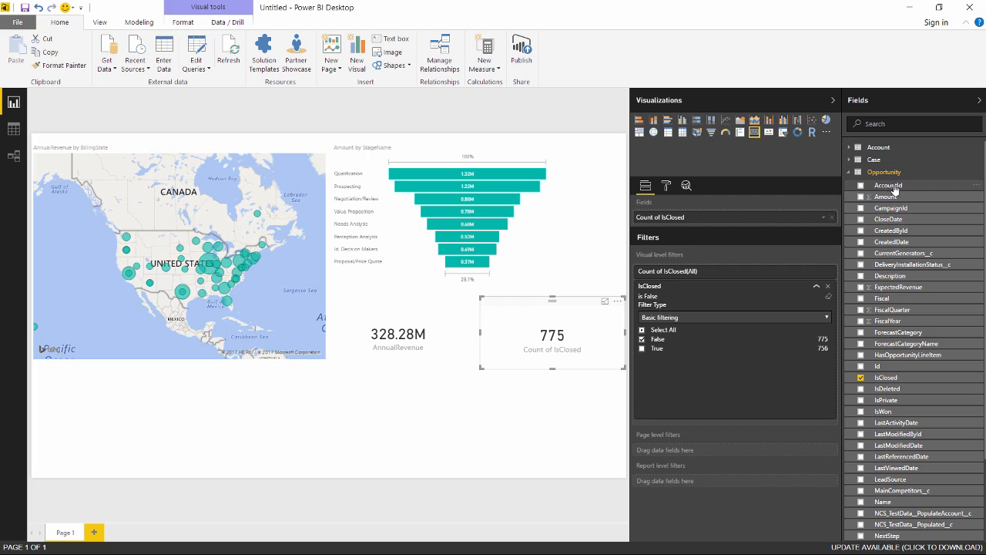
# Add a new visual of the Account table's Industry field to the page below the funnel chart
pyautogui.click(849, 172)
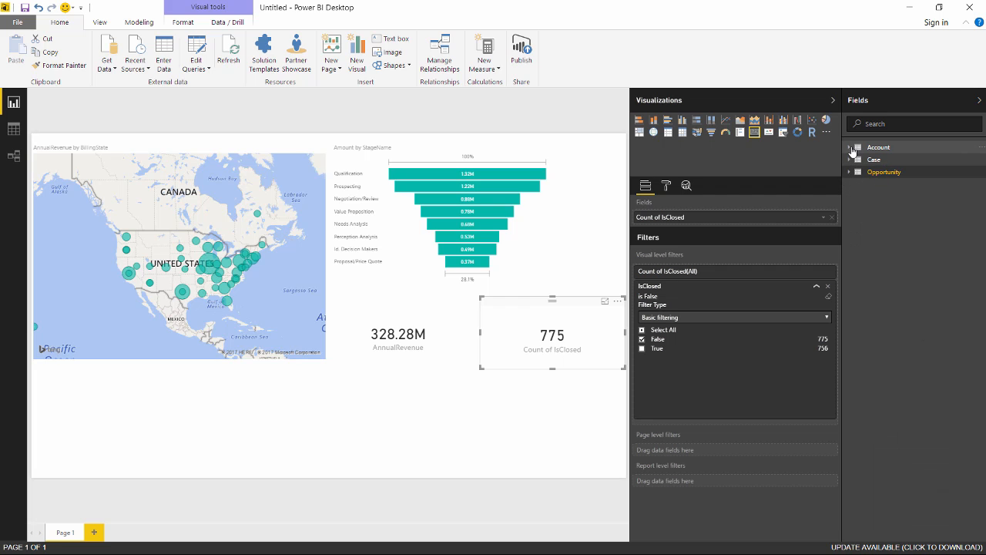
pyautogui.click(850, 147)
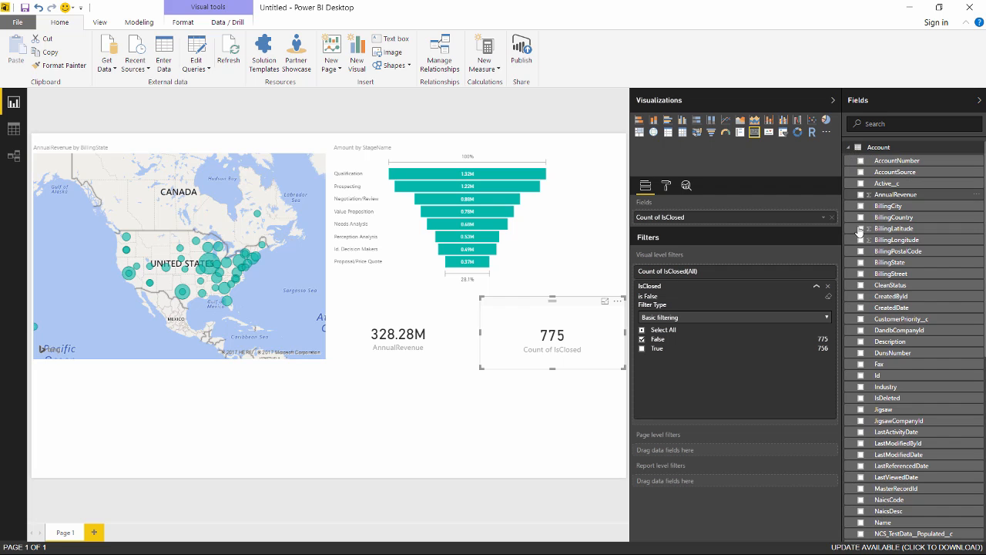
pyautogui.scroll(-2, 905, 449)
pyautogui.scroll(-10, 905, 449)
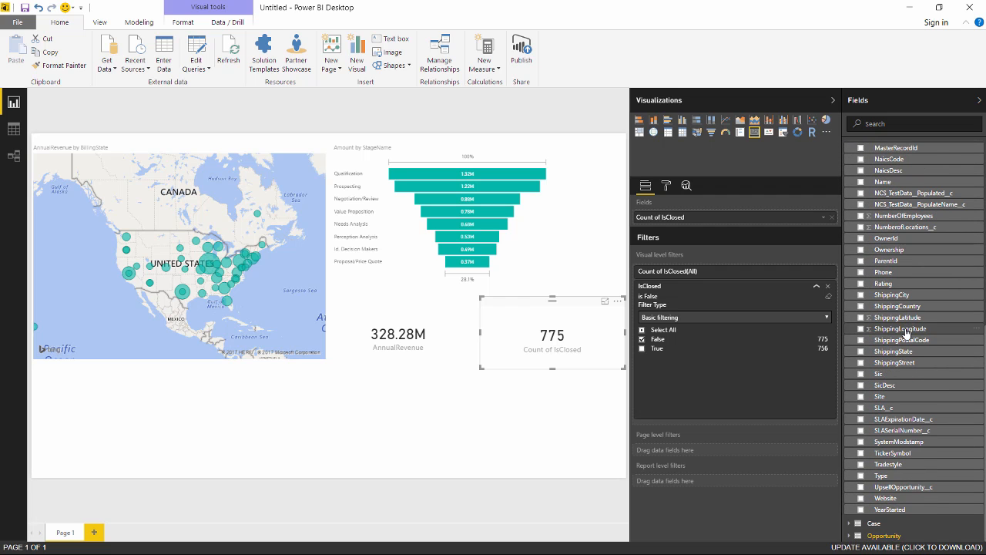
pyautogui.scroll(5, 906, 333)
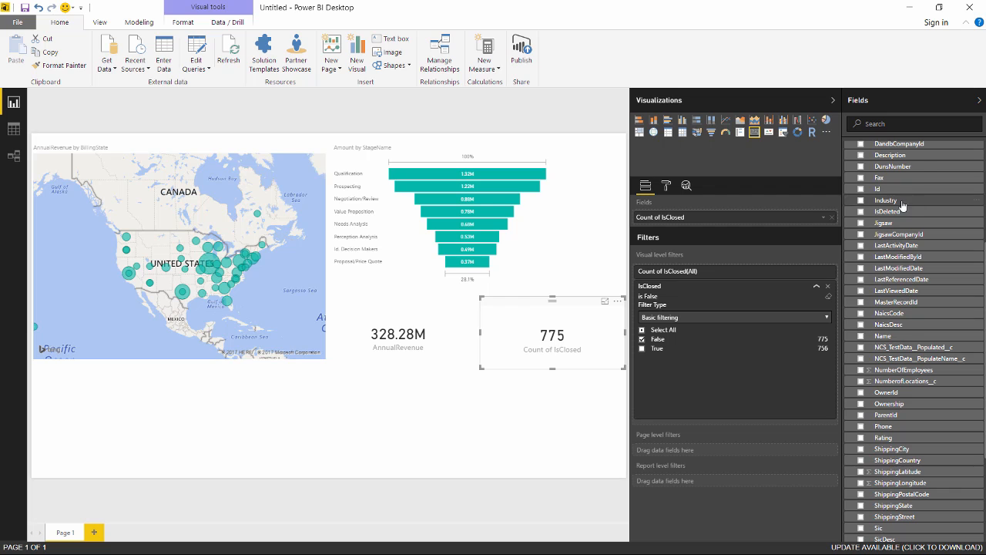
pyautogui.moveTo(886, 201); pyautogui.dragTo(408, 390)
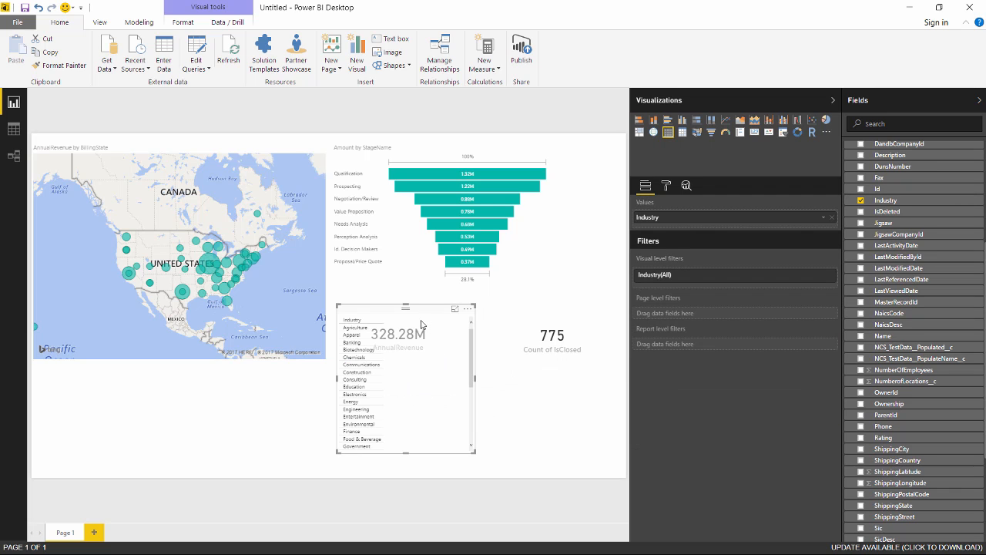
pyautogui.moveTo(421, 325); pyautogui.dragTo(416, 345)
# Add the Account table's AnnualRevenue to the Industry visual and change it to a treemap
pyautogui.scroll(6, 917, 240)
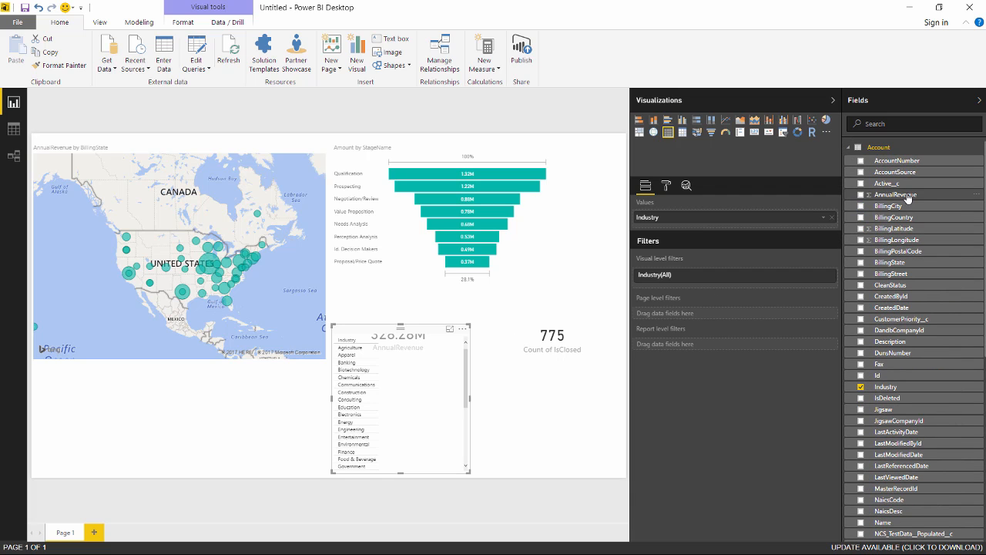
pyautogui.moveTo(907, 198); pyautogui.dragTo(397, 392)
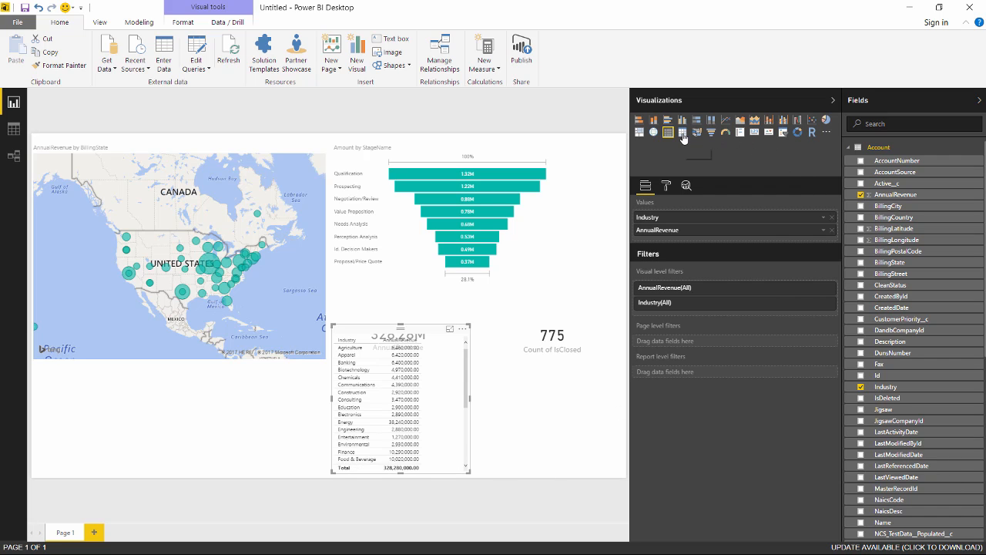
pyautogui.click(639, 132)
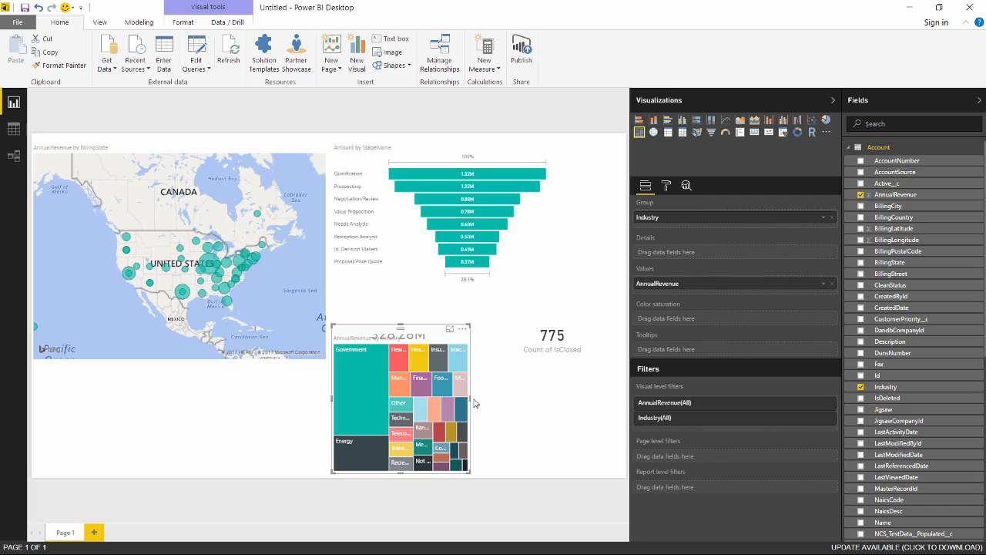
# Widen and shorten the treemap to fit below the two cards, and extend the map down to the page's lower edge
pyautogui.moveTo(472, 402); pyautogui.dragTo(623, 395)
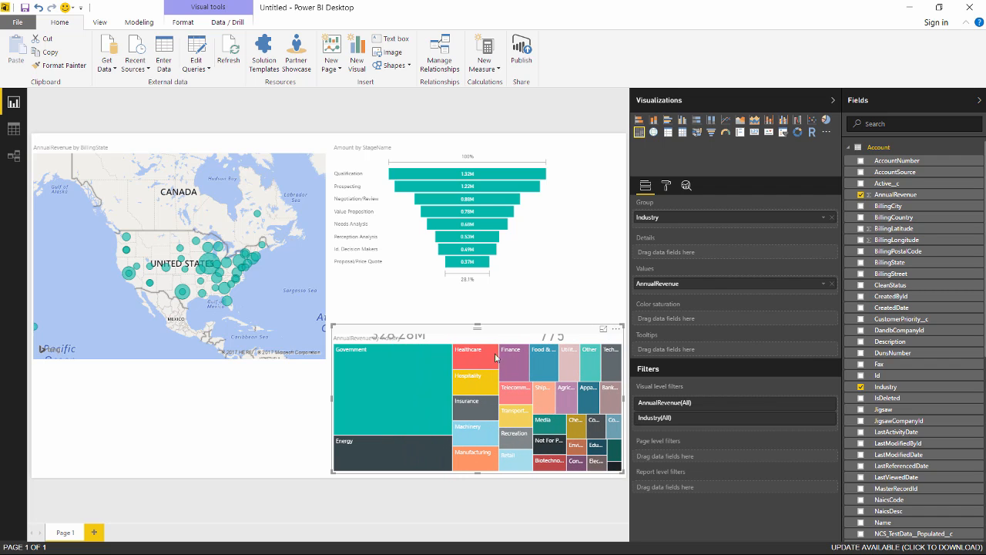
pyautogui.moveTo(478, 337); pyautogui.dragTo(478, 362)
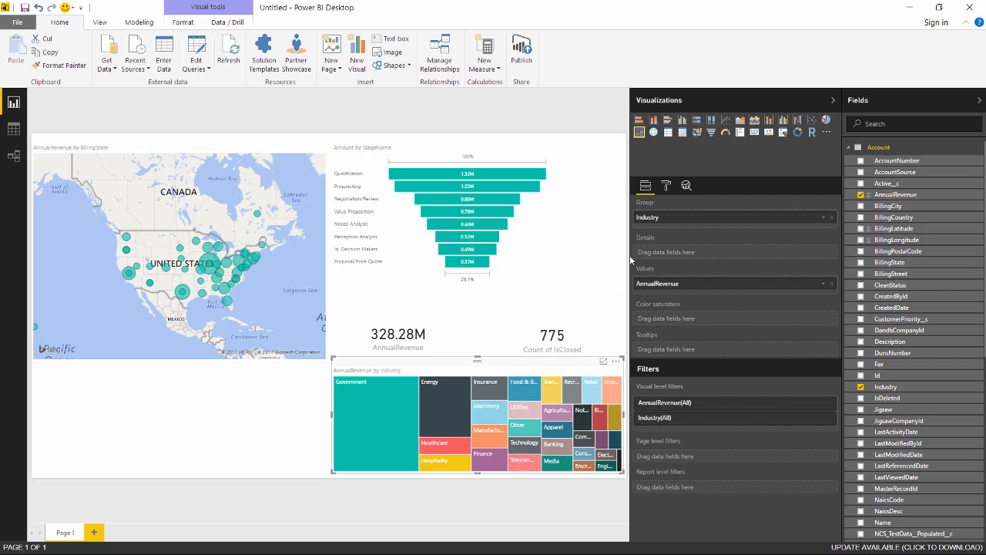
pyautogui.moveTo(627, 254); pyautogui.dragTo(801, 240)
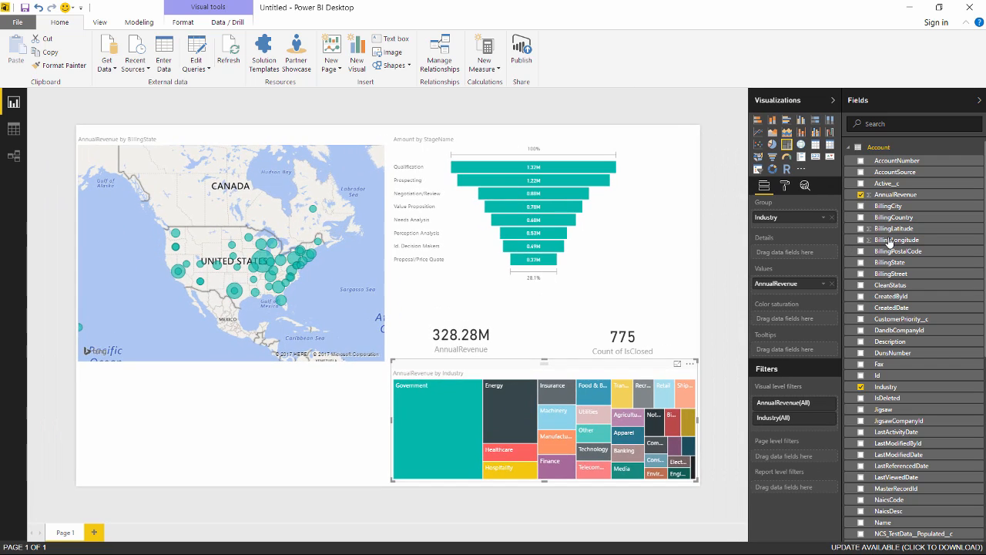
pyautogui.click(210, 361)
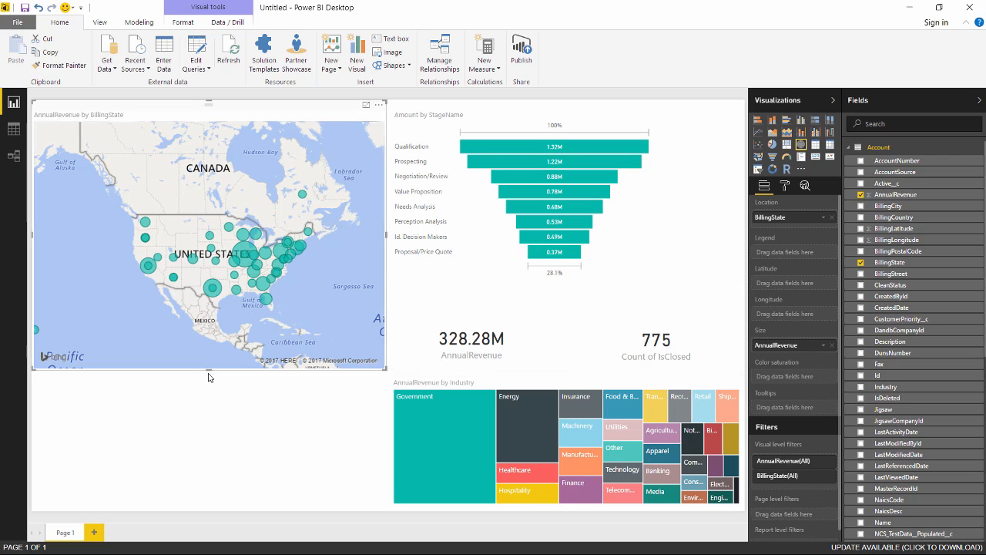
pyautogui.moveTo(211, 370); pyautogui.dragTo(214, 507)
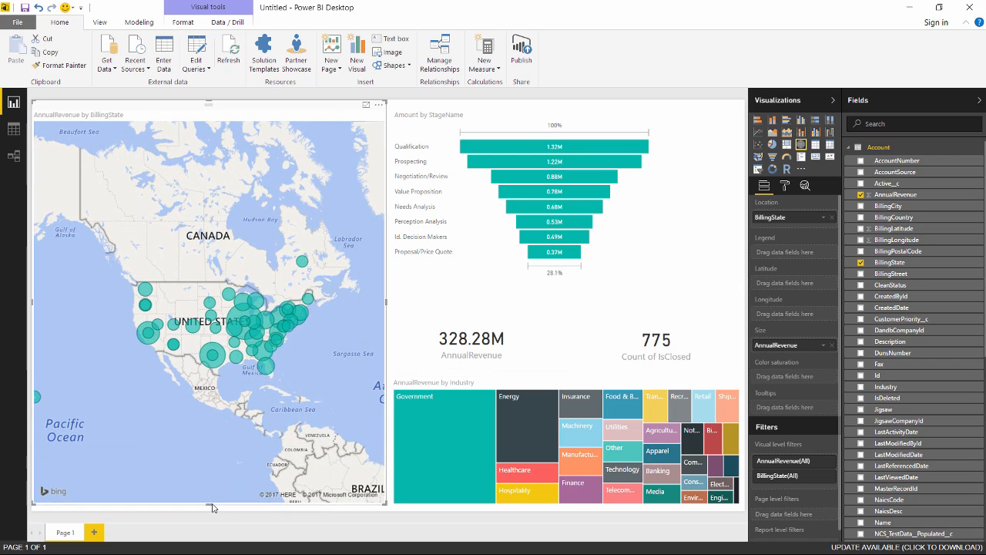
# Collapse the side panes and select Washington on the map to examine its highlighted share in the funnel's Qualification stage
pyautogui.click(833, 100)
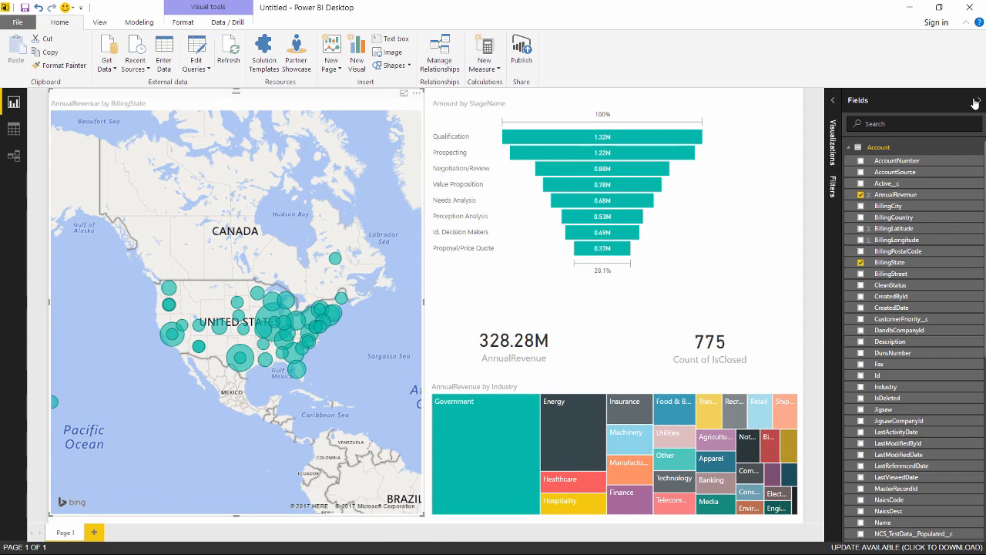
pyautogui.click(980, 100)
pyautogui.moveTo(264, 335)
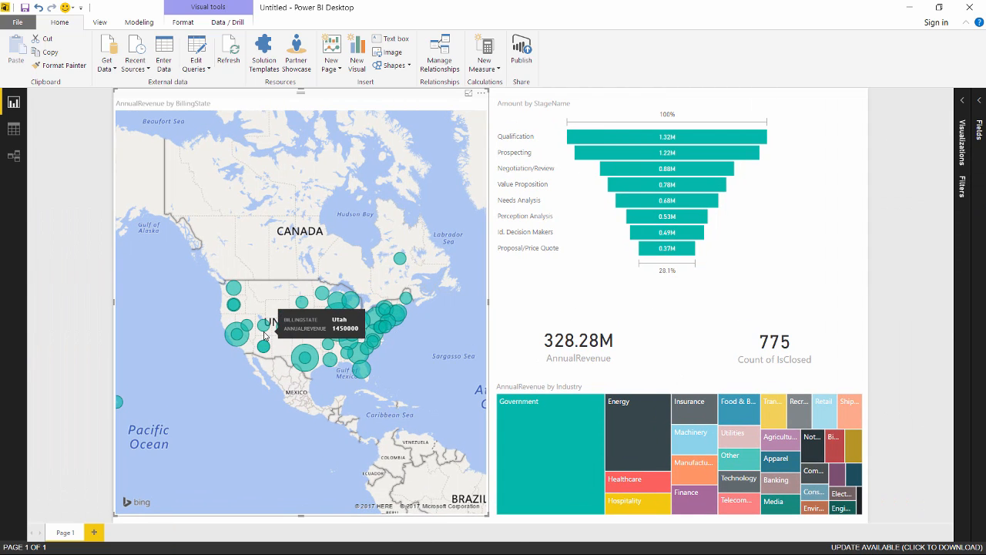
pyautogui.moveTo(236, 292)
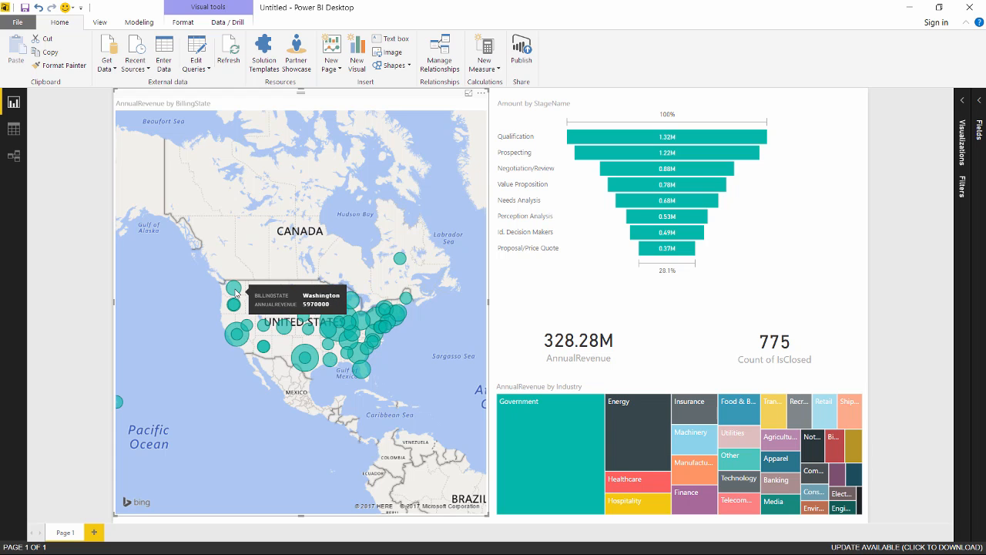
pyautogui.click(236, 292)
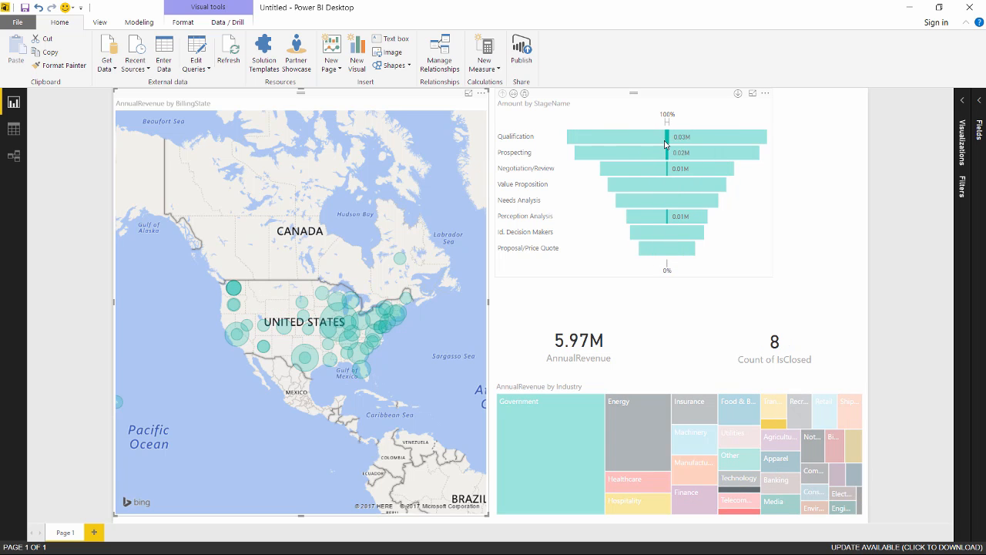
pyautogui.moveTo(666, 145)
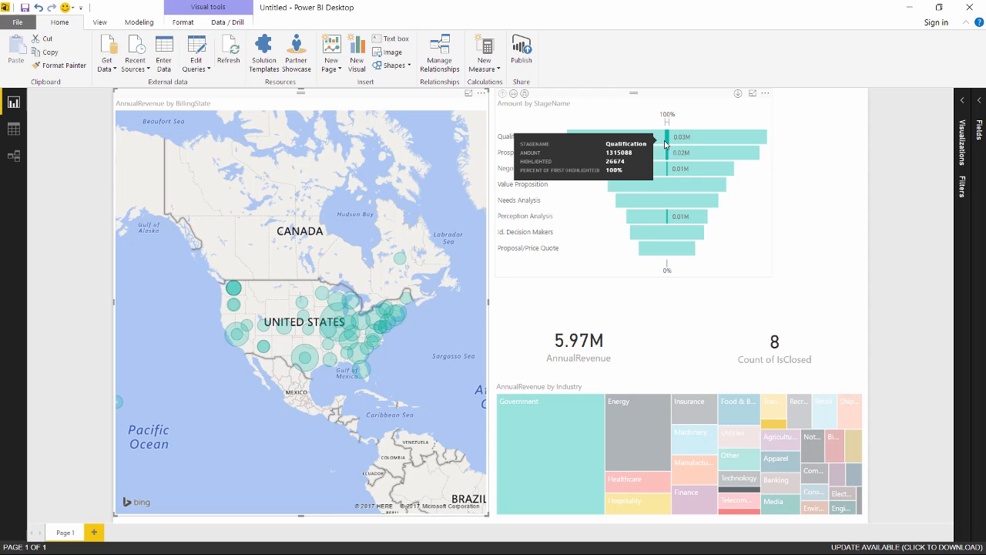
# Widen the funnel chart to the page's right edge and clear the selection
pyautogui.click(773, 180)
pyautogui.moveTo(775, 181); pyautogui.dragTo(871, 187)
pyautogui.click(871, 186)
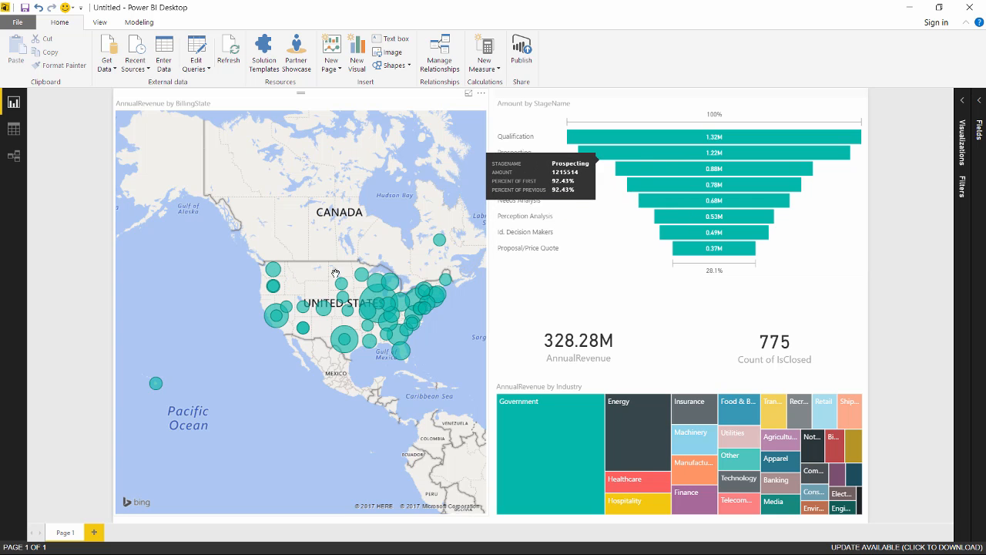
# Select Washington, Oregon and a Midwestern state on the map in turn to compare the other visuals, and clear the selection
pyautogui.click(273, 272)
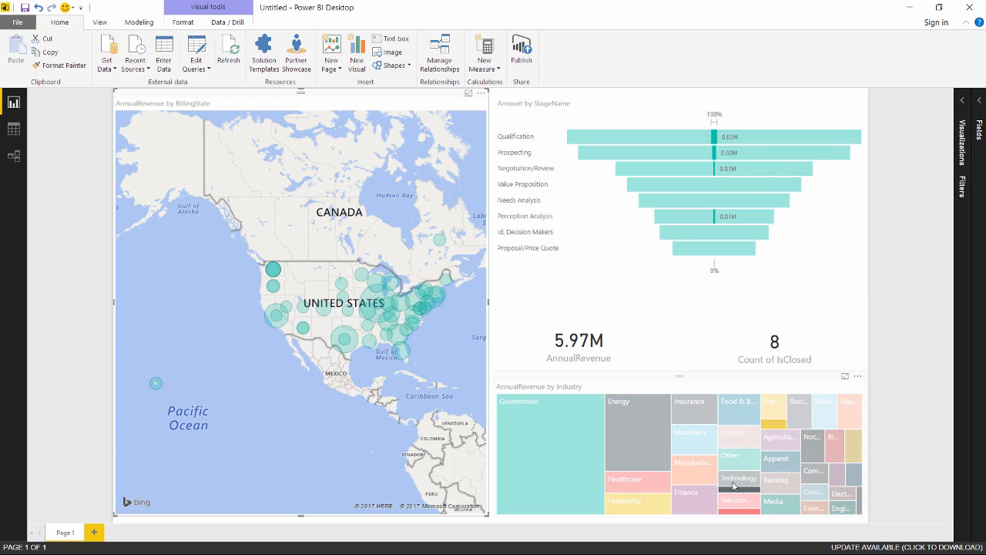
pyautogui.click(773, 361)
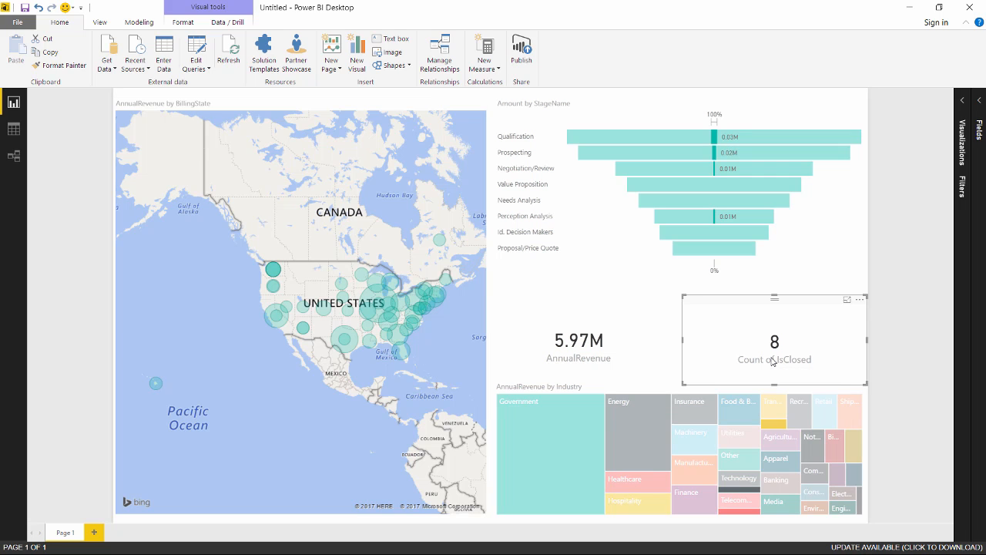
pyautogui.click(275, 295)
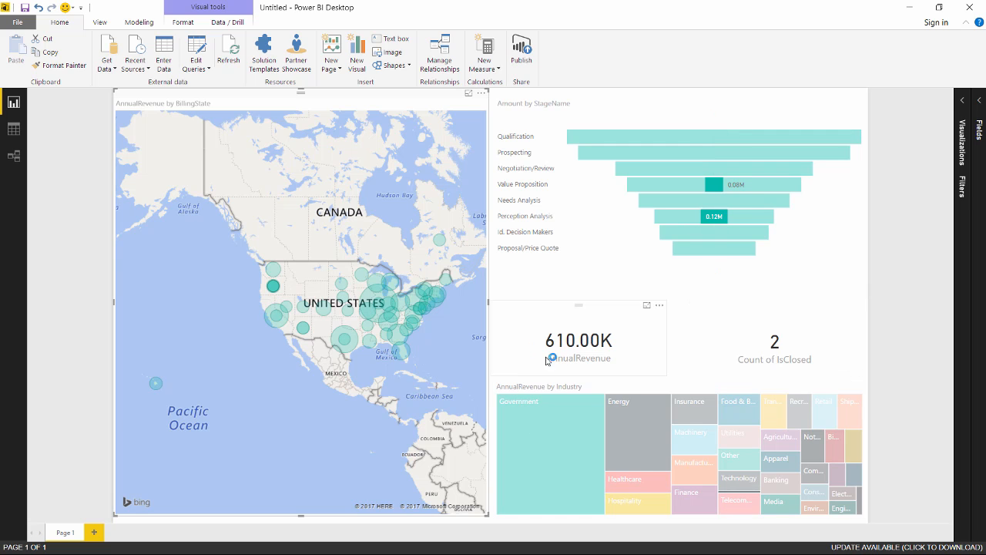
pyautogui.click(388, 307)
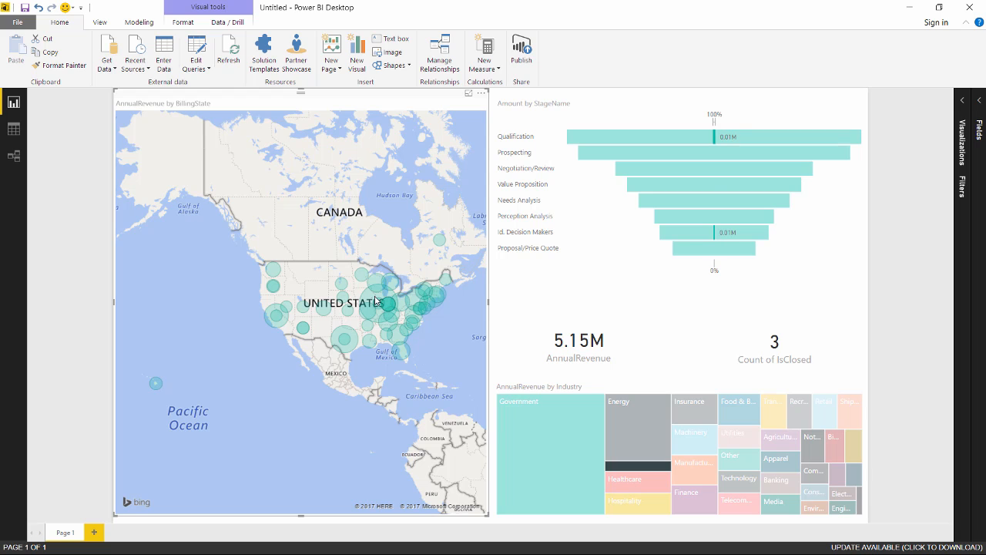
pyautogui.click(376, 301)
pyautogui.click(427, 352)
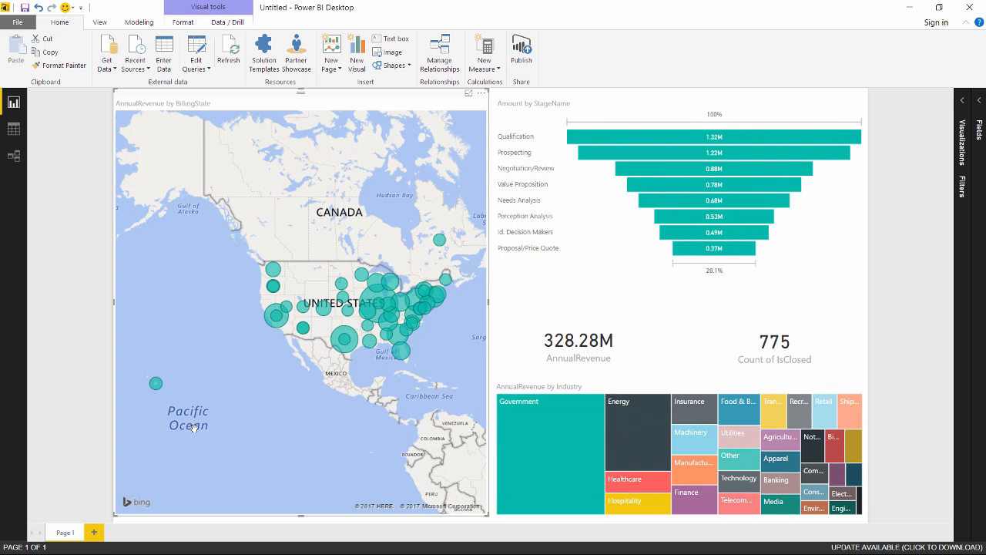
# Select the Energy, Government and Food & Beverage industries in the treemap to examine the filtered map, funnel and cards, and clear the selection
pyautogui.moveTo(555, 458)
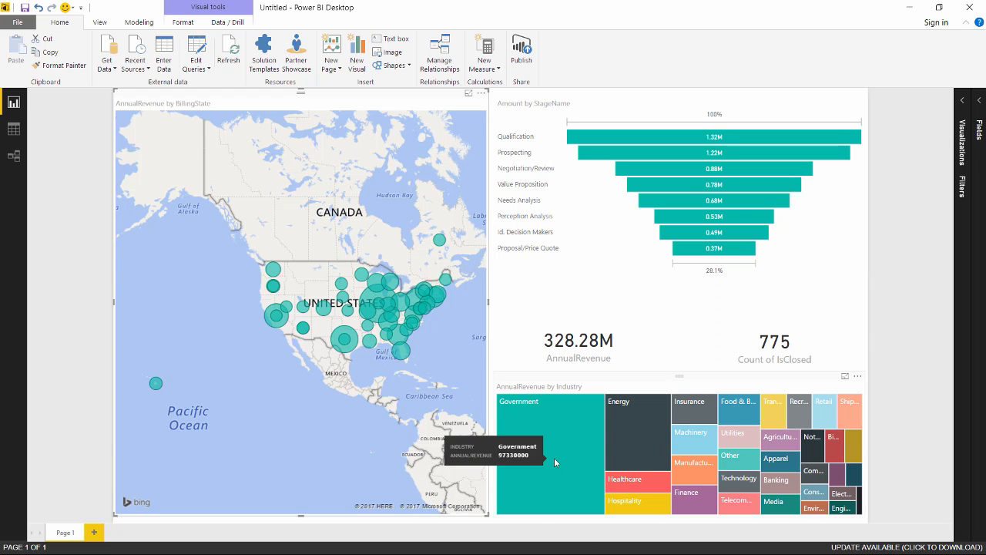
pyautogui.click(627, 421)
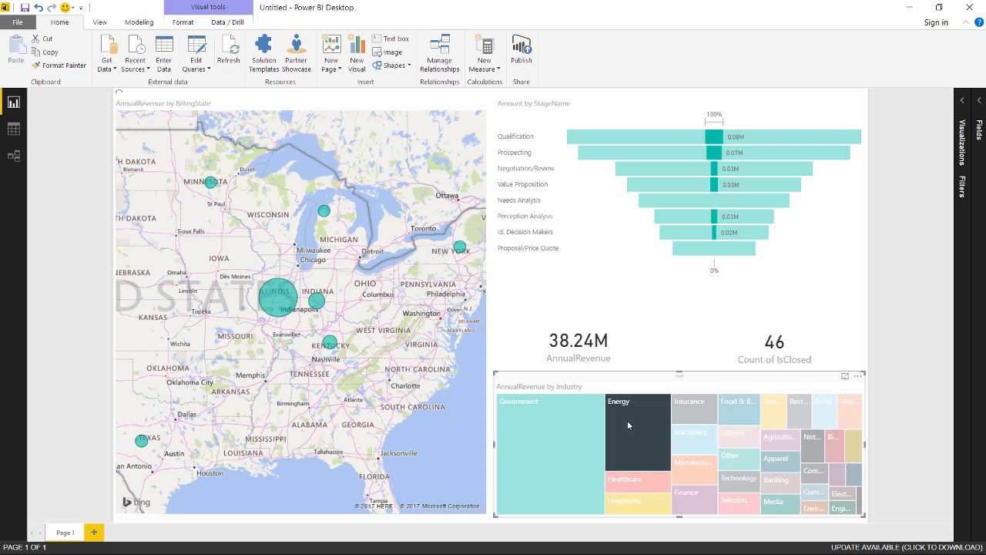
pyautogui.moveTo(723, 141)
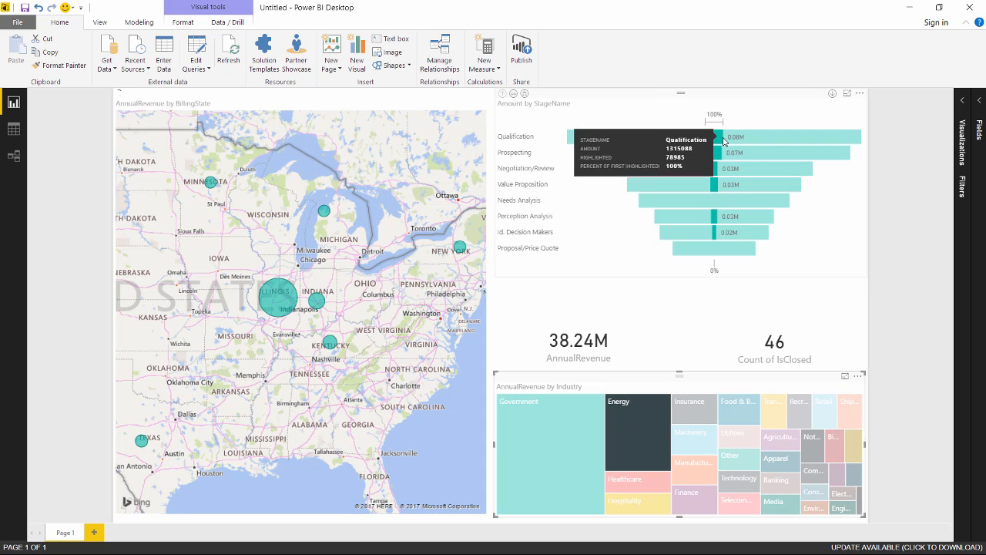
pyautogui.moveTo(656, 448)
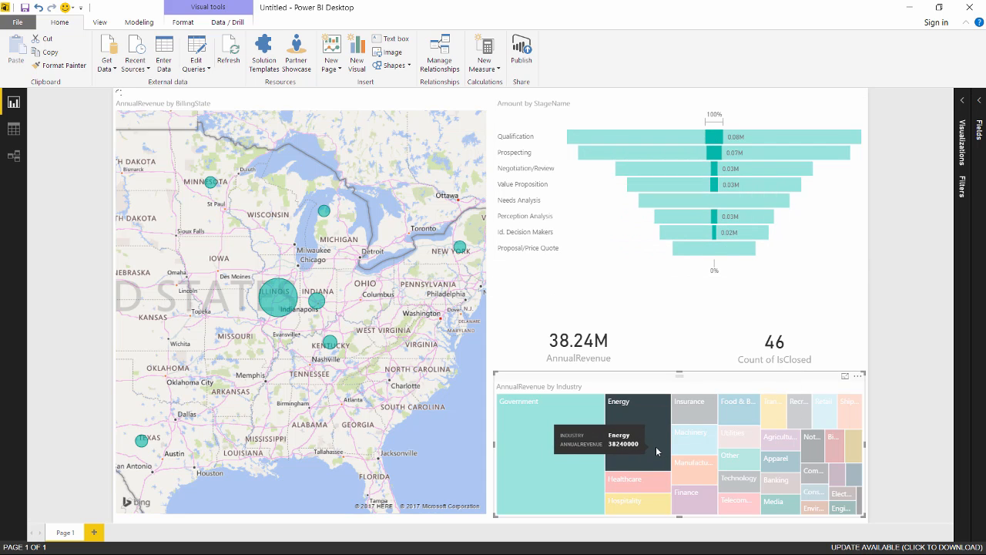
pyautogui.click(535, 425)
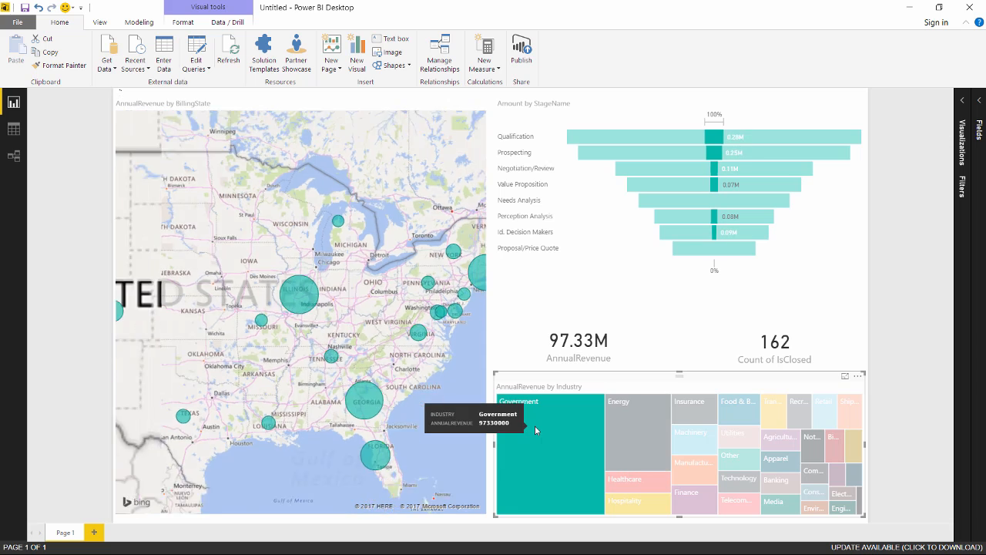
pyautogui.click(733, 406)
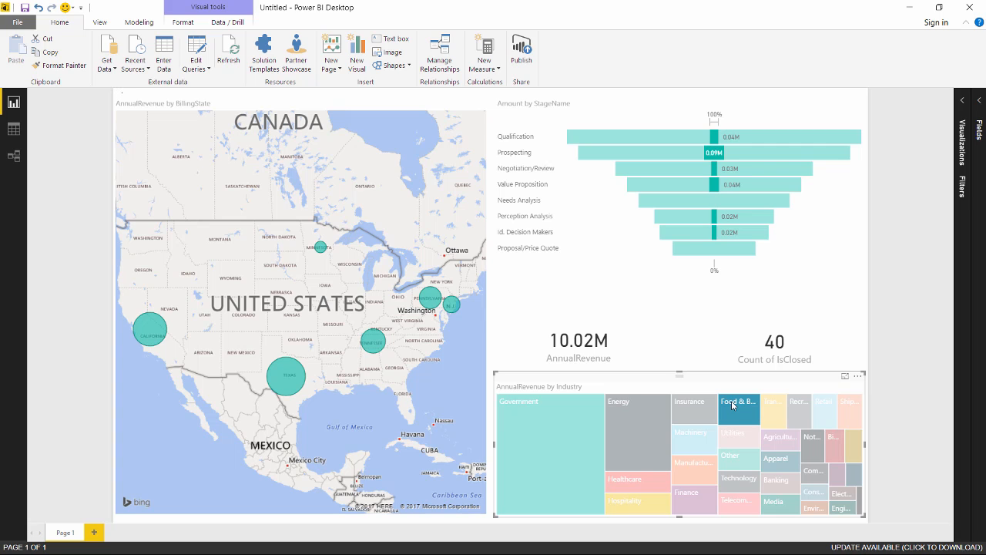
pyautogui.click(632, 442)
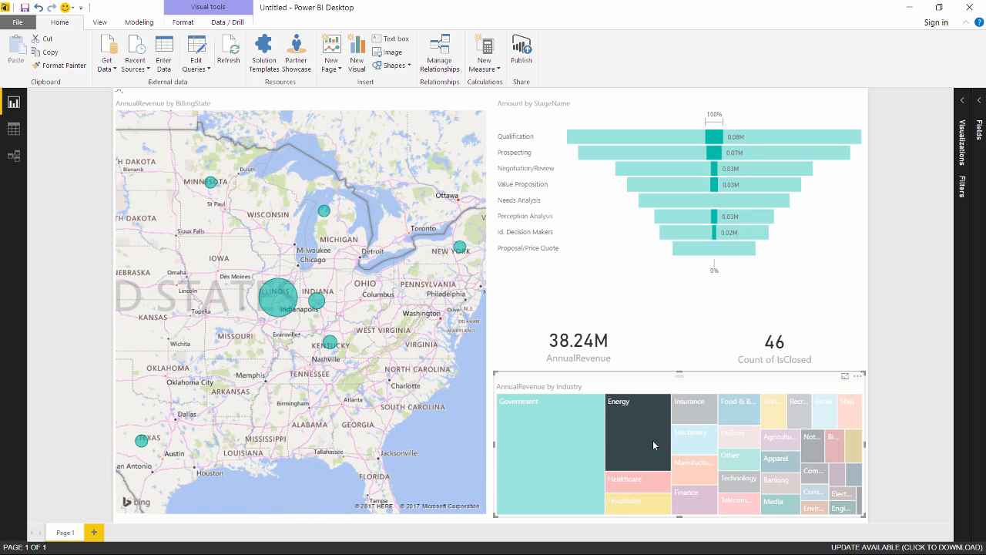
pyautogui.click(286, 309)
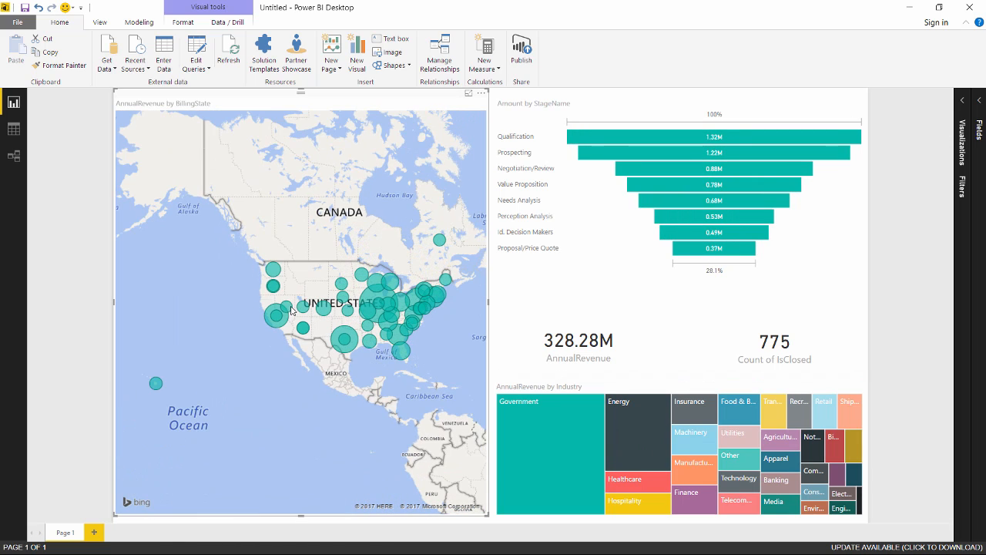
# Select the Texas and Louisiana bubbles on the map to examine their highlighted shares, and clear the selection
pyautogui.click(344, 337)
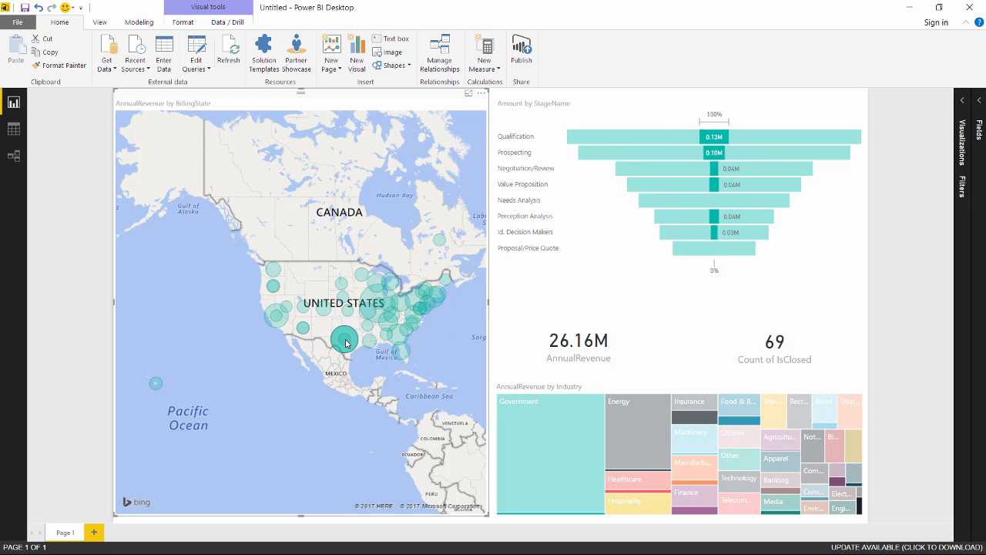
pyautogui.moveTo(346, 343)
pyautogui.scroll(2, 371, 365)
pyautogui.scroll(2, 371, 365)
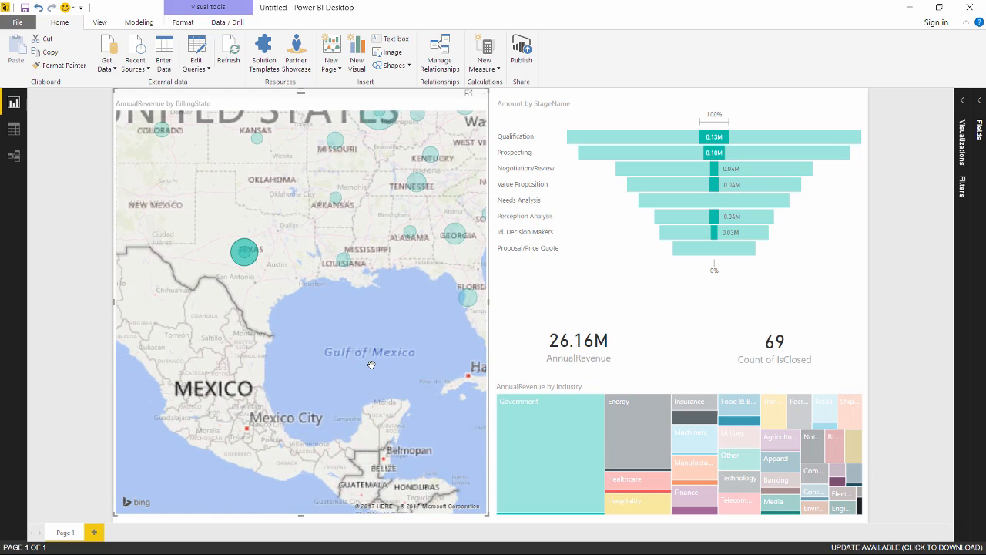
pyautogui.click(342, 263)
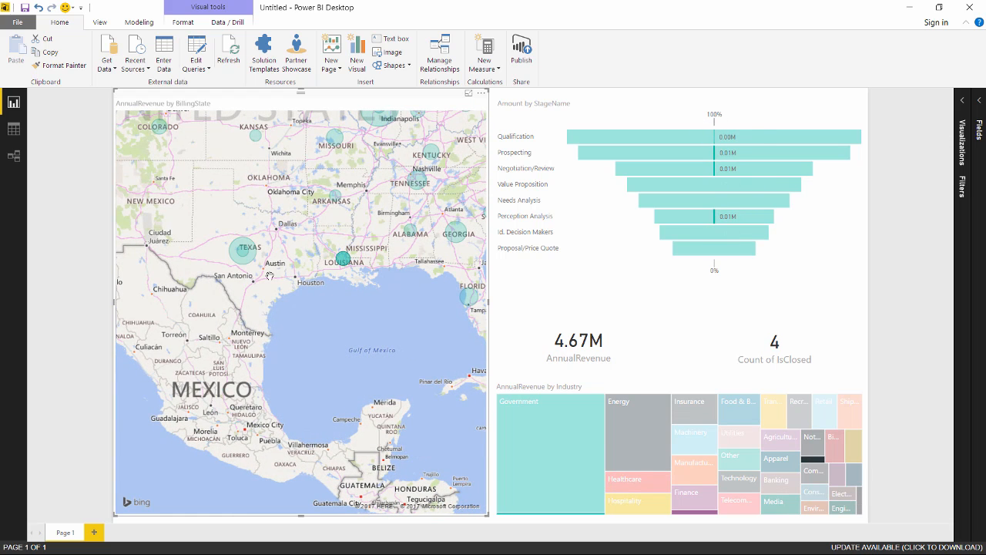
pyautogui.click(241, 257)
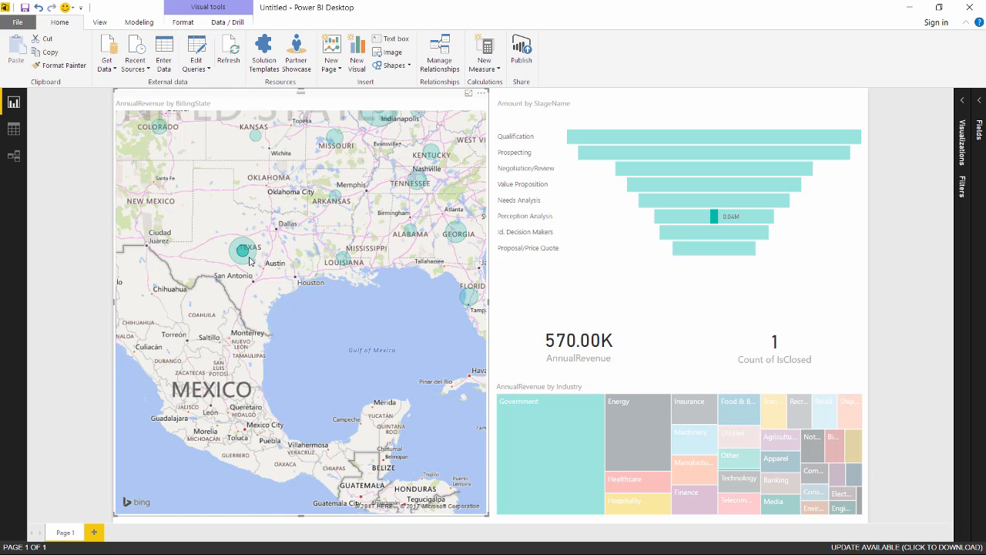
pyautogui.click(242, 255)
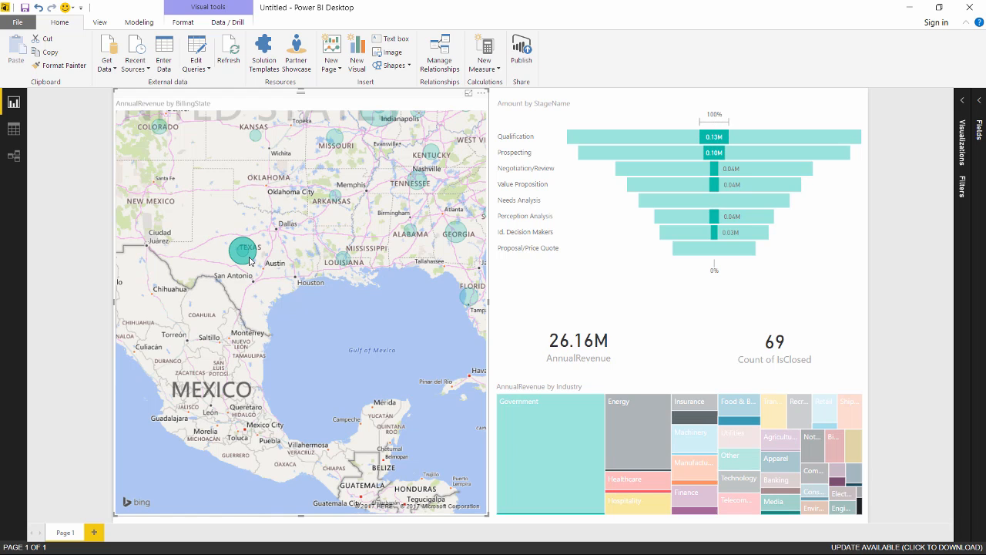
pyautogui.click(336, 142)
pyautogui.click(252, 143)
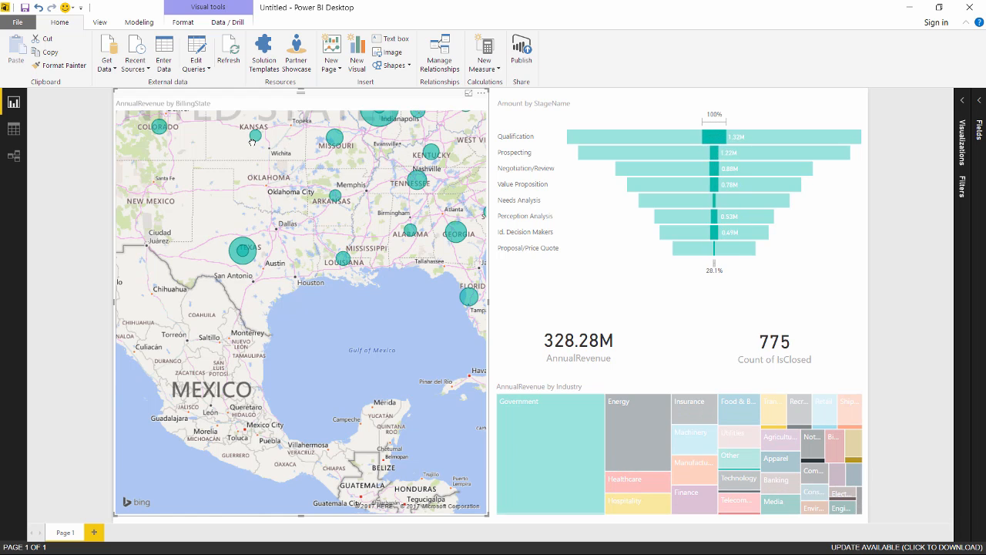
pyautogui.scroll(2, 333, 302)
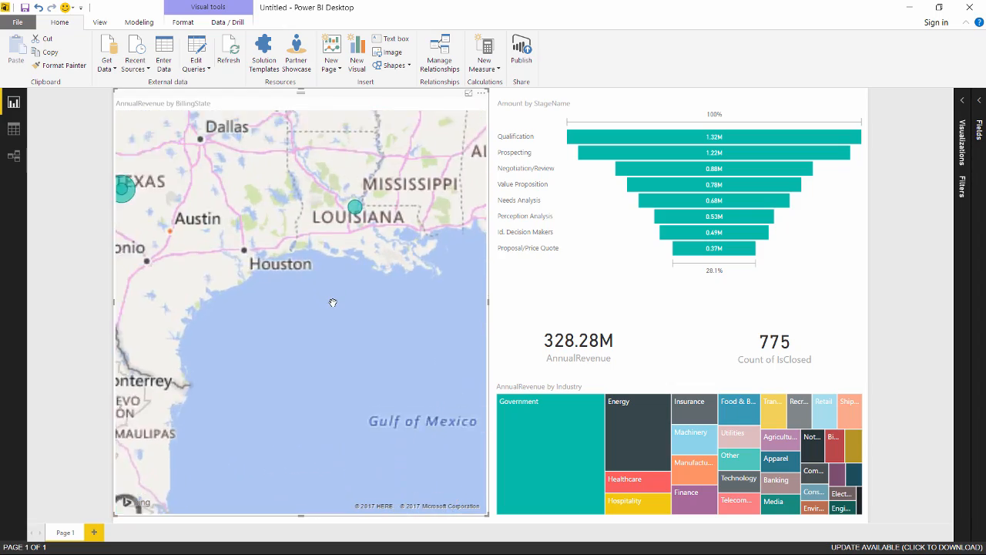
pyautogui.scroll(-3, 333, 302)
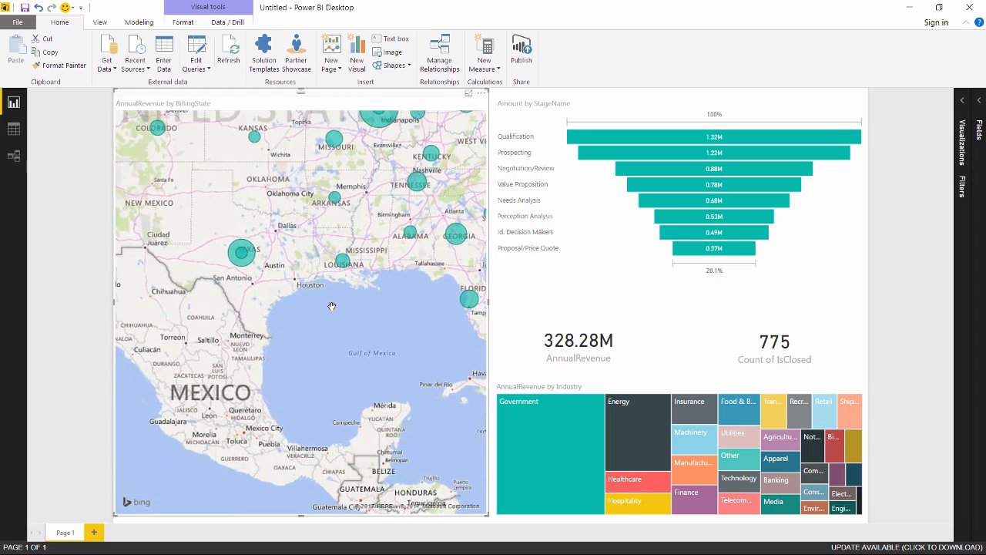
pyautogui.scroll(-2, 332, 306)
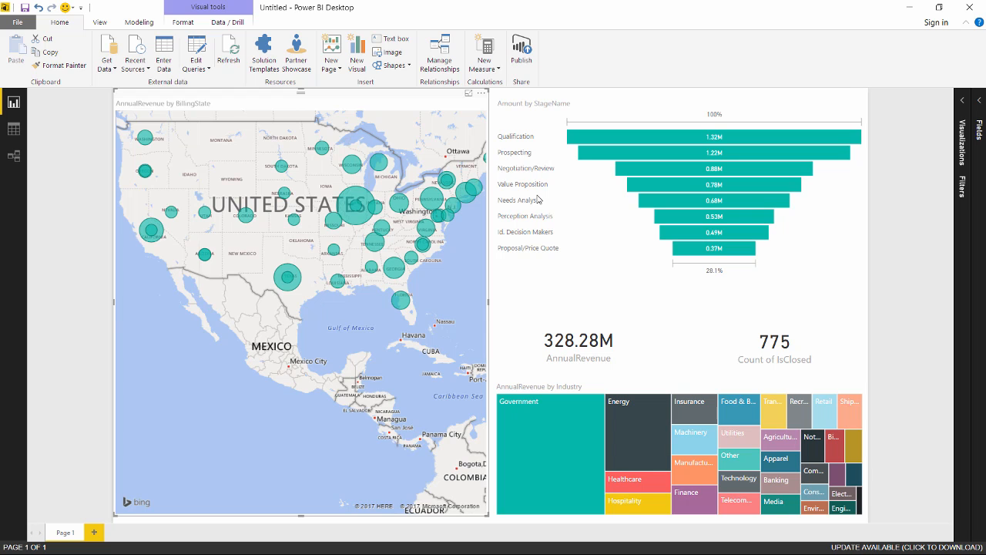
# Expand and widen the Visualizations pane, and turn off the category label on the Count of IsClosed card
pyautogui.click(961, 105)
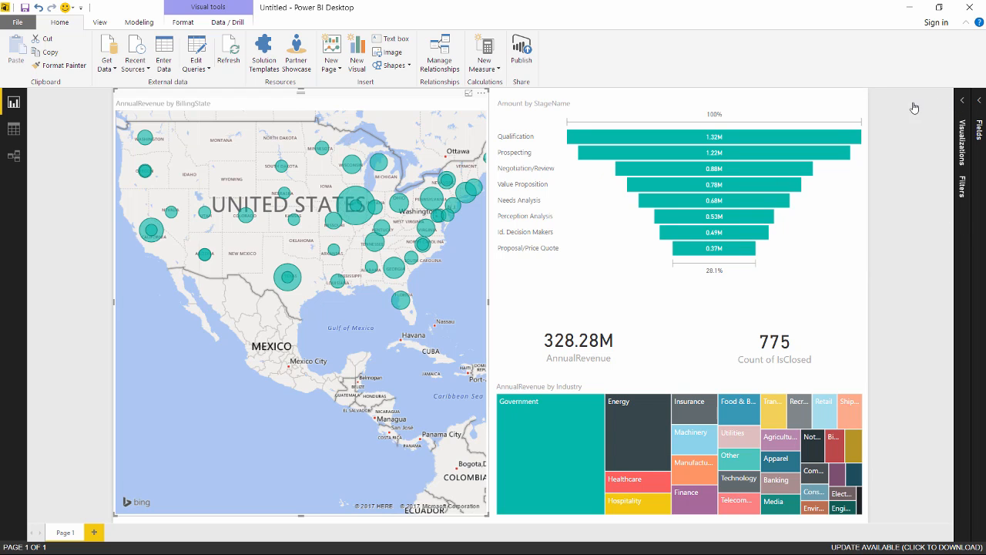
pyautogui.click(769, 345)
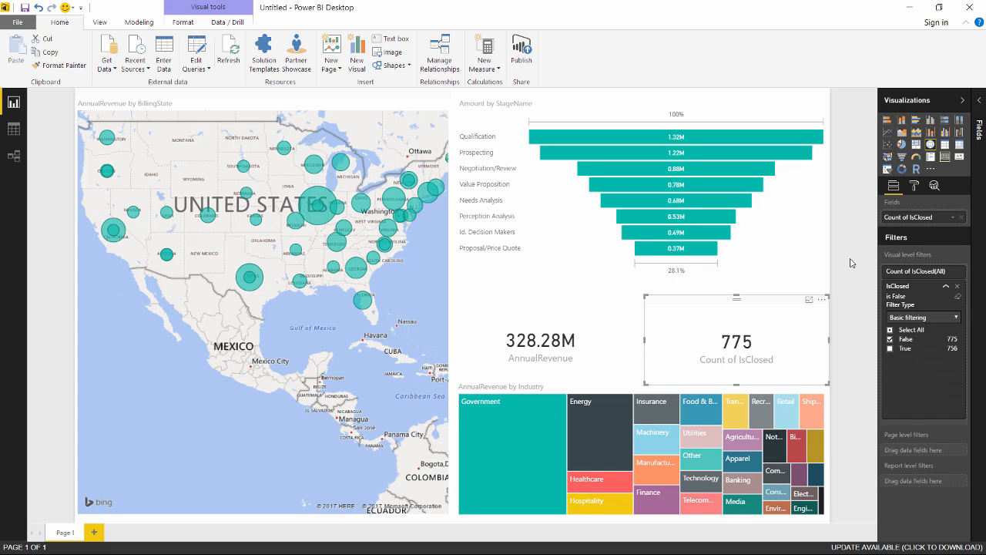
pyautogui.moveTo(850, 263); pyautogui.dragTo(760, 256)
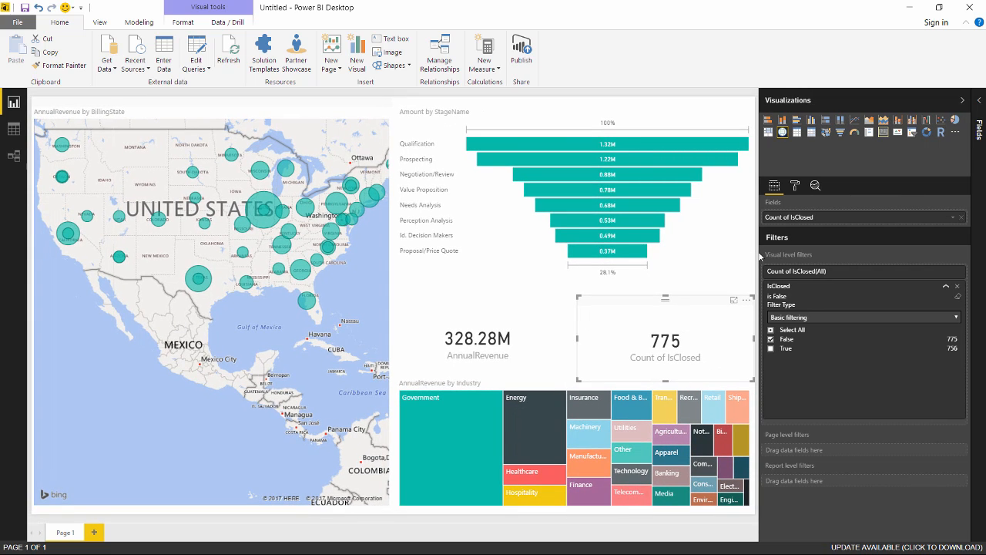
pyautogui.click(795, 187)
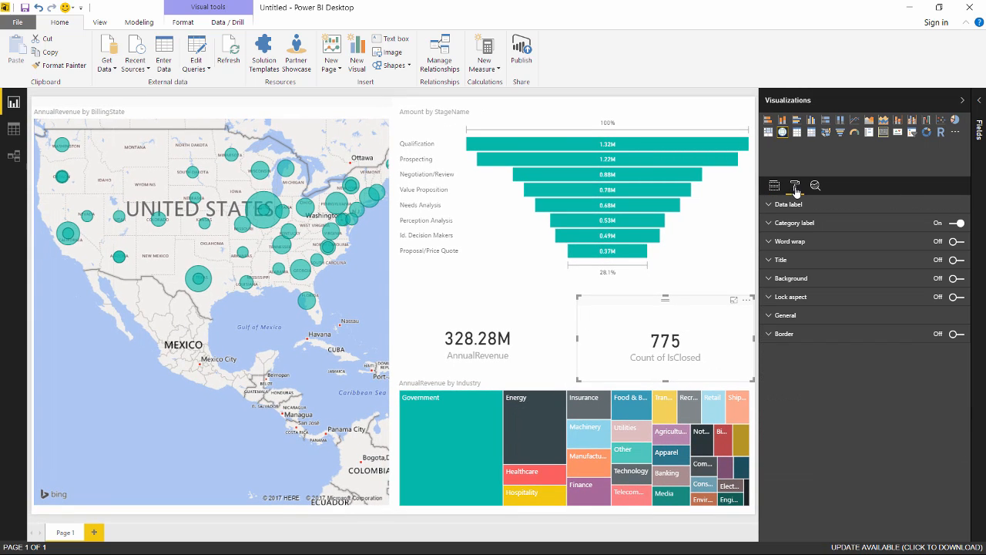
pyautogui.click(956, 230)
# Turn on the card's title with the text Open Opportunities, centre it and set its text size to 18
pyautogui.click(779, 265)
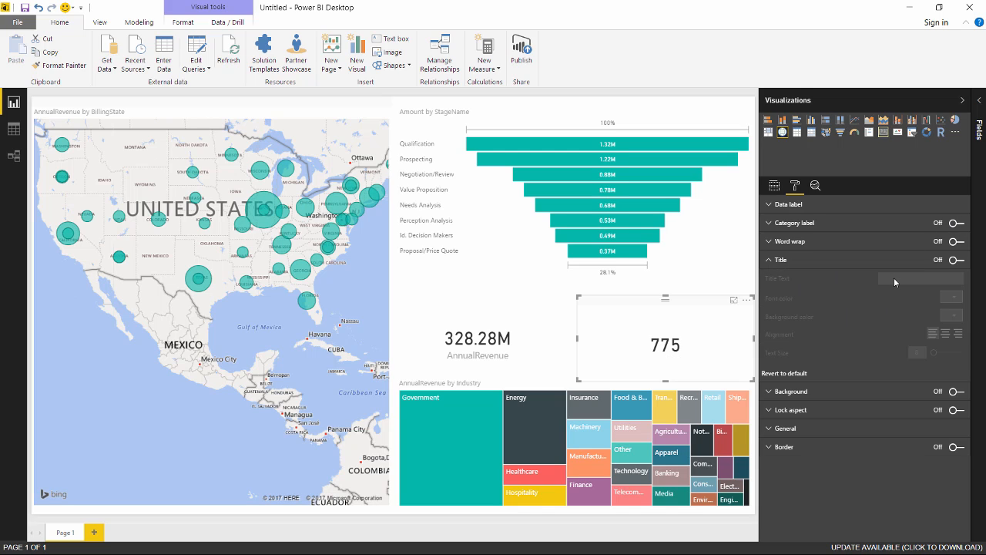
pyautogui.click(956, 261)
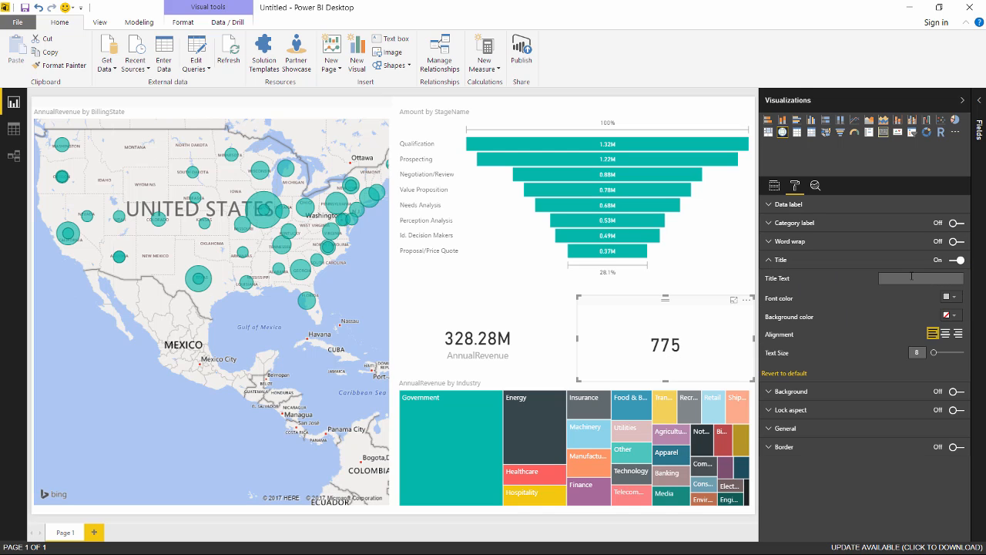
pyautogui.click(912, 278)
pyautogui.write('Open Opportunities')
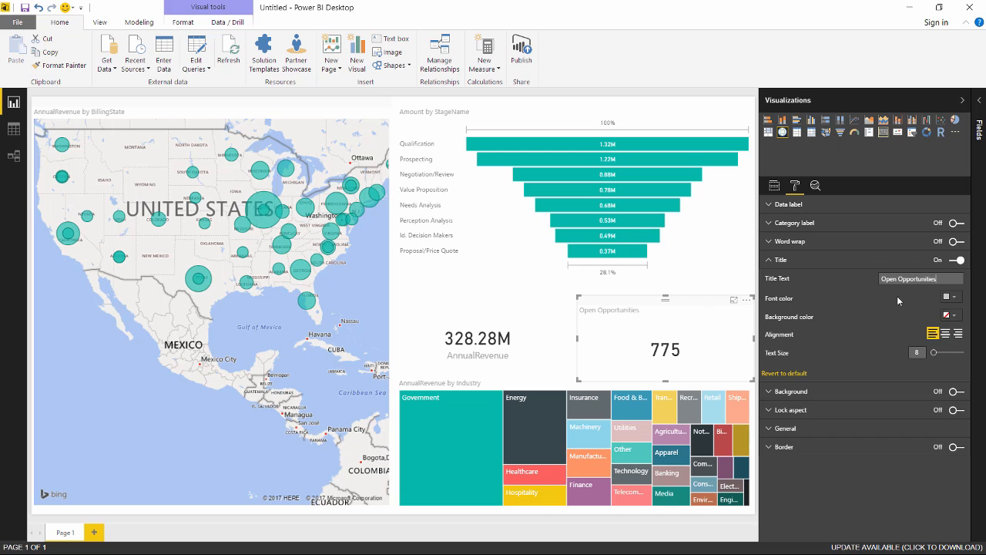
pyautogui.click(947, 338)
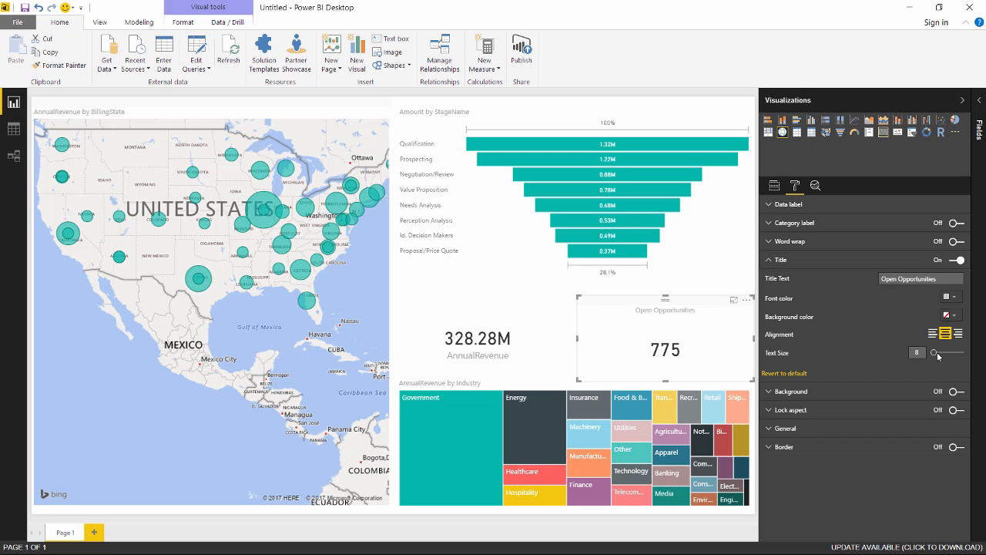
pyautogui.moveTo(938, 357); pyautogui.dragTo(944, 359)
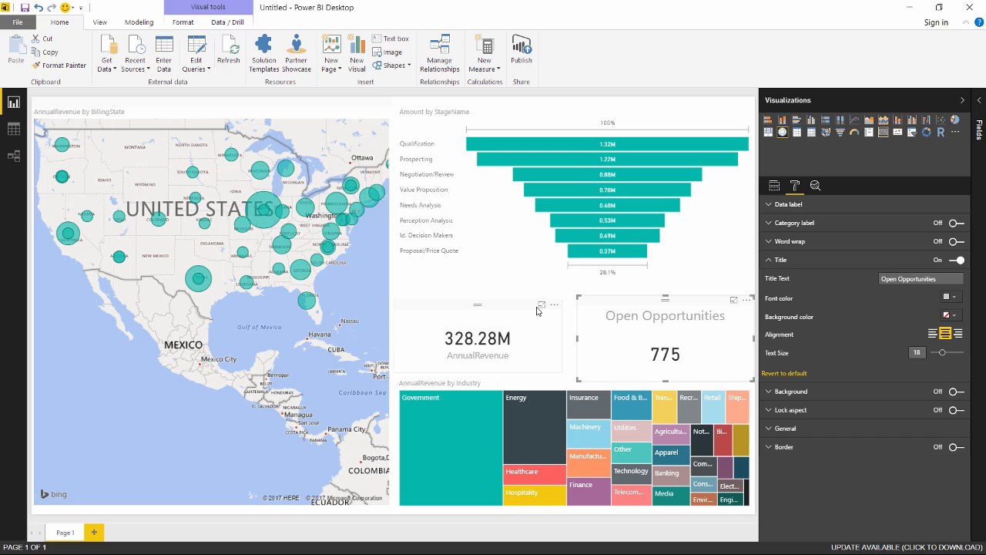
# Try a dark red background colour on the Open Opportunities card's title
pyautogui.click(814, 189)
pyautogui.click(798, 192)
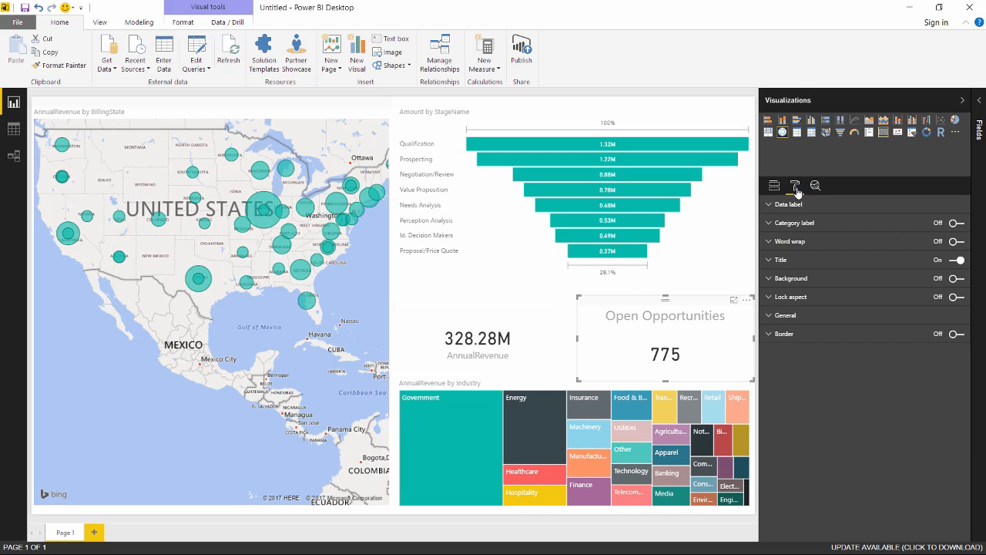
pyautogui.click(773, 260)
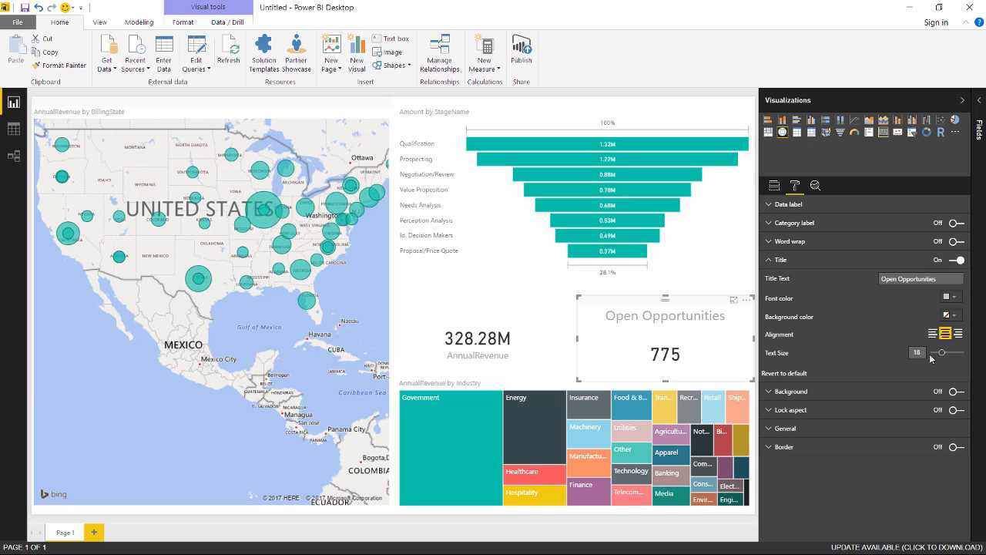
pyautogui.click(953, 317)
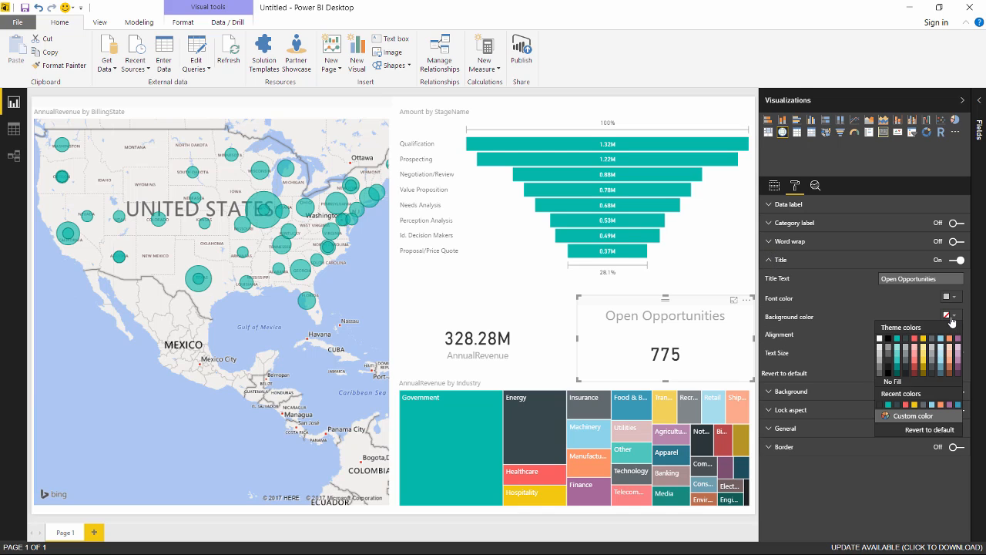
pyautogui.click(914, 373)
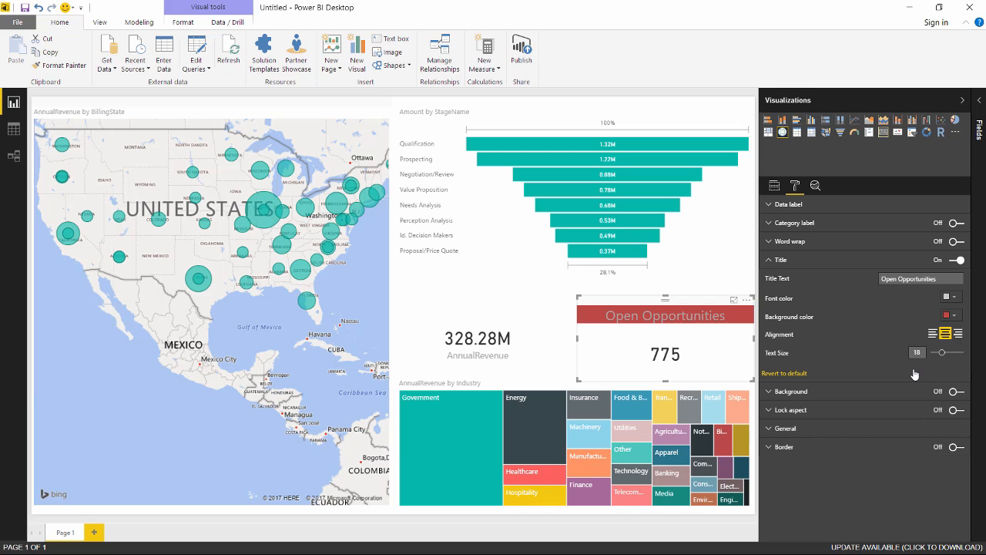
# Set the Open Opportunities title's background to white and its font colour to dark teal, and collapse the Visualizations pane
pyautogui.click(954, 315)
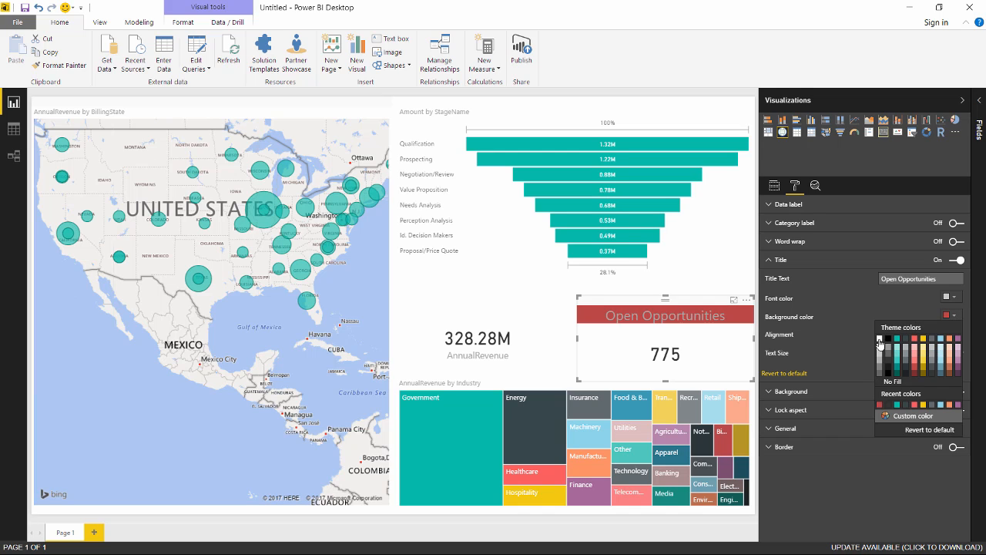
pyautogui.click(880, 339)
pyautogui.click(955, 299)
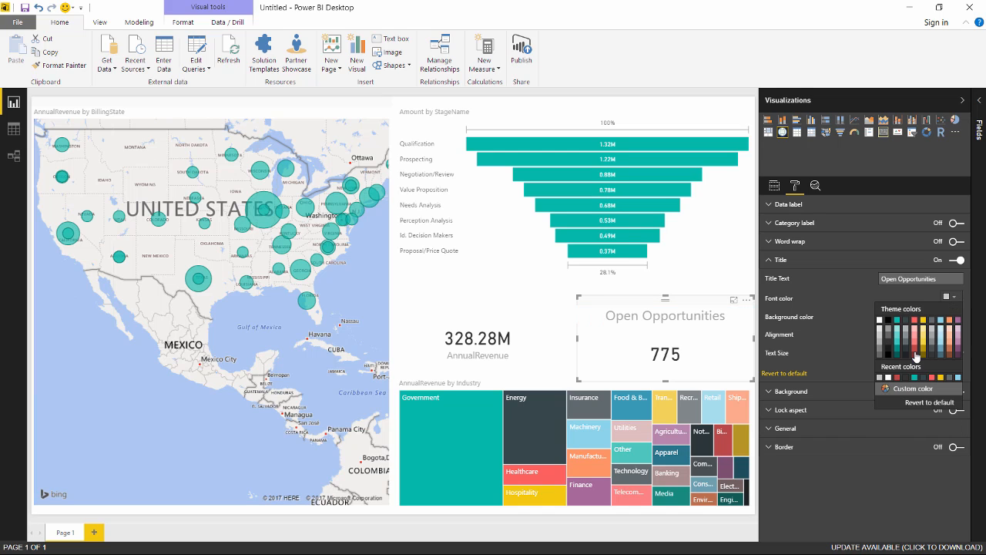
pyautogui.click(899, 356)
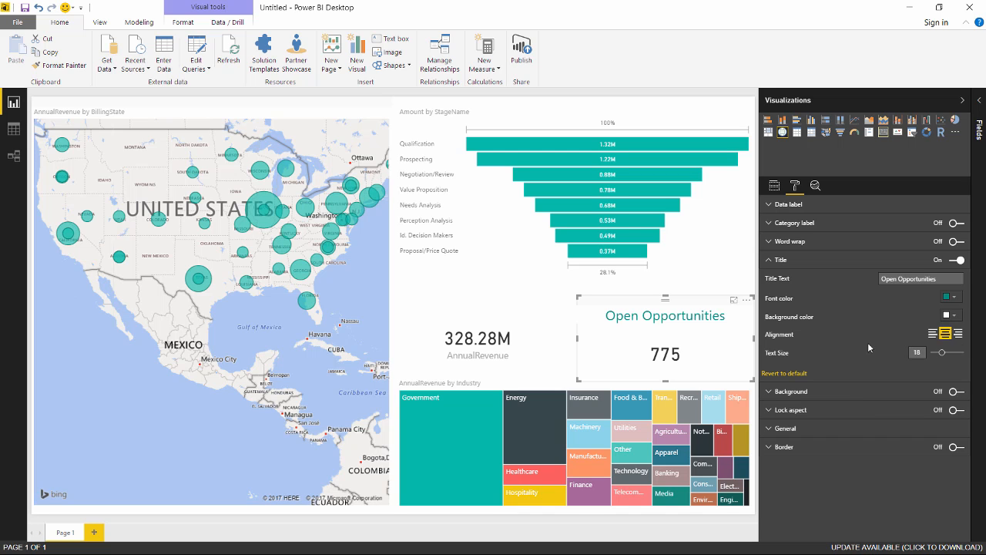
pyautogui.click(744, 229)
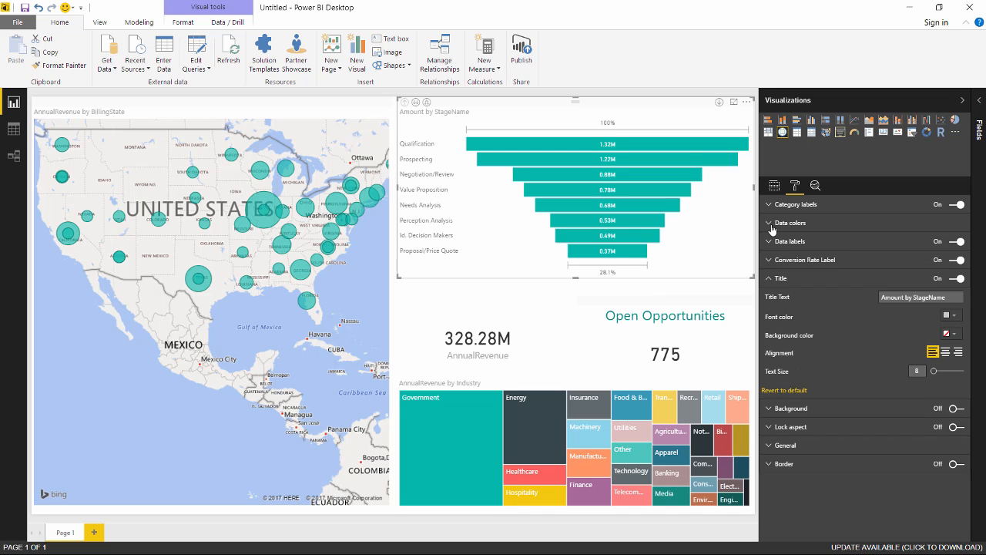
pyautogui.click(962, 100)
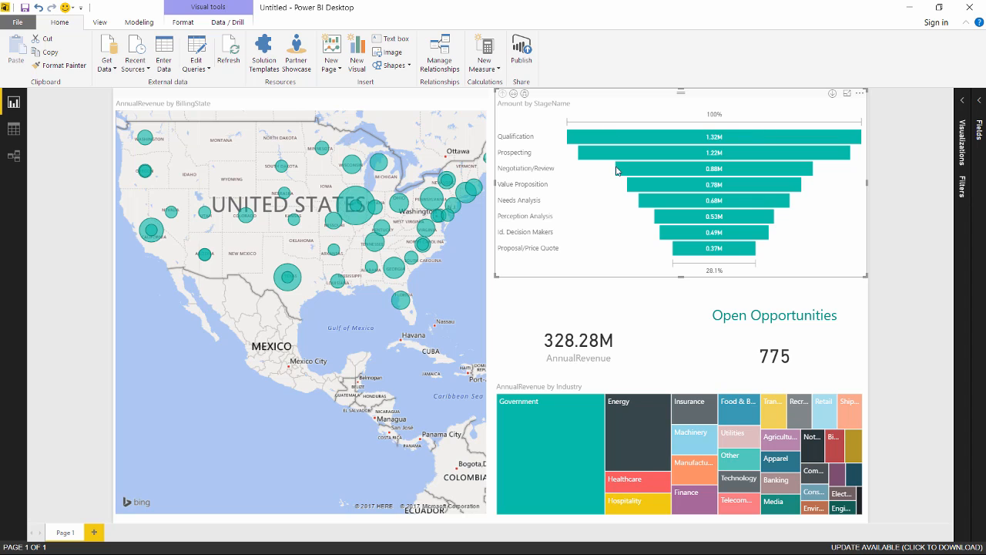
pyautogui.click(19, 24)
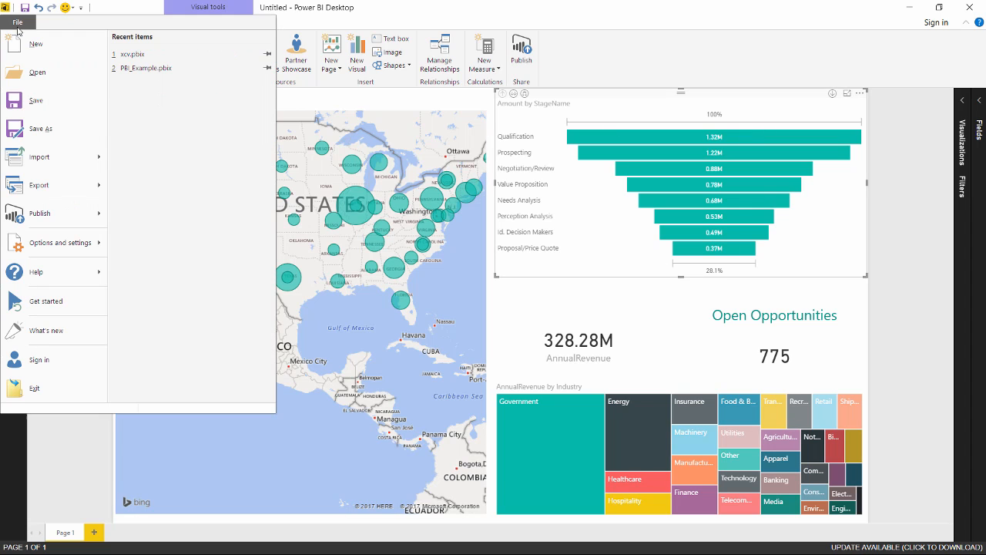
pyautogui.click(40, 129)
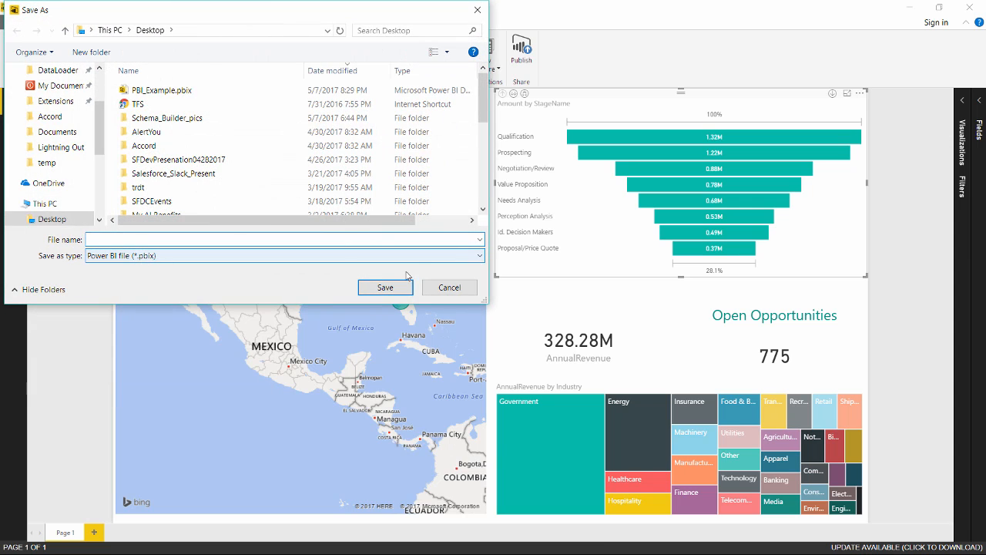
pyautogui.click(449, 287)
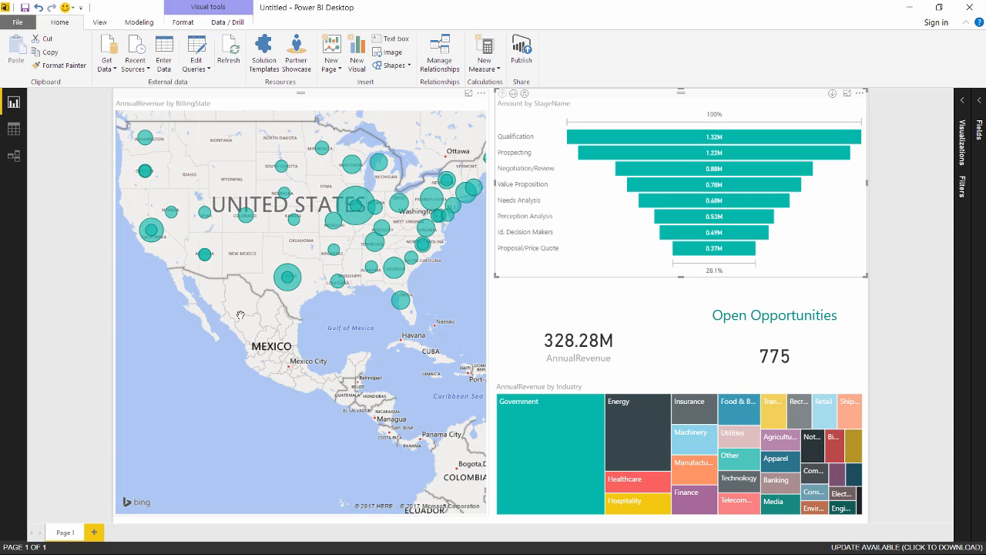
# Select the Texas bubble, the largest Midwest bubble and the Georgia bubble on the map to examine the highlighted funnel, cards and treemap
pyautogui.click(284, 287)
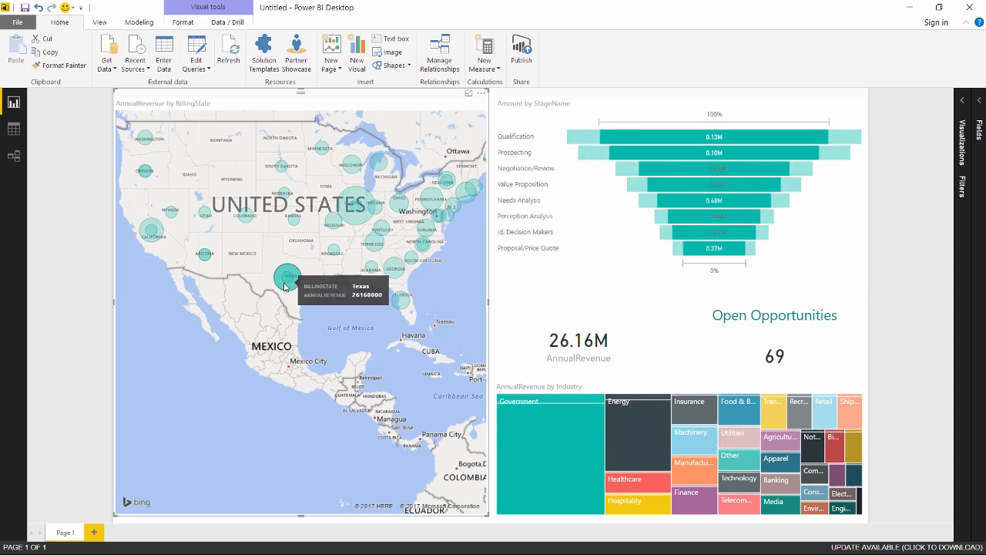
pyautogui.click(350, 225)
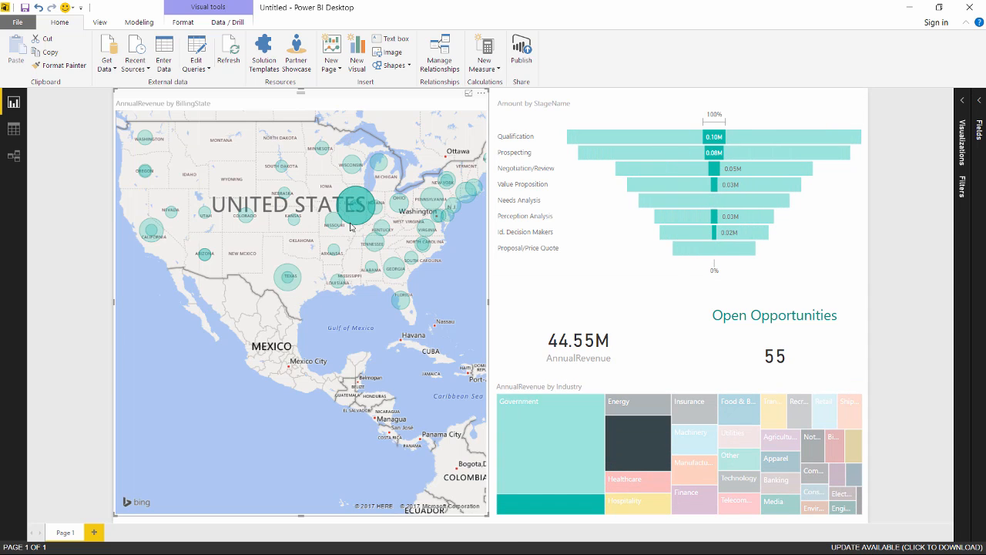
pyautogui.click(395, 266)
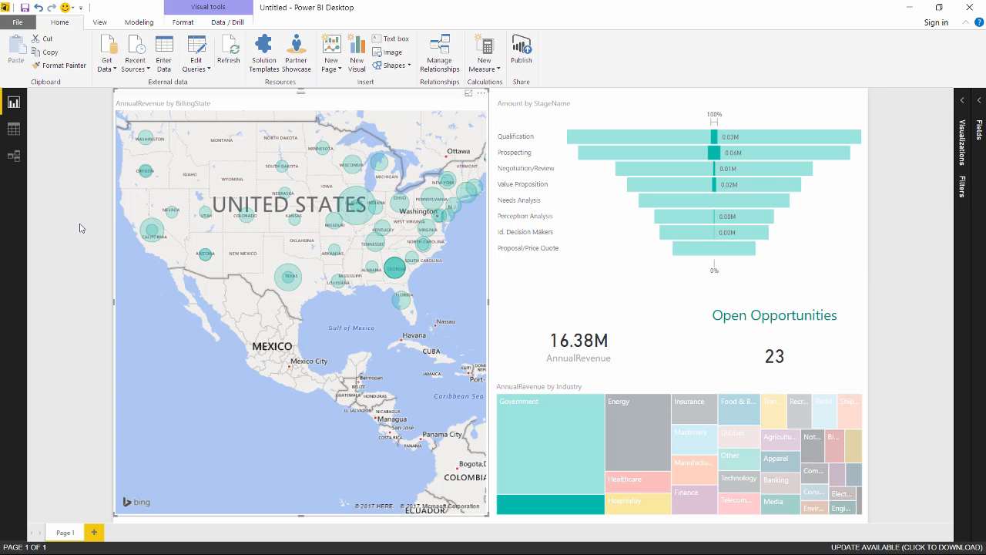
# View the Account table's data and select its BillingCountry column
pyautogui.click(14, 130)
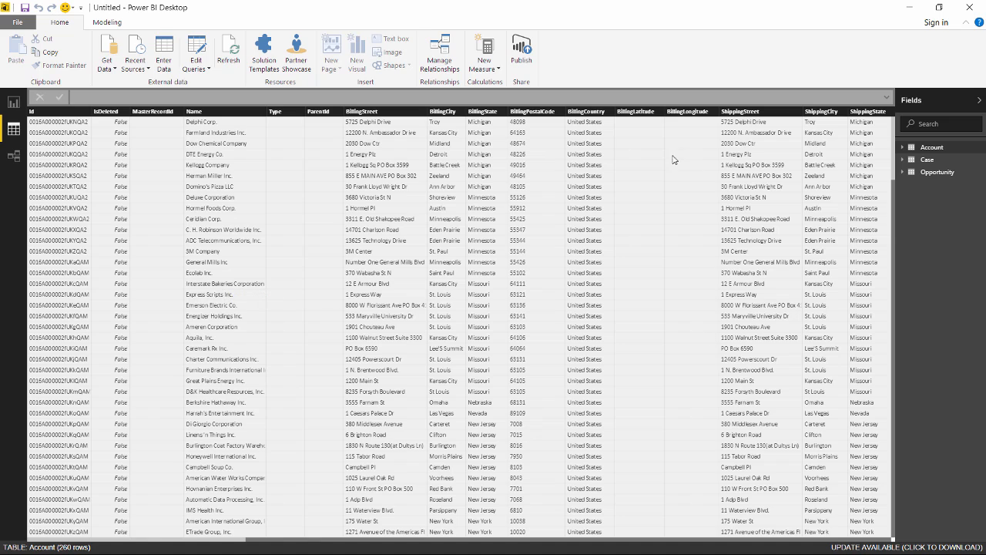
pyautogui.click(588, 150)
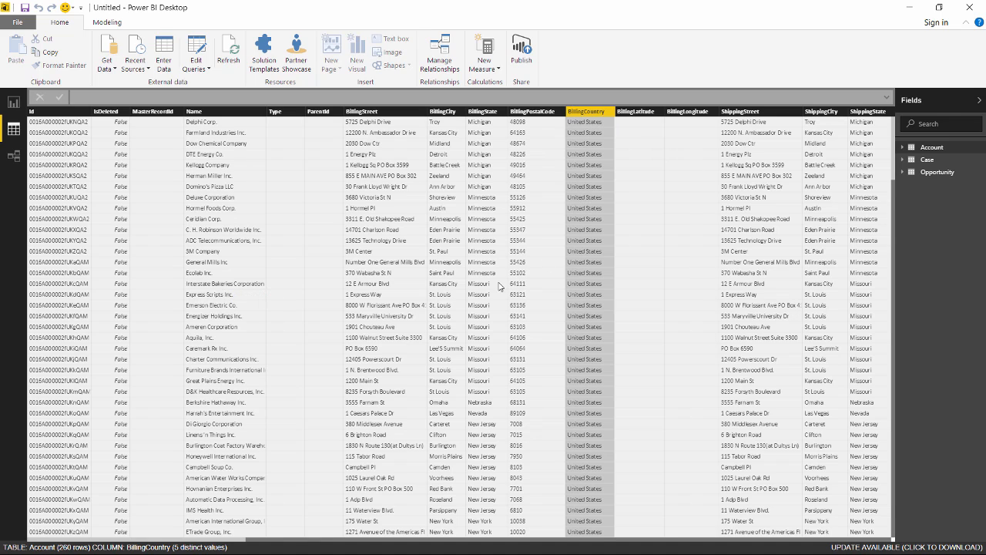
# Arrange the Opportunity, Account and Case tables side by side in the relationships diagram
pyautogui.click(14, 156)
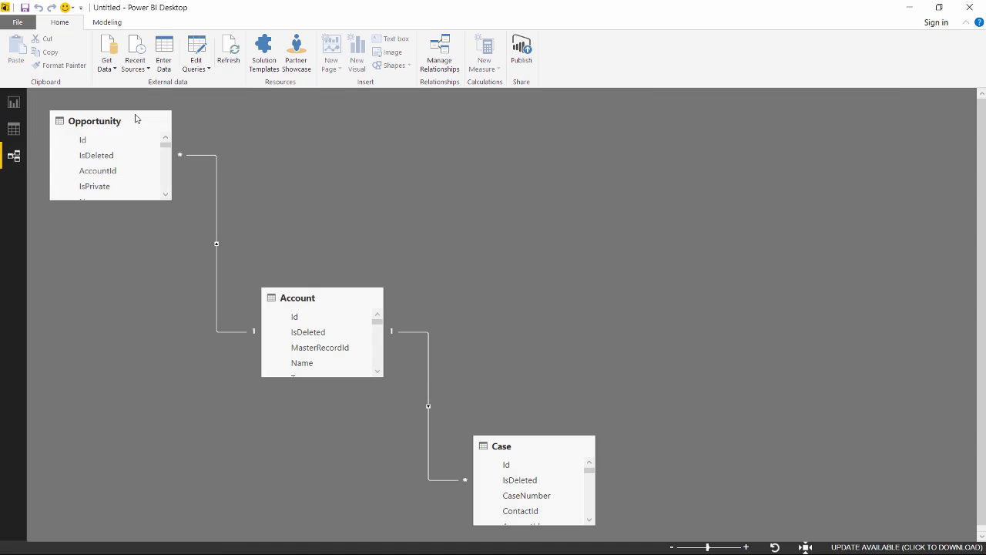
pyautogui.moveTo(353, 296); pyautogui.dragTo(419, 163)
pyautogui.click(551, 441)
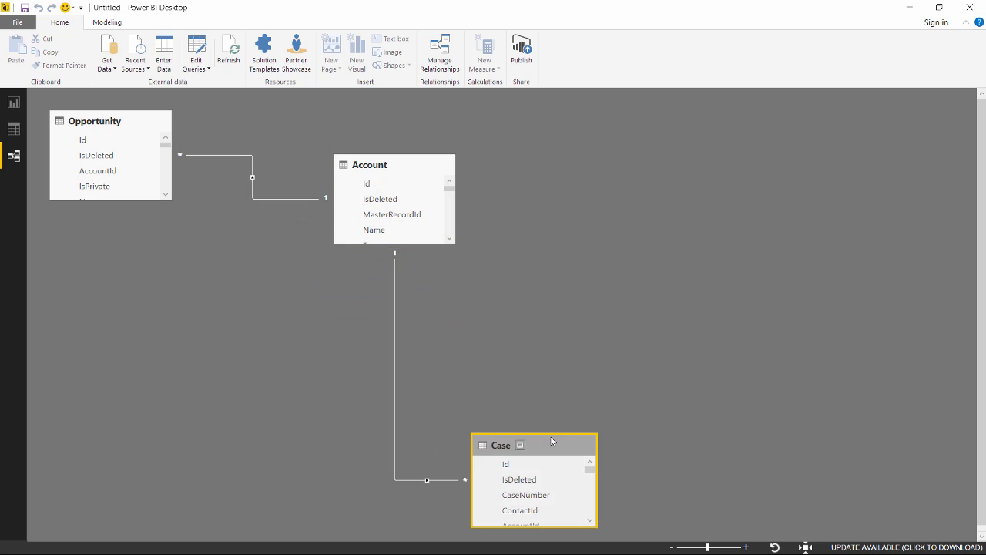
pyautogui.moveTo(551, 440); pyautogui.dragTo(640, 165)
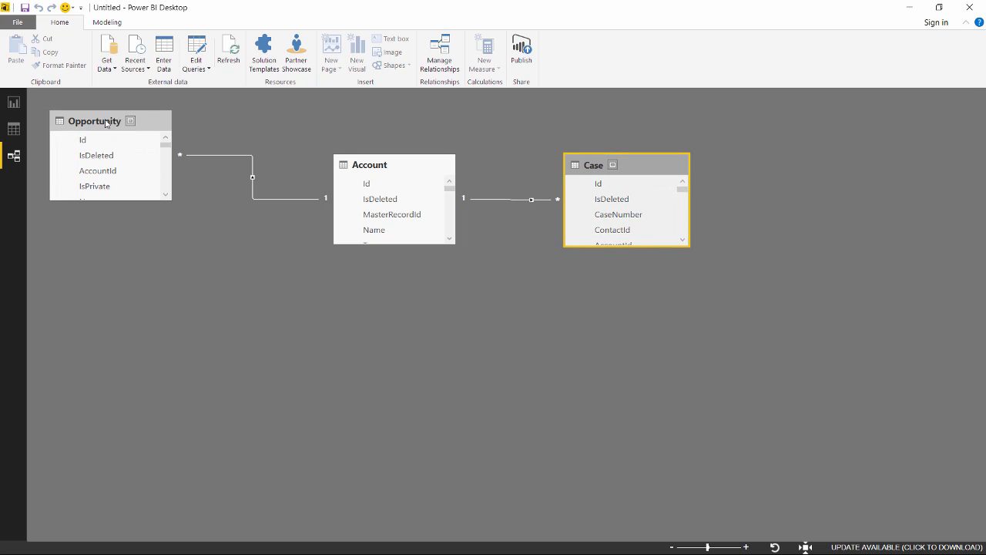
pyautogui.moveTo(105, 124); pyautogui.dragTo(130, 150)
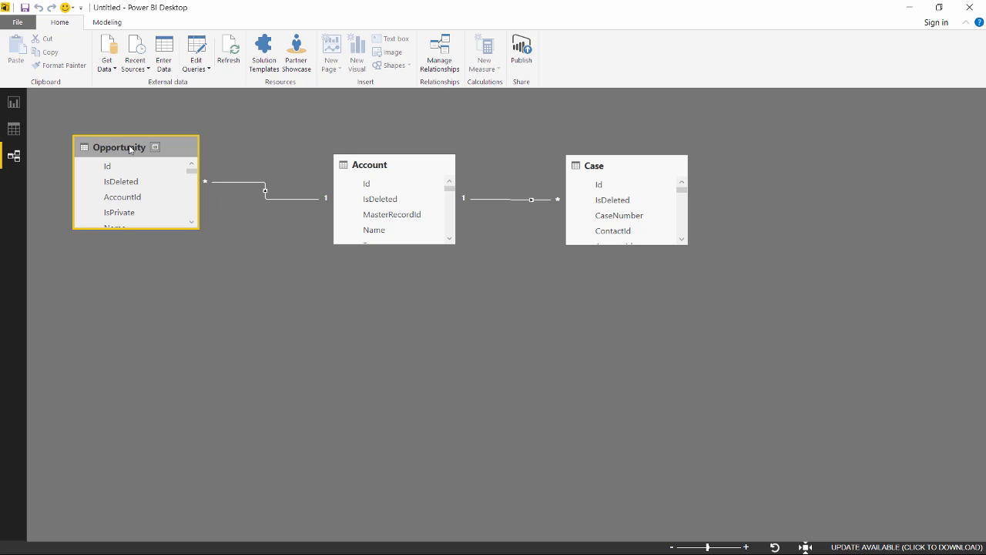
# Examine the settings of the relationship between Opportunity and Account, close them without changes and return to the report page
pyautogui.click(267, 194)
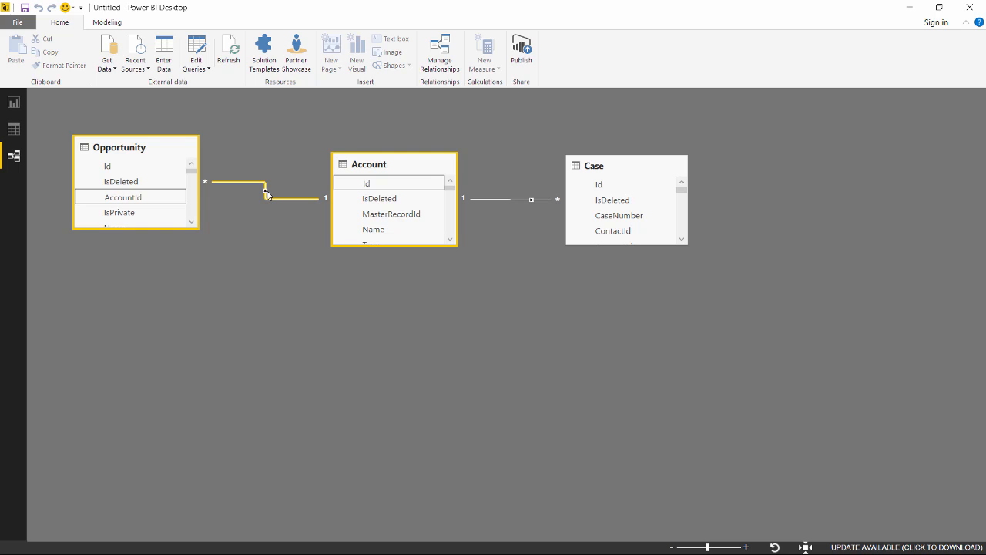
pyautogui.doubleClick(266, 195)
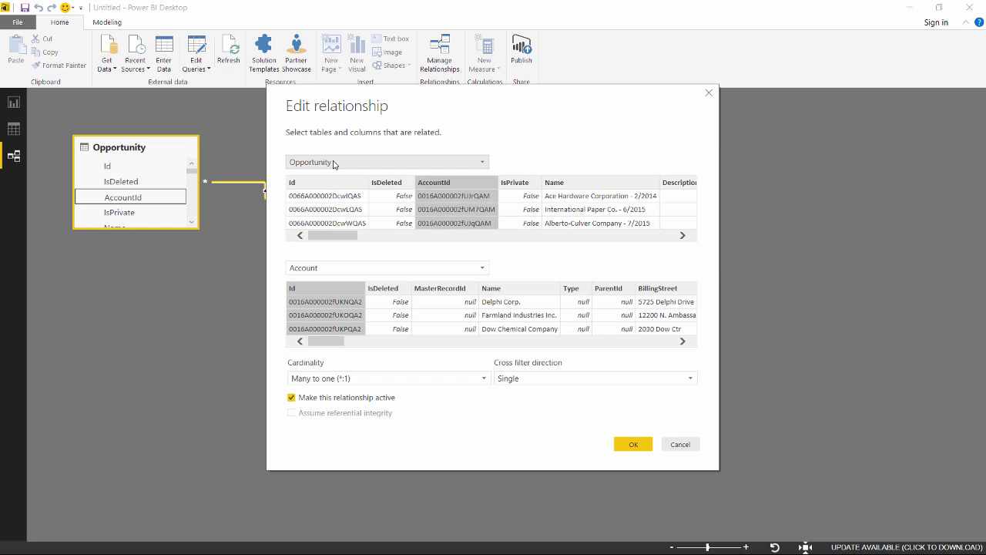
pyautogui.click(694, 445)
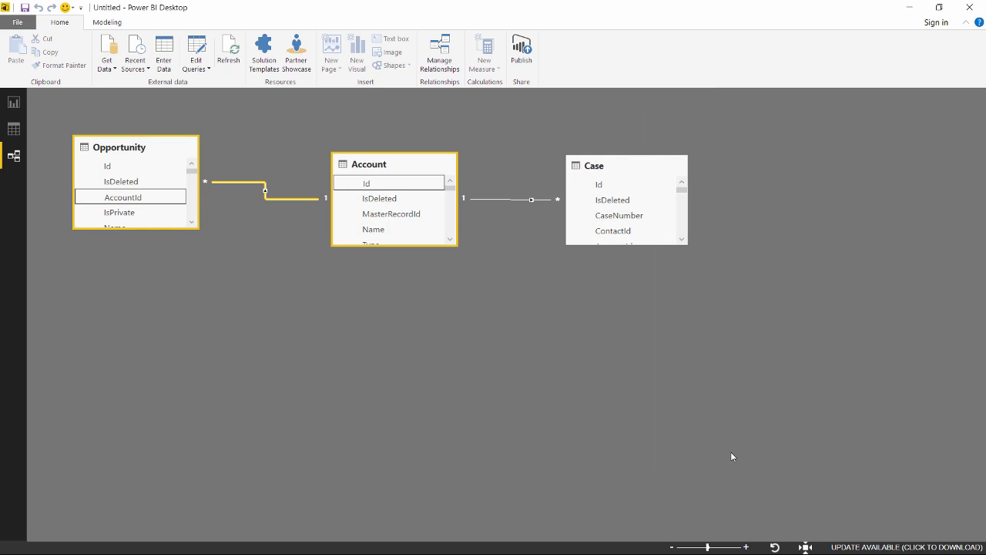
pyautogui.click(13, 106)
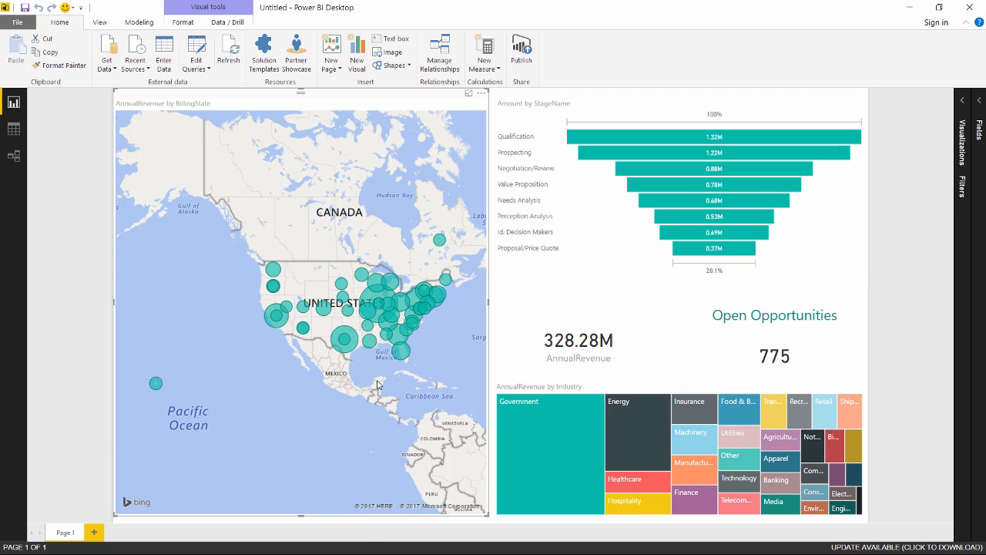
# Switch to the Power BI website in Chrome, sign in and open My Workspace
pyautogui.click(910, 7)
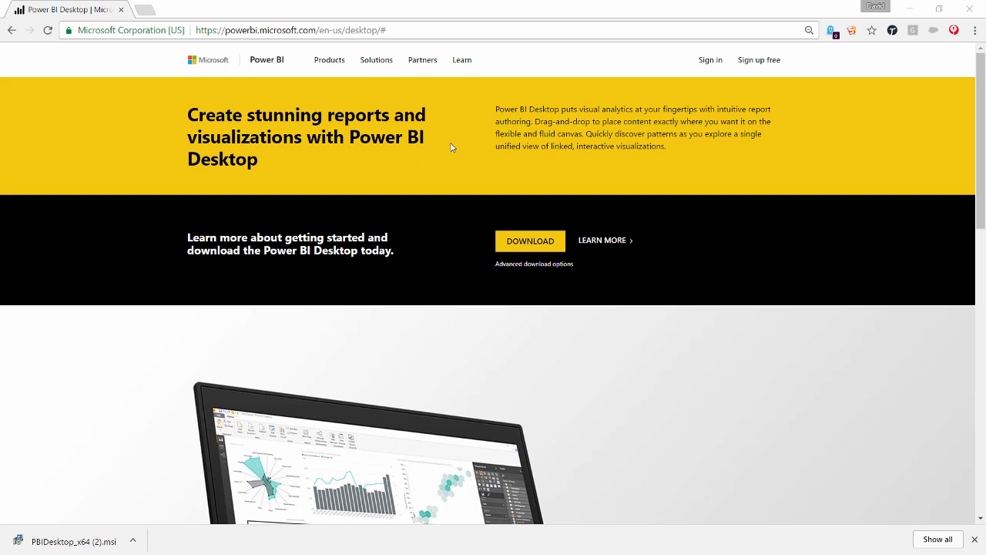
pyautogui.click(707, 61)
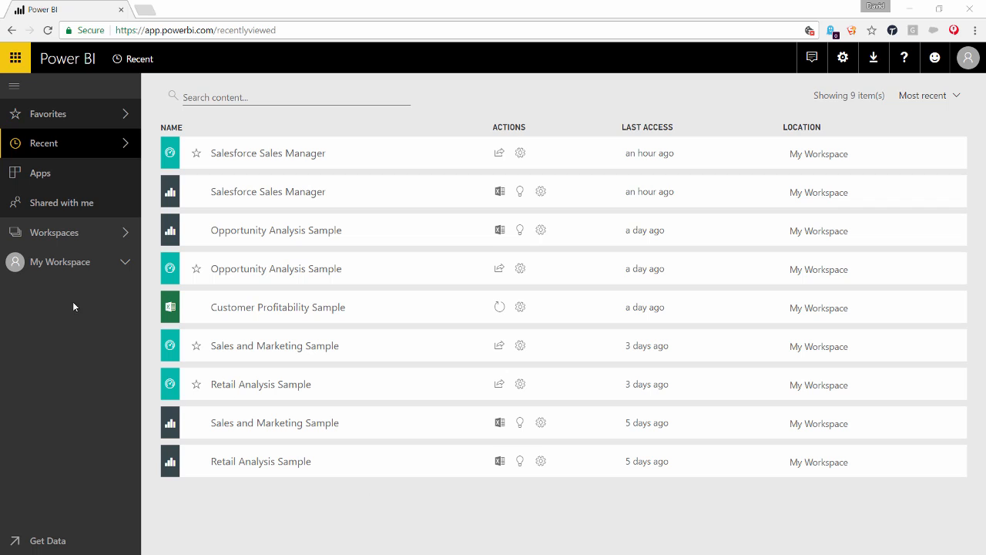
pyautogui.click(14, 86)
pyautogui.click(16, 86)
pyautogui.click(80, 261)
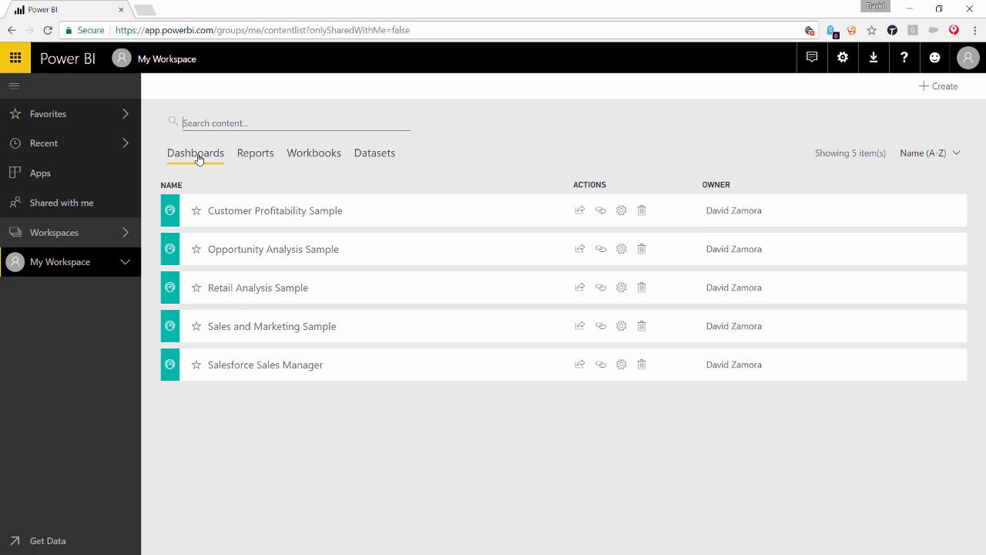
# Review the workspace's reports, workbooks and datasets, and return to its dashboards
pyautogui.click(248, 157)
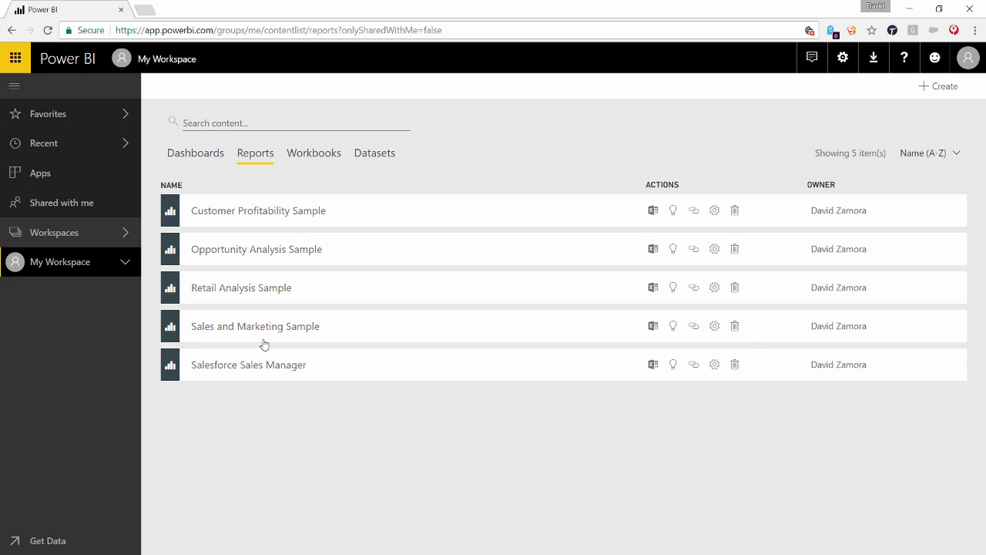
pyautogui.click(306, 154)
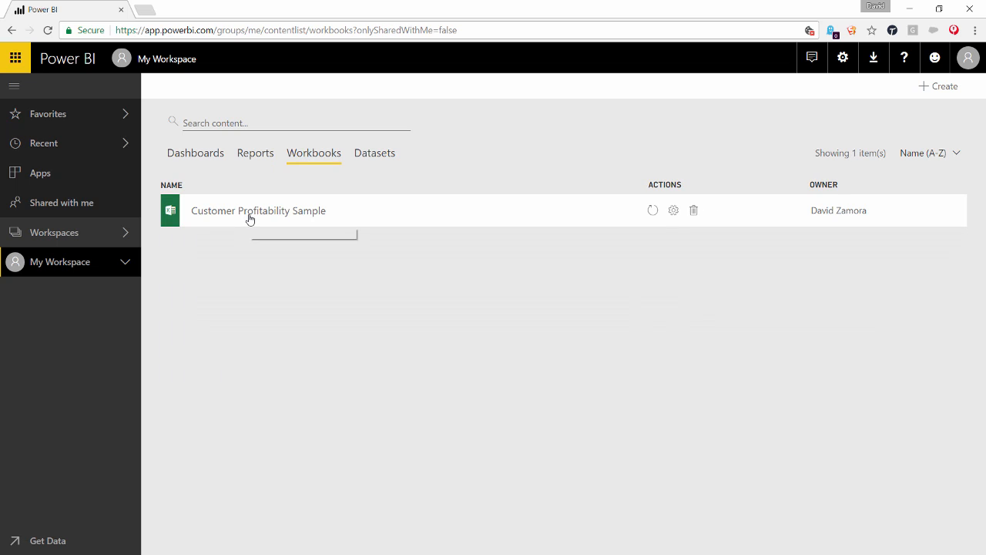
pyautogui.click(370, 158)
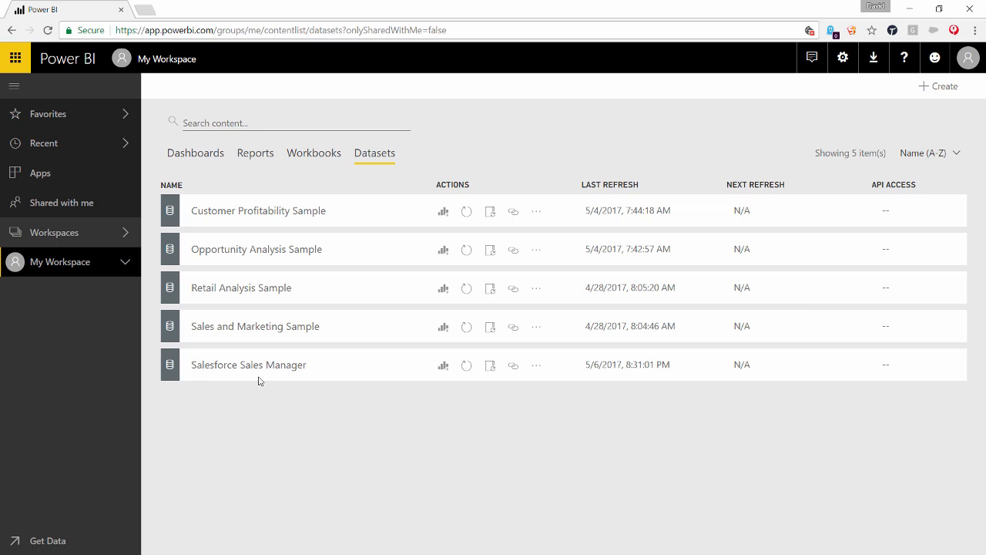
pyautogui.click(199, 159)
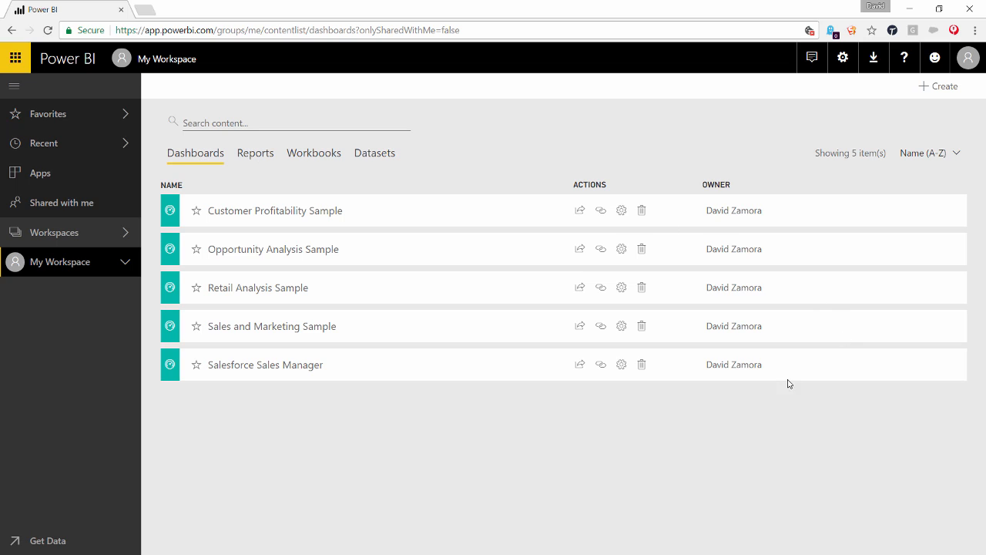
# Open the report behind the Salesforce Sales Manager dashboard's Sales Pipeline tile and highlight the Prospecting stage in its funnel
pyautogui.click(291, 373)
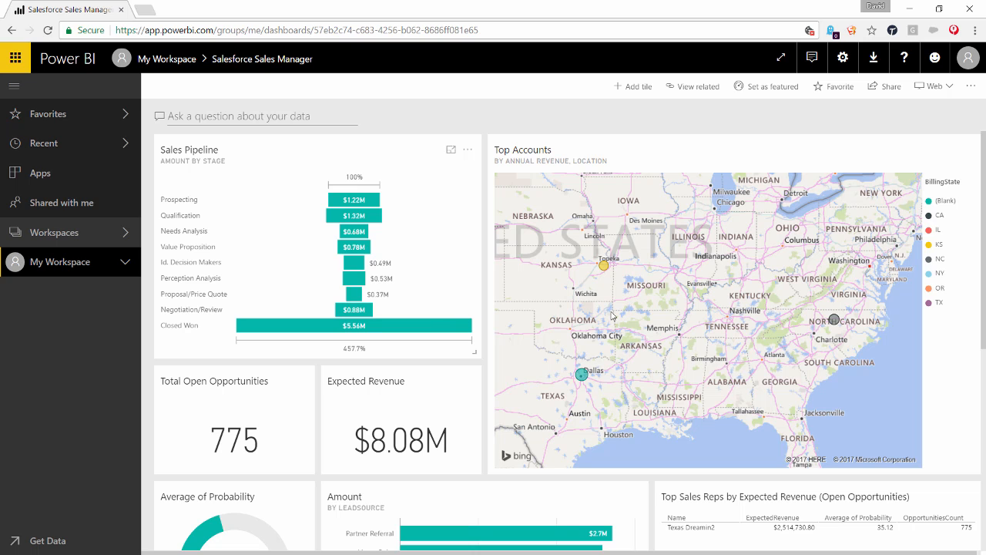
pyautogui.click(365, 200)
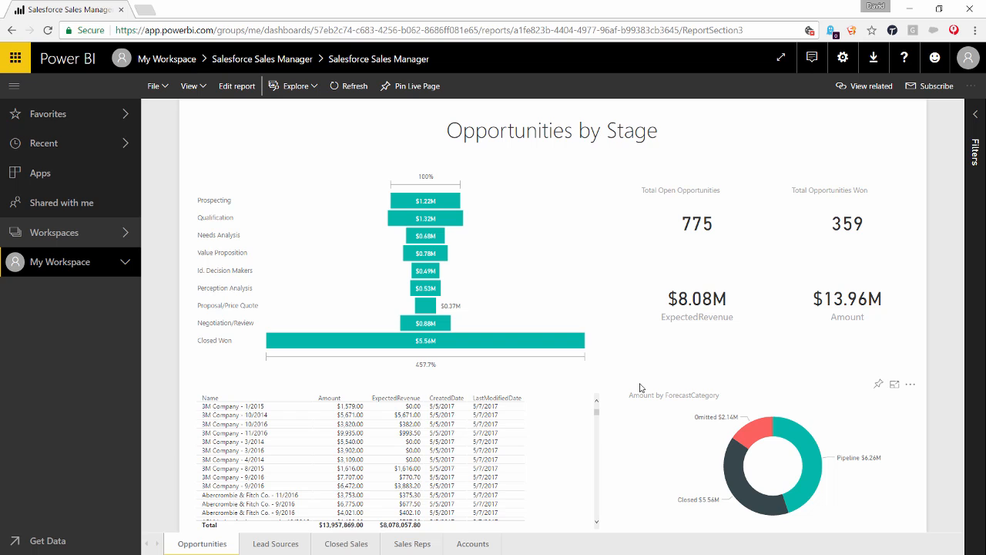
pyautogui.click(435, 204)
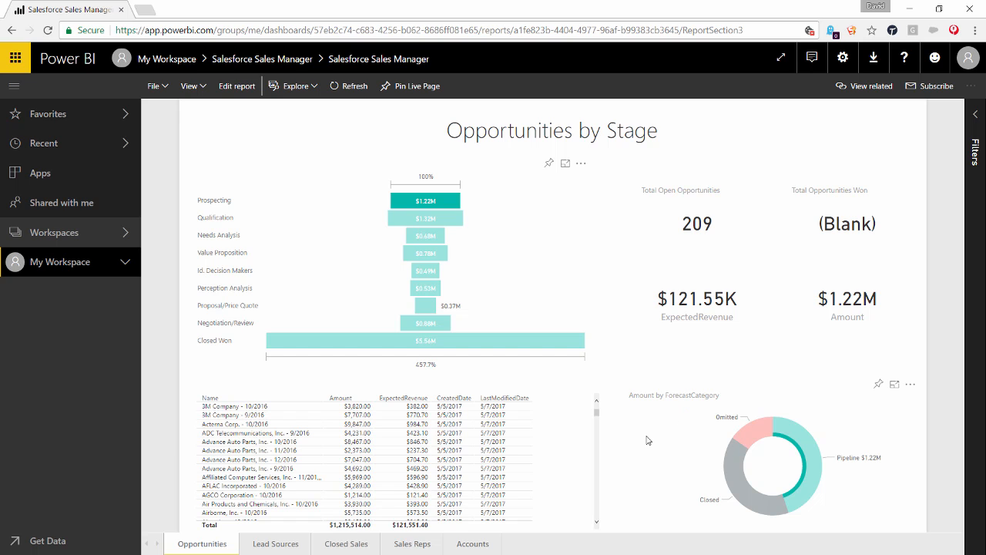
# Highlight further stages of the Opportunities by Stage funnel one after another, ending with Value Proposition
pyautogui.click(455, 218)
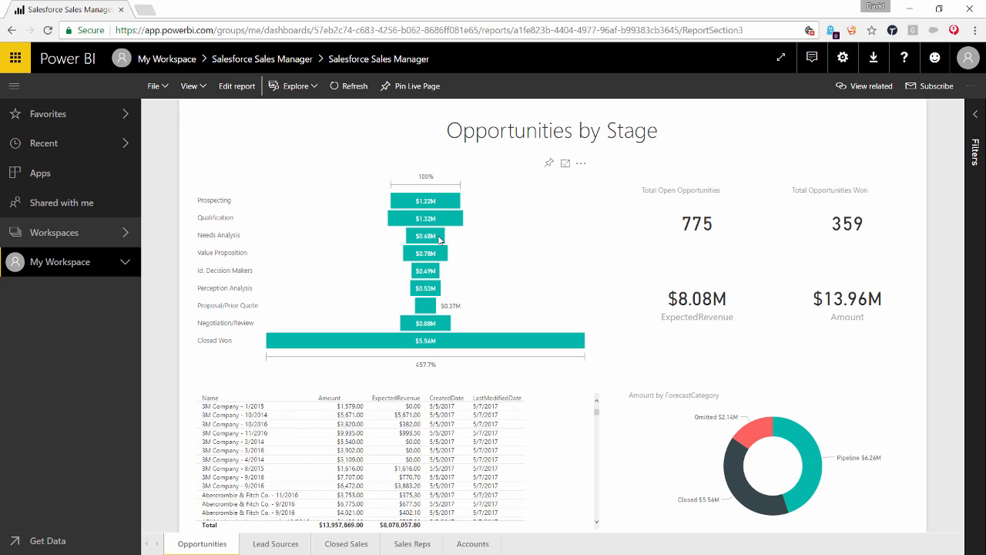
pyautogui.click(440, 241)
pyautogui.click(434, 257)
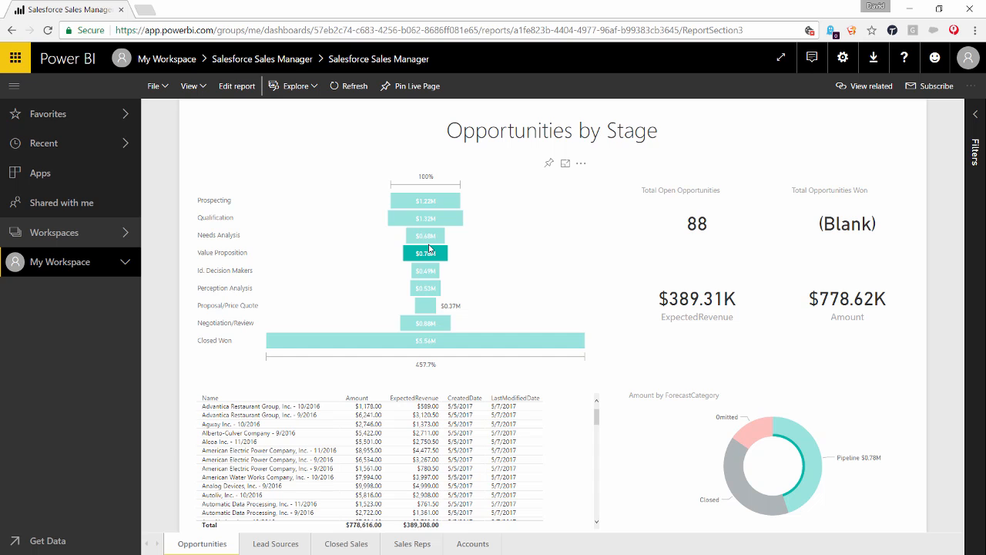
# On the Lead Sources page, highlight the lead sources one by one from Partner Referral down to Bahama Party
pyautogui.click(277, 545)
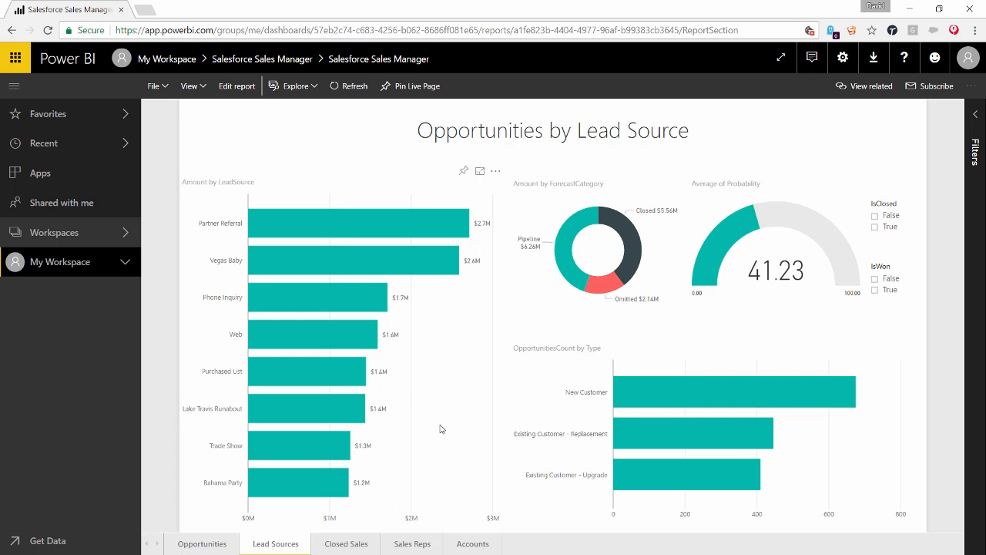
pyautogui.click(407, 236)
pyautogui.click(404, 262)
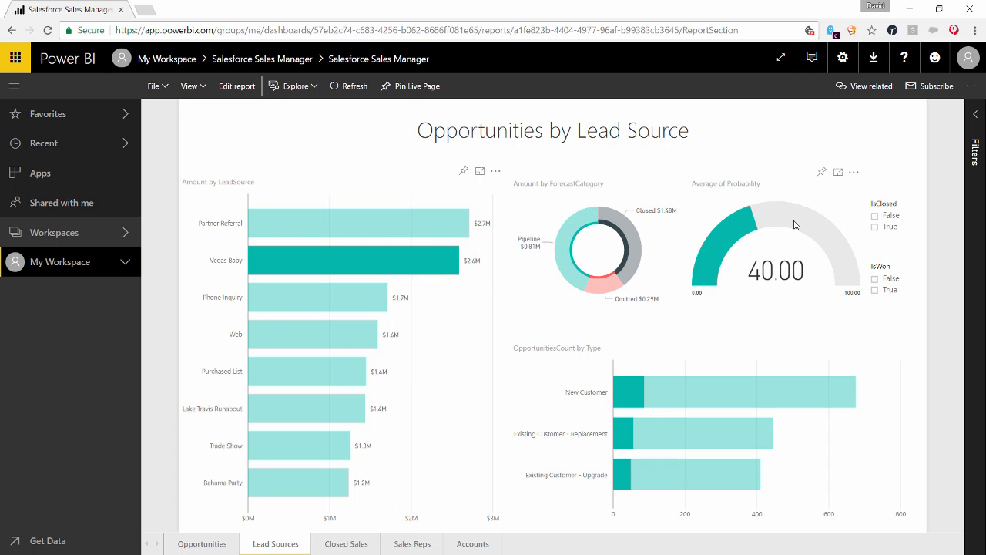
pyautogui.click(347, 308)
pyautogui.click(340, 339)
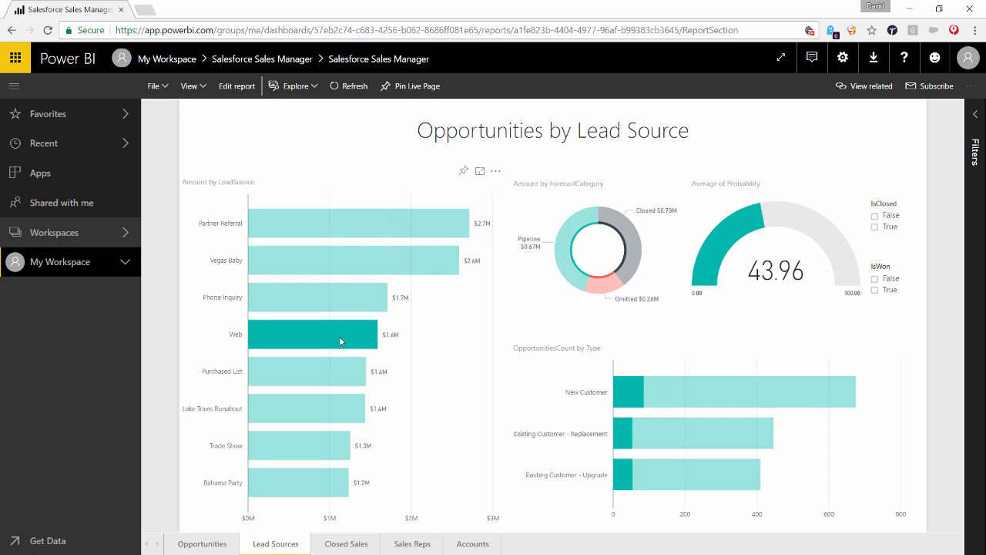
pyautogui.click(330, 368)
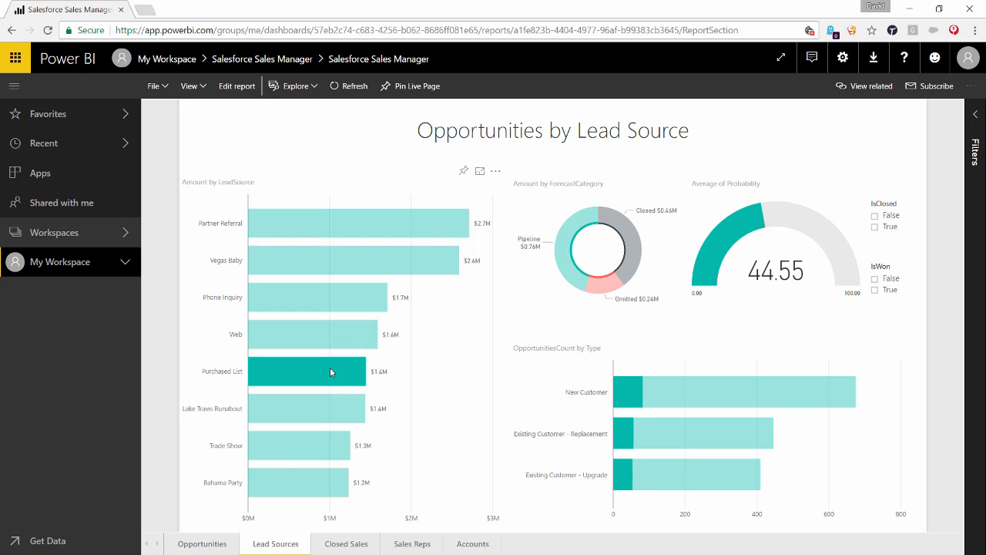
pyautogui.click(334, 409)
pyautogui.click(338, 455)
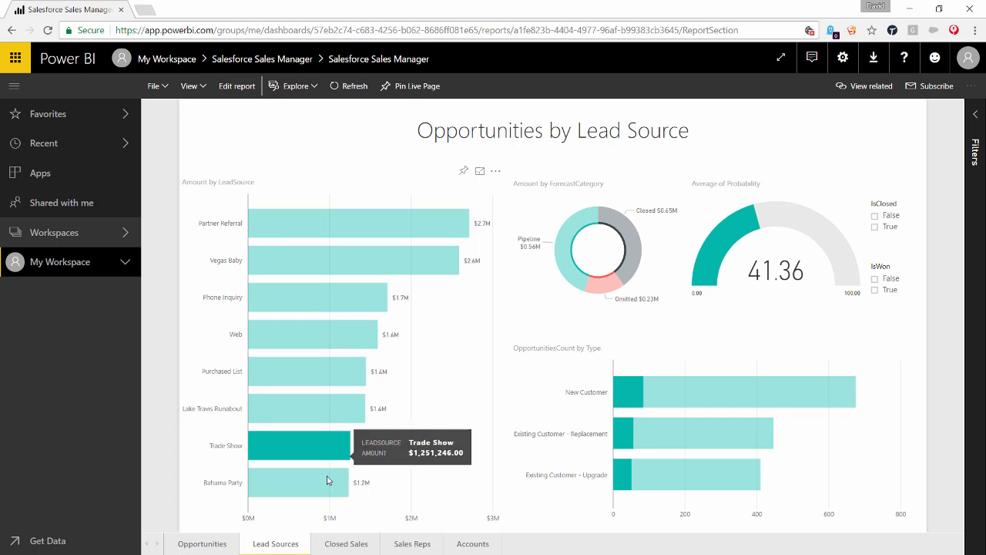
pyautogui.click(327, 480)
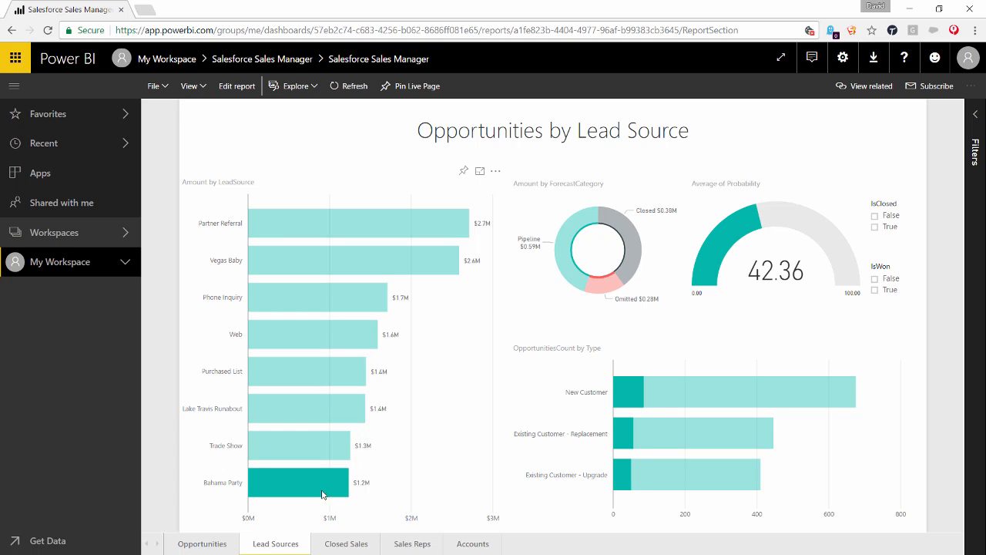
# On the Closed Sales page, highlight April and compare the Lost and Won results, ending with the Result filter cleared
pyautogui.click(346, 543)
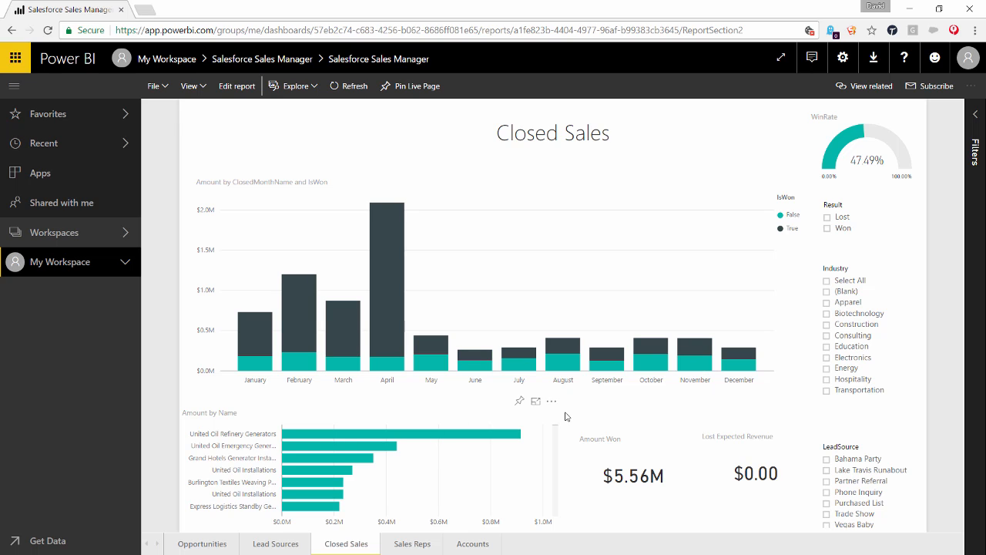
pyautogui.click(386, 217)
pyautogui.click(828, 219)
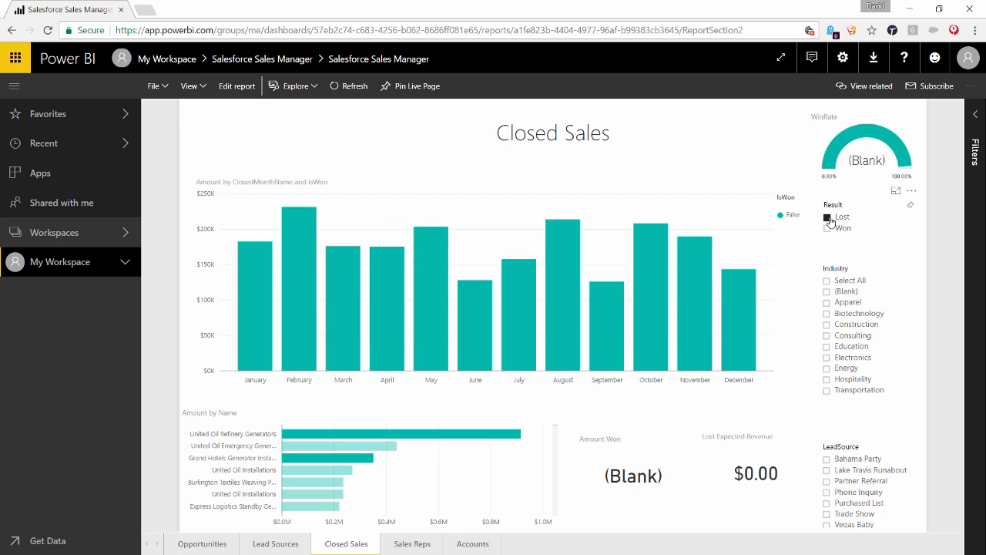
pyautogui.click(828, 229)
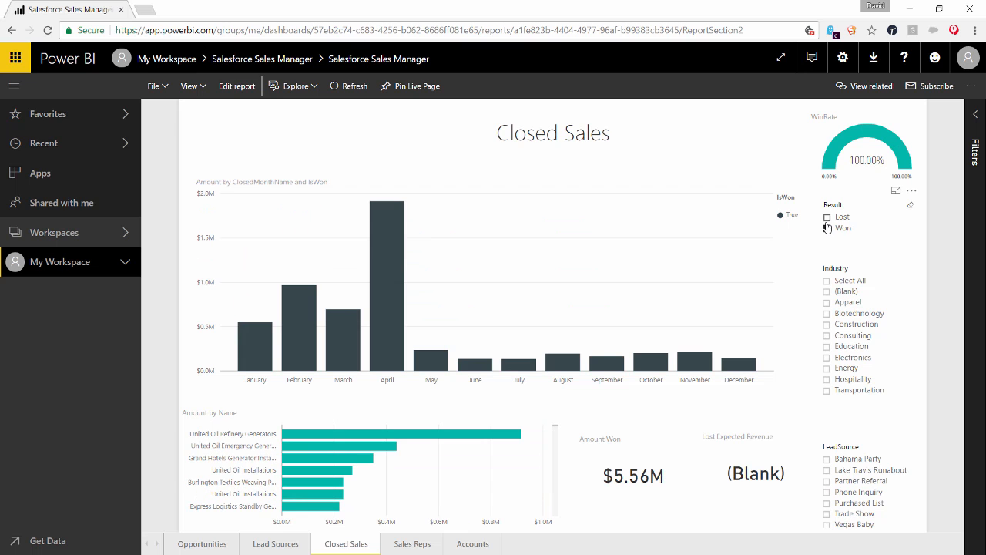
pyautogui.click(828, 217)
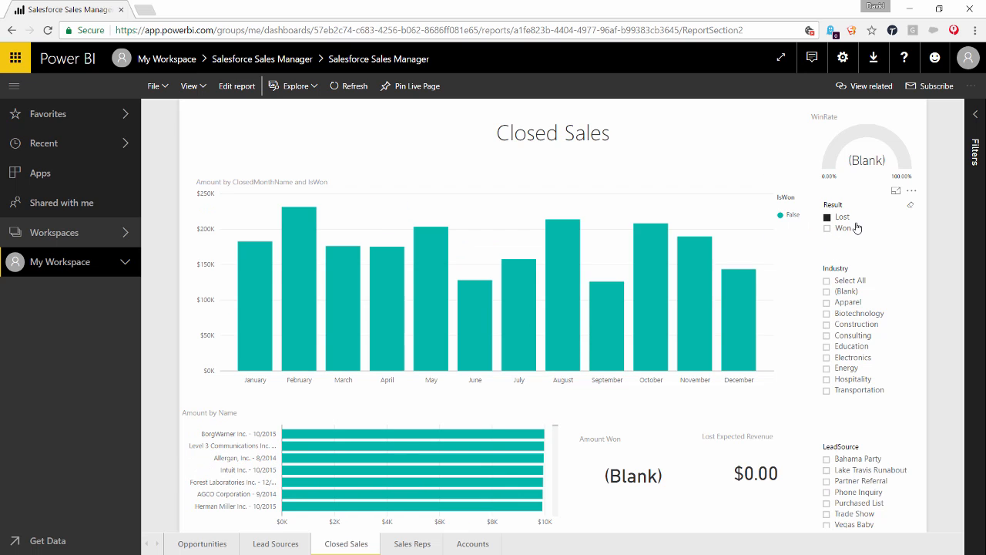
pyautogui.click(829, 228)
pyautogui.click(828, 228)
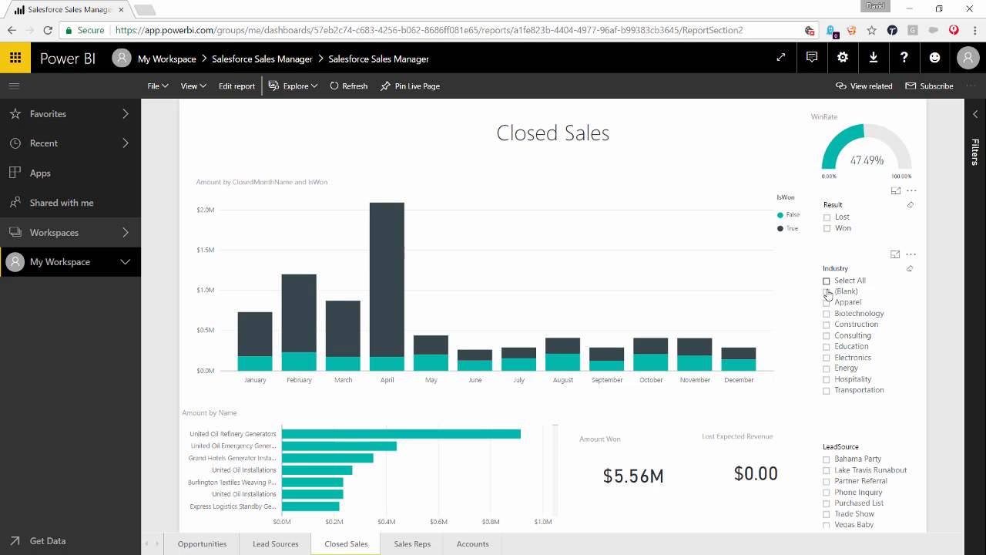
# Filter the closed sales by the Apparel, Construction and Electronics industries in turn, clearing each filter again
pyautogui.click(827, 302)
pyautogui.click(827, 303)
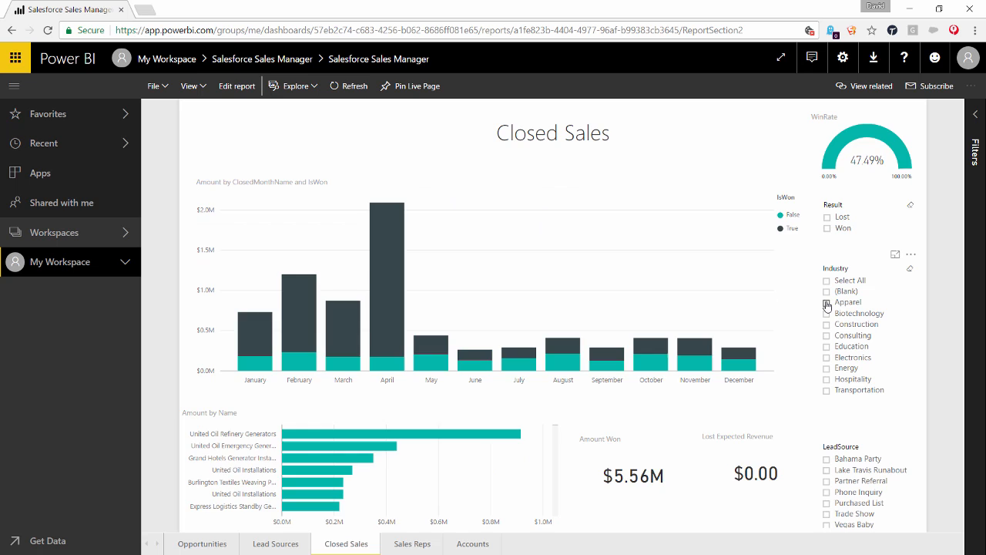
pyautogui.click(827, 325)
pyautogui.click(827, 324)
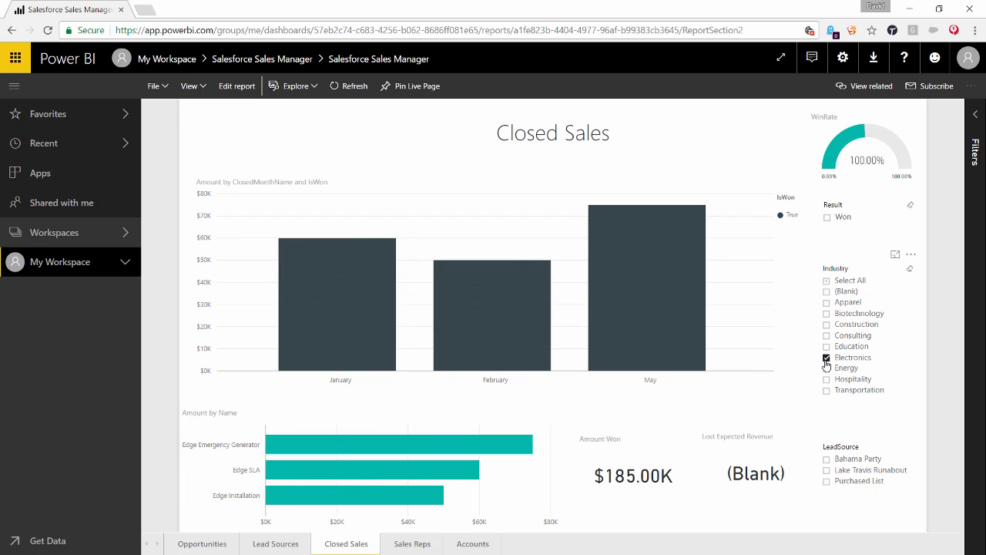
pyautogui.click(827, 358)
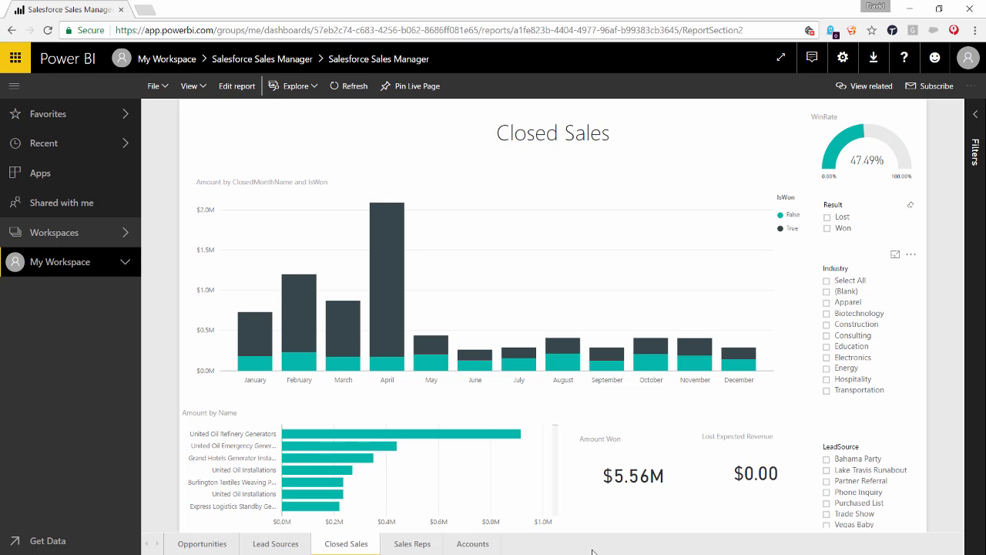
# View the Sales Reps page and display the Accounts page with the Fit to width option
pyautogui.click(409, 544)
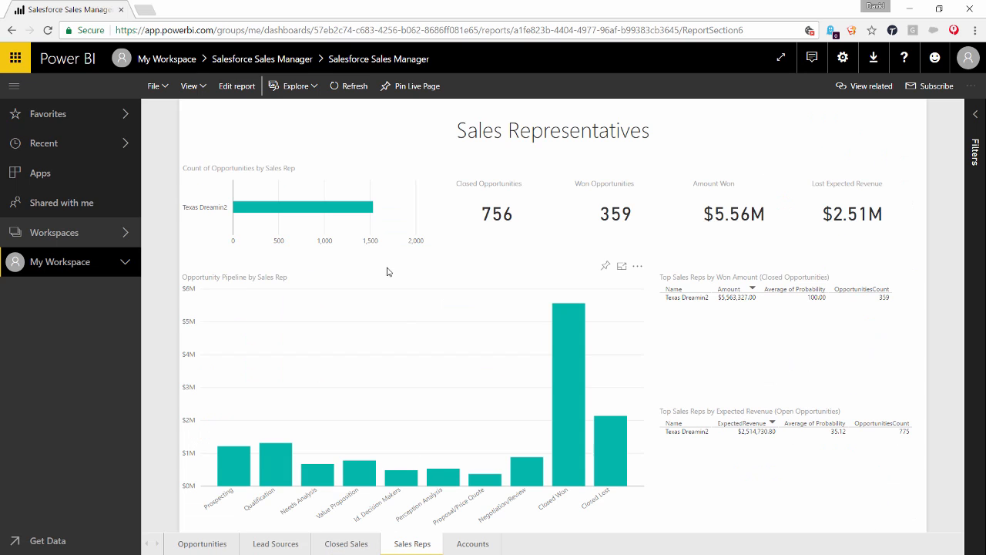
pyautogui.click(474, 547)
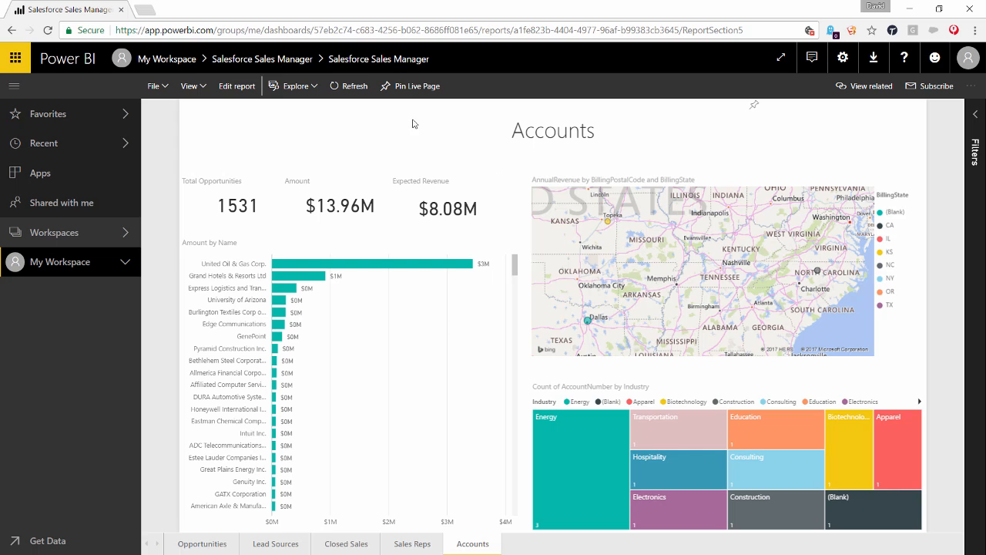
pyautogui.click(317, 89)
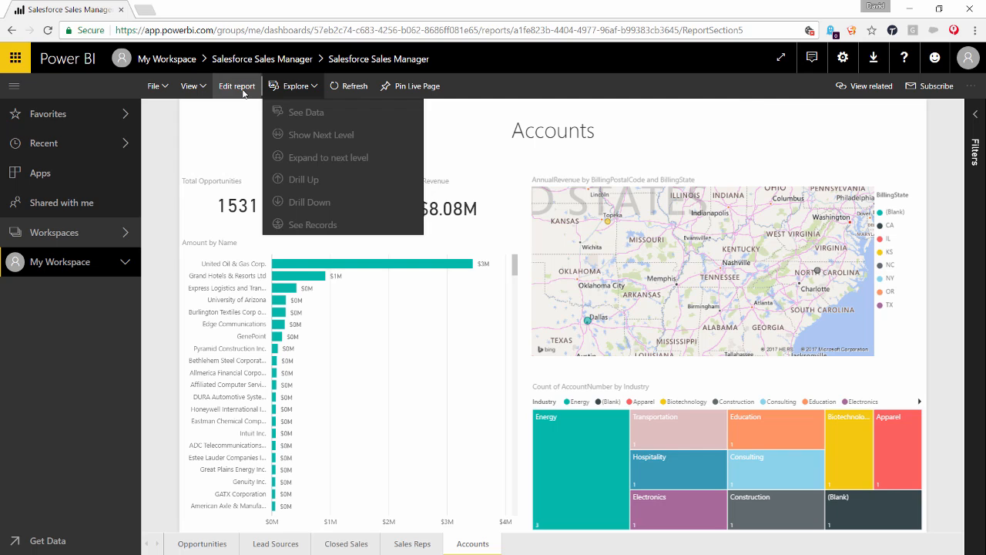
pyautogui.click(189, 87)
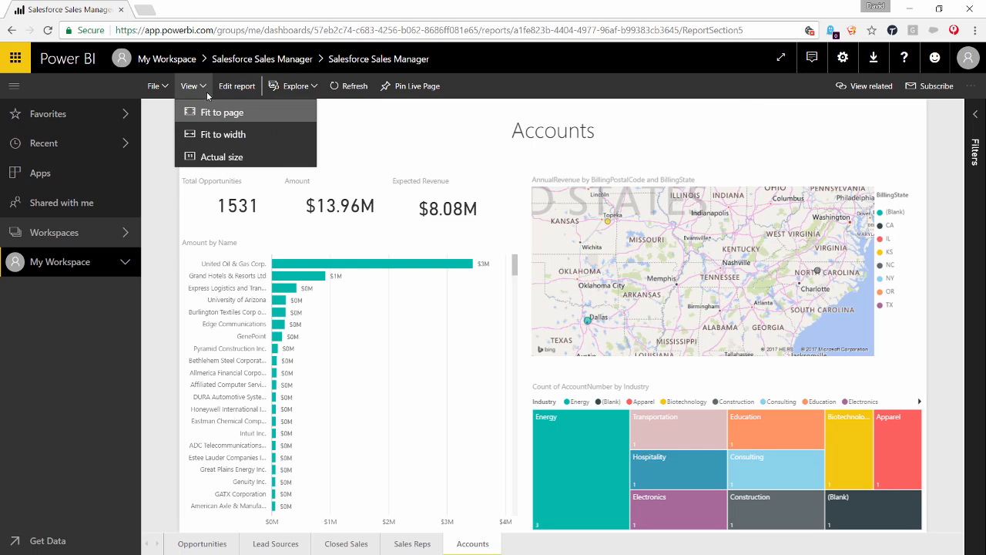
pyautogui.click(238, 134)
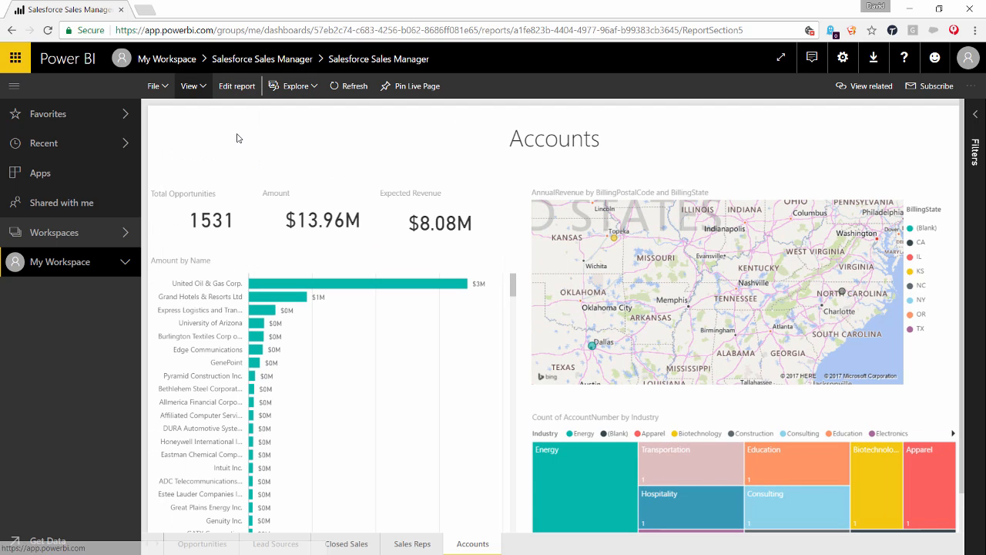
# Export the Salesforce Sales Manager report as a PowerPoint presentation
pyautogui.click(169, 87)
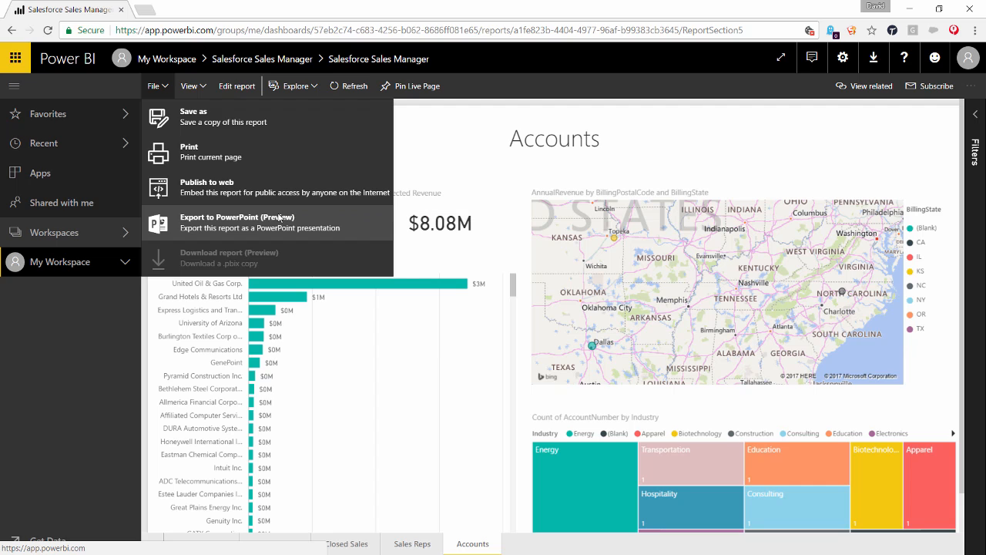
pyautogui.click(289, 222)
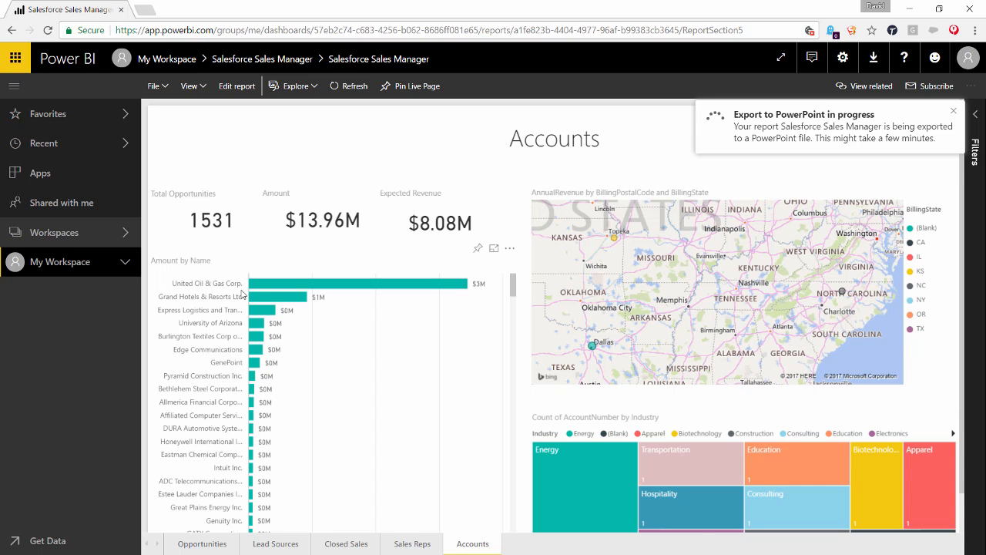
# Open the Opportunity Analysis Sample dashboard from My Workspace and dismiss the export notification
pyautogui.click(92, 270)
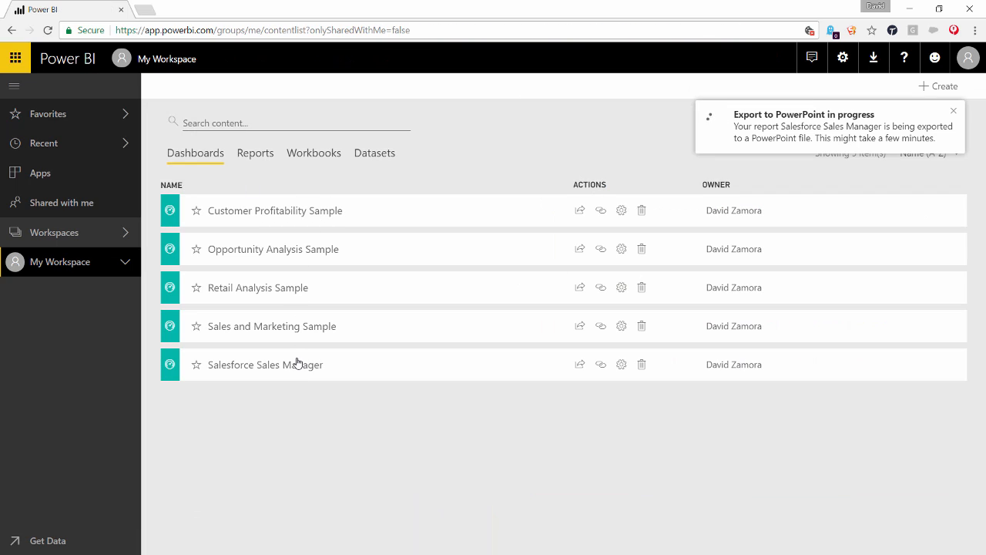
pyautogui.click(288, 255)
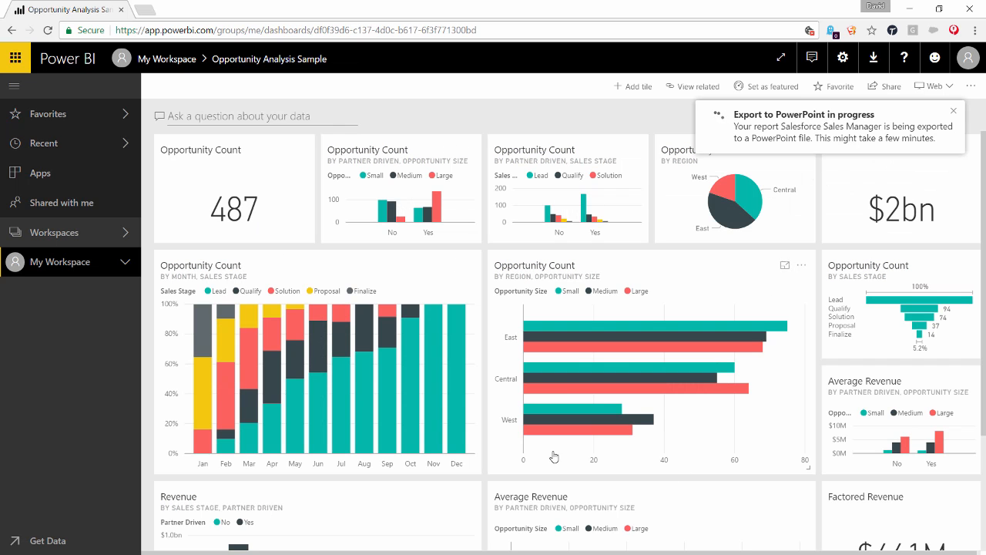
pyautogui.click(954, 111)
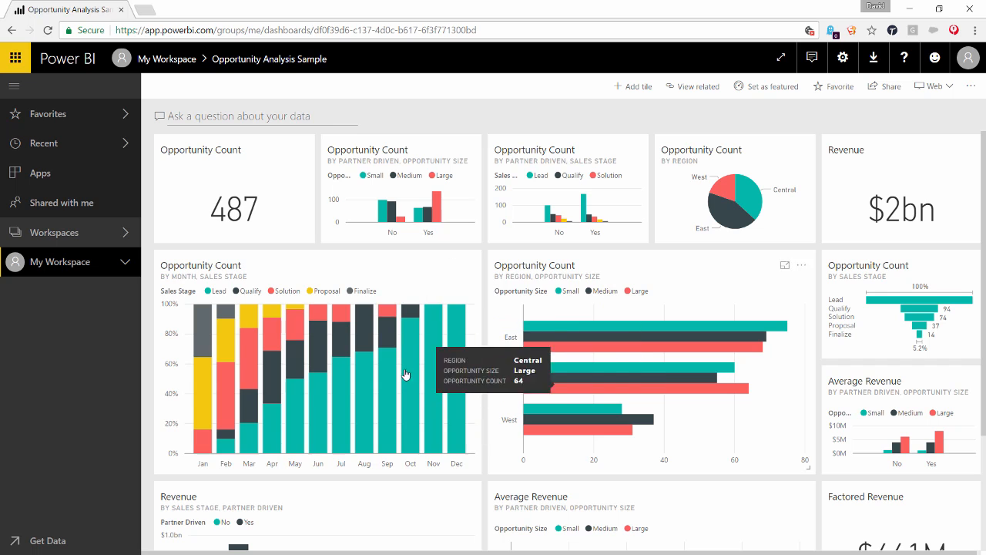
# Ask the dashboard's Q&A "how many closed opportunities are named Opportunity #2", using the suggested completions
pyautogui.click(257, 115)
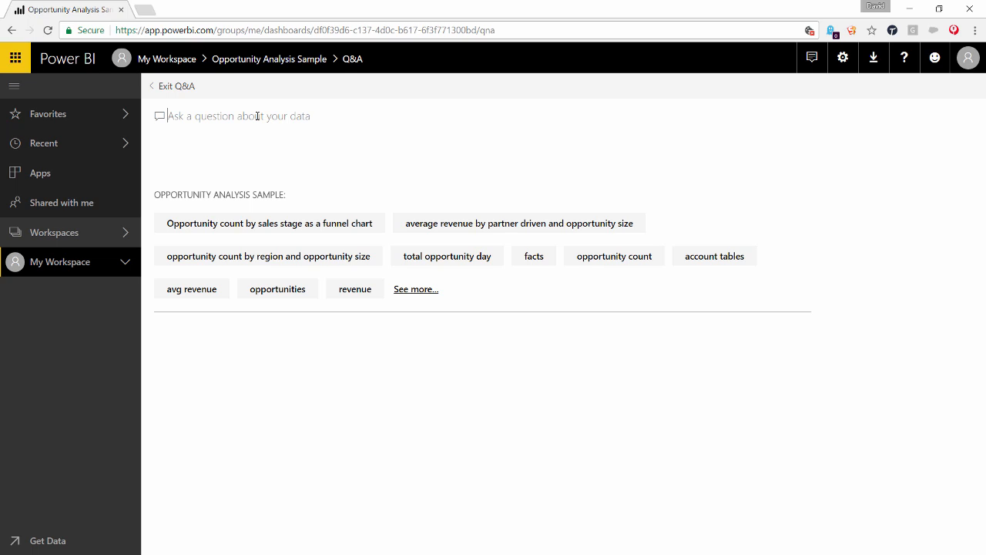
pyautogui.write('ho')
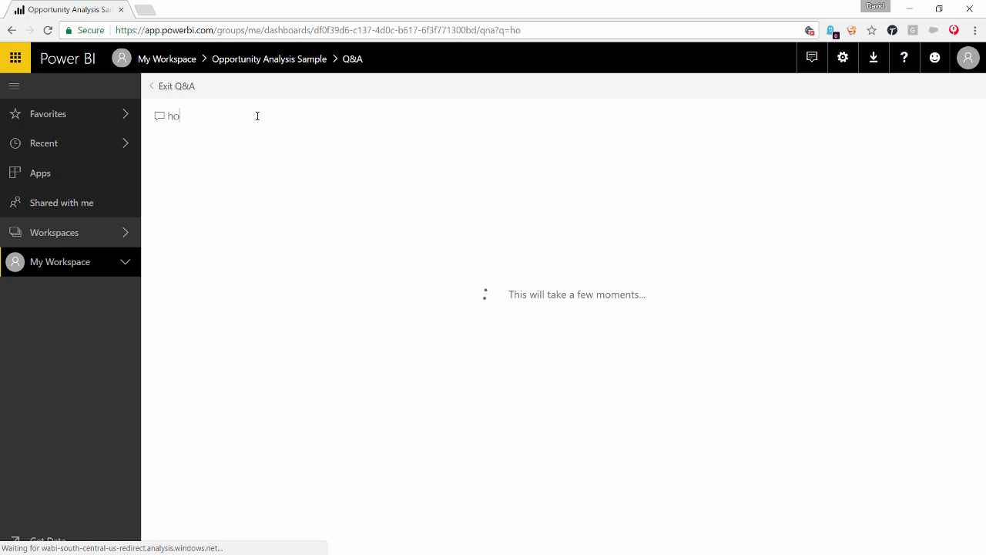
pyautogui.write('w many ')
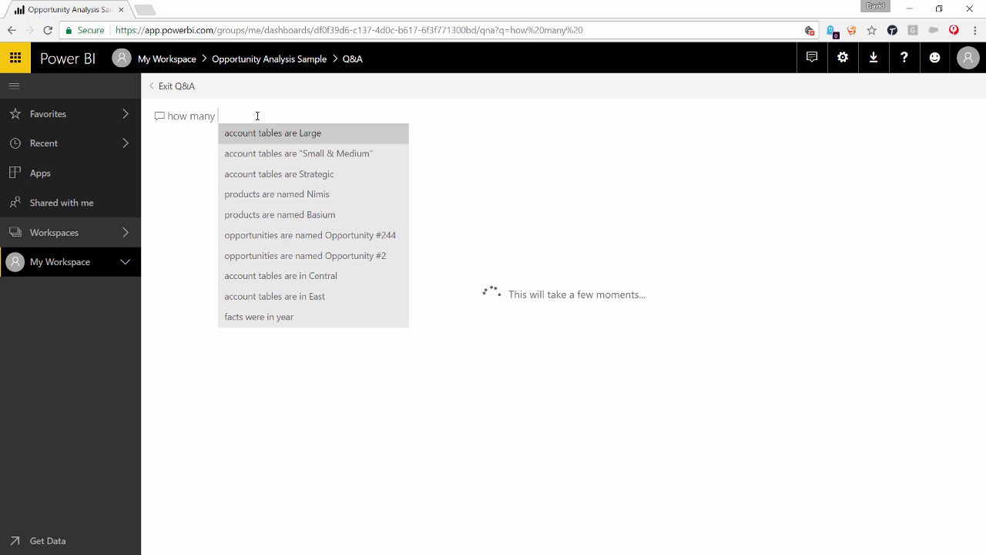
pyautogui.write('closed o')
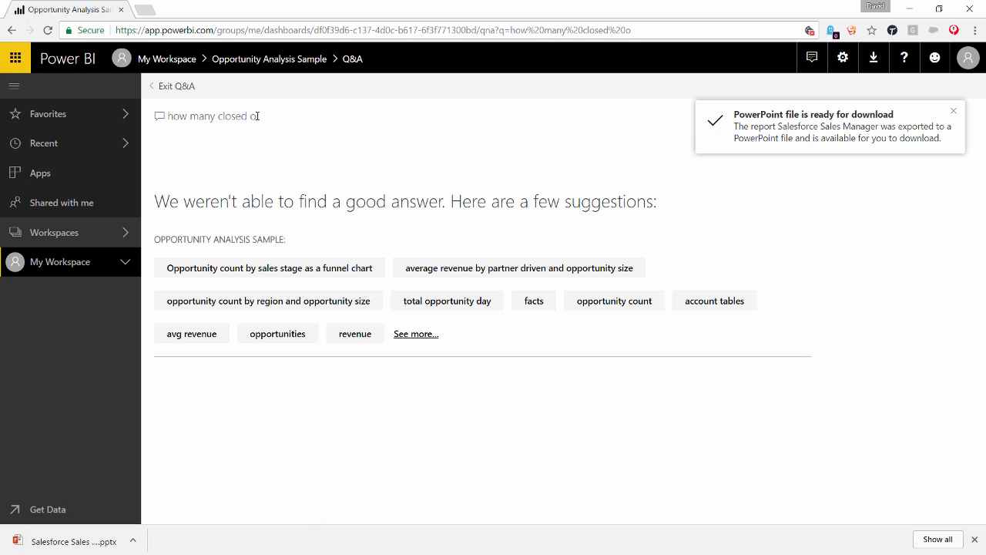
pyautogui.write('pportun')
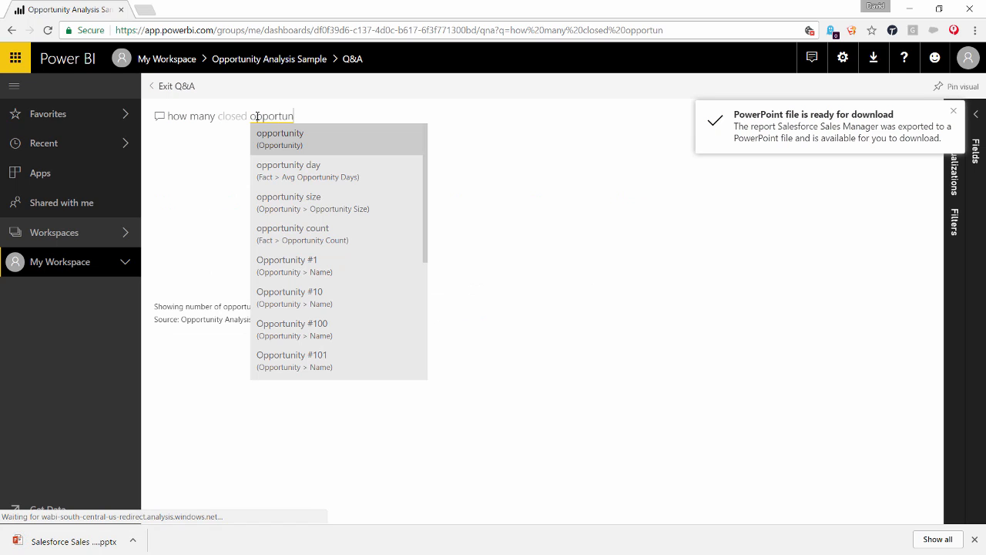
pyautogui.write('iti')
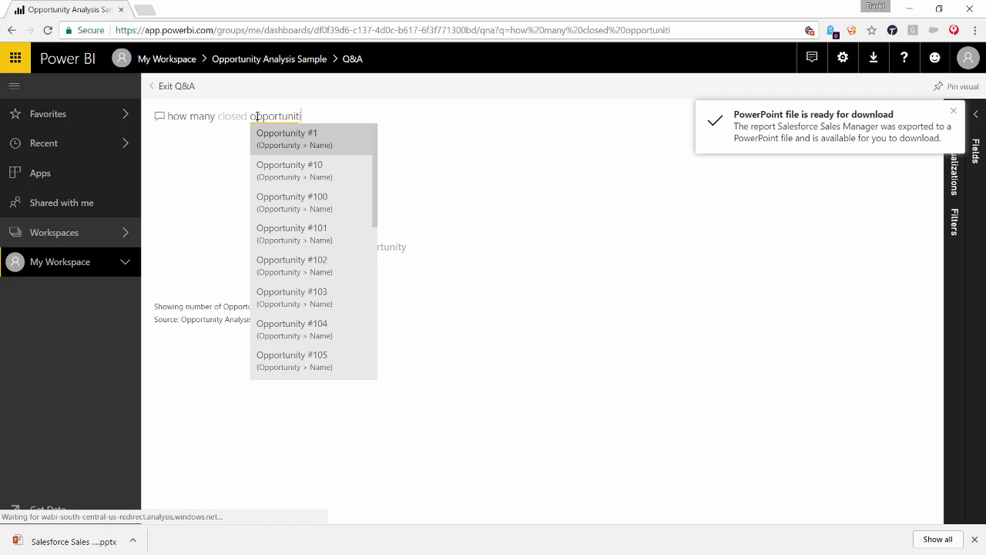
pyautogui.write('es')
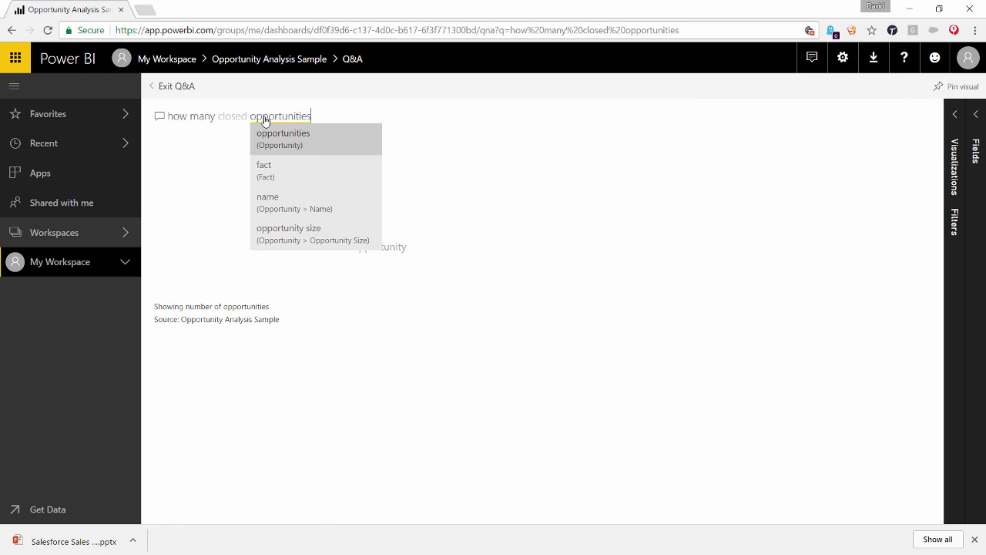
pyautogui.click(279, 134)
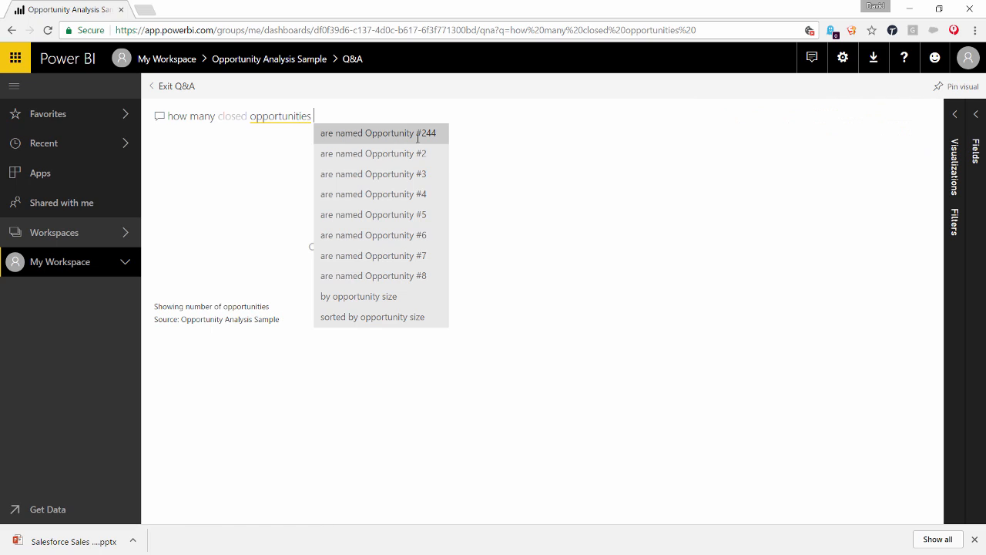
pyautogui.click(391, 152)
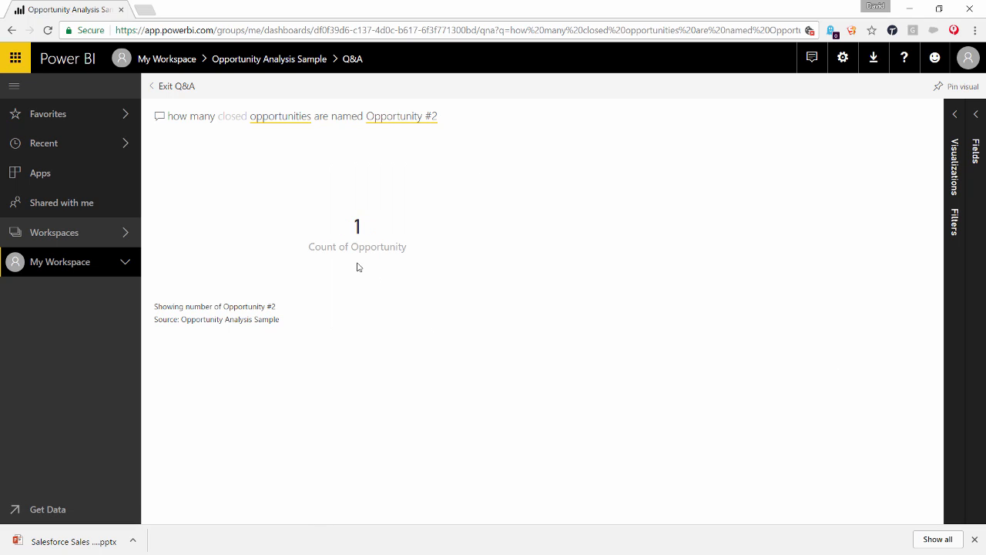
pyautogui.write('=')
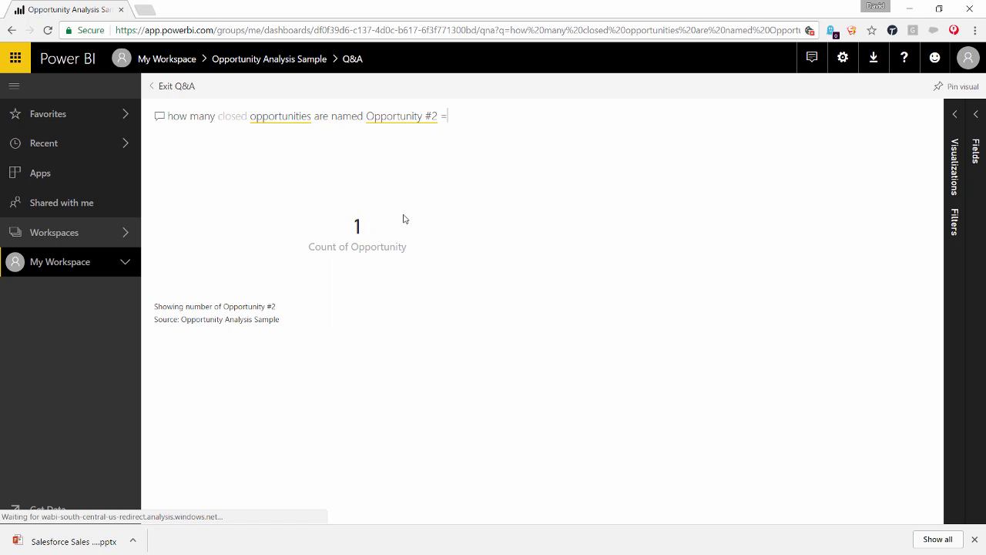
pyautogui.press('BackSpace')
pyautogui.press('BackSpace')
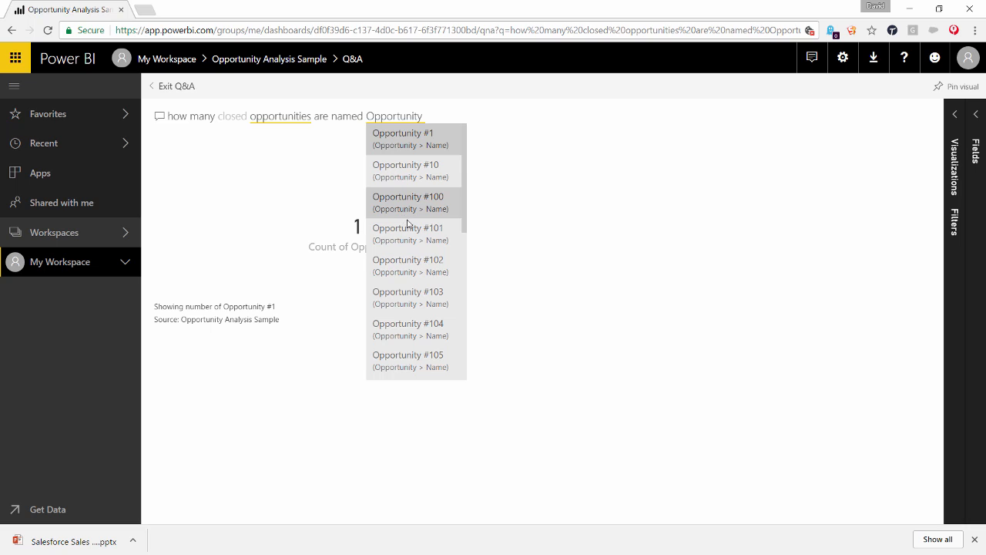
pyautogui.write('===')
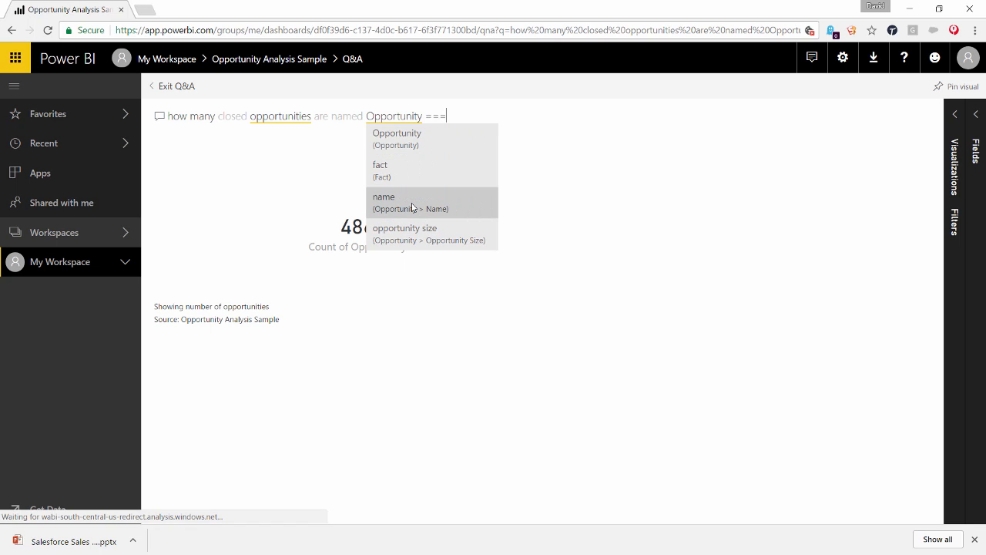
# Change the Q&A question to "how many closed opportunity sorted by name" using the suggested completions, and return to the dashboard
pyautogui.press('BackSpace')
pyautogui.press('BackSpace')
pyautogui.press('BackSpace')
pyautogui.press('BackSpace')
pyautogui.press('BackSpace')
pyautogui.press('BackSpace')
pyautogui.press('BackSpace')
pyautogui.press('BackSpace')
pyautogui.press('BackSpace')
pyautogui.press('BackSpace')
pyautogui.press('BackSpace')
pyautogui.press('BackSpace')
pyautogui.press('BackSpace')
pyautogui.press('BackSpace')
pyautogui.press('BackSpace')
pyautogui.press('BackSpace')
pyautogui.press('BackSpace')
pyautogui.press('BackSpace')
pyautogui.press('BackSpace')
pyautogui.press('BackSpace')
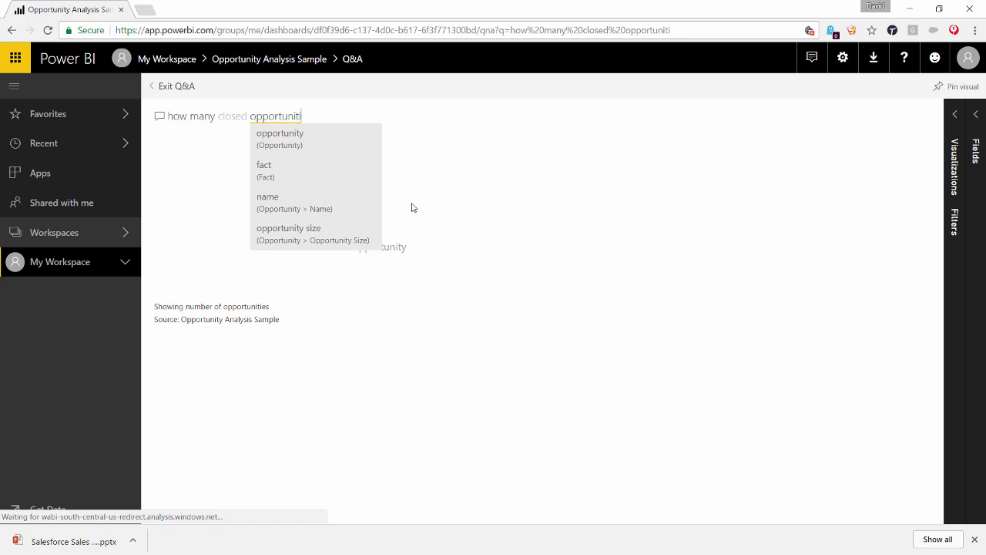
pyautogui.press('Tab')
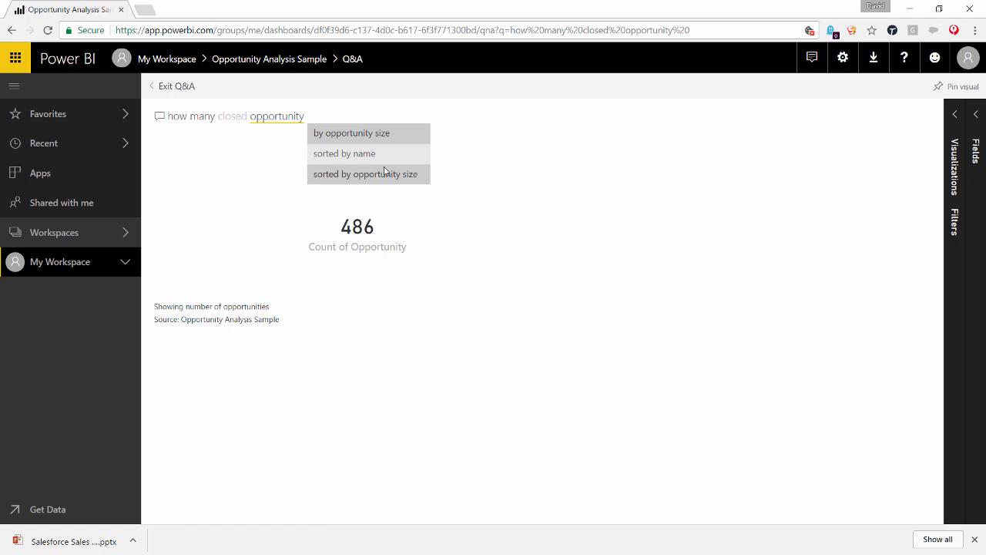
pyautogui.click(365, 159)
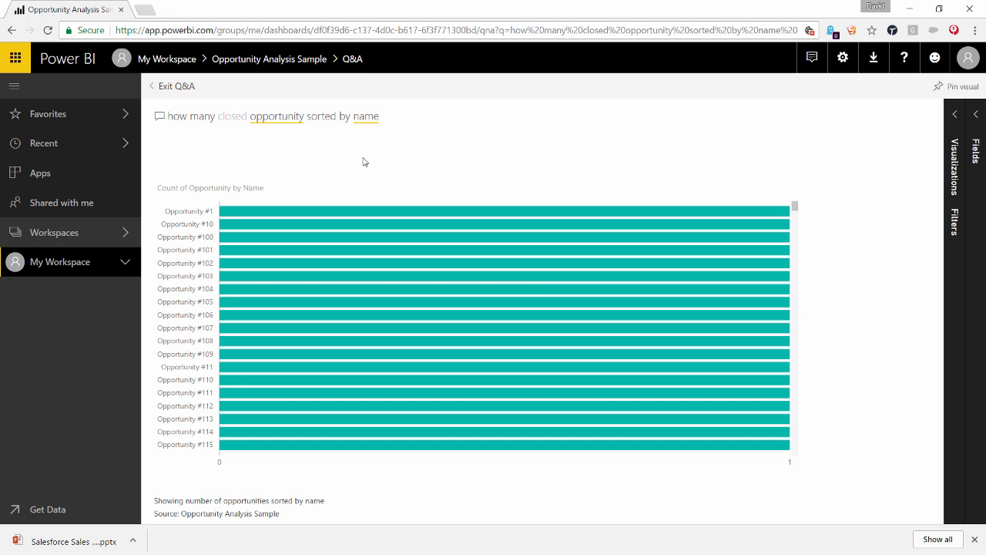
pyautogui.click(178, 90)
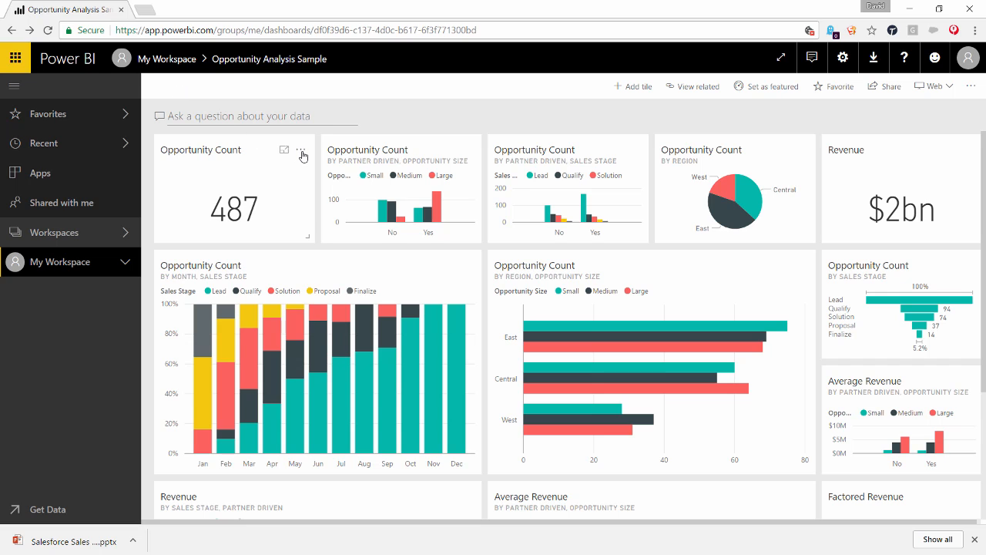
# Add an alert rule to the Opportunity Count tile with the condition Above and a threshold of 500, and save it
pyautogui.click(302, 152)
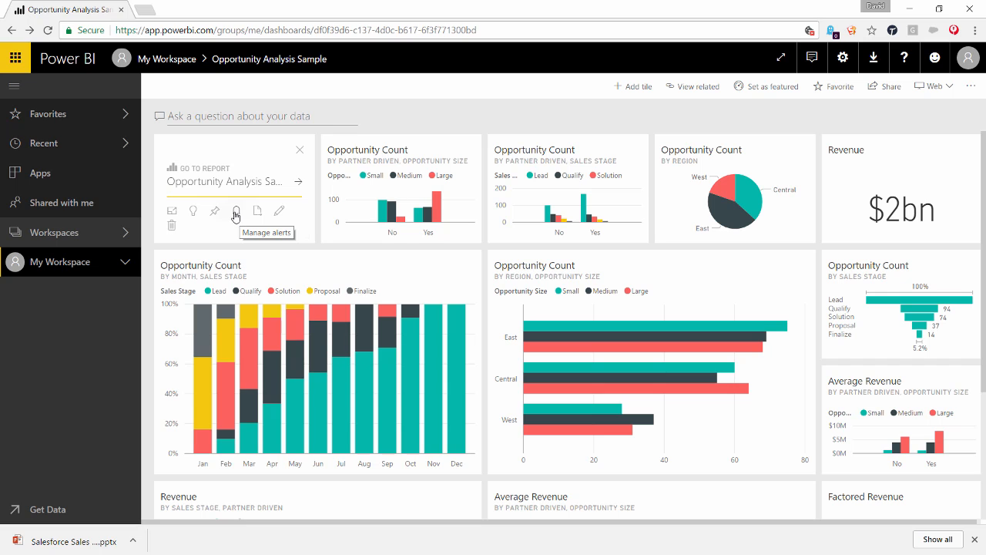
pyautogui.click(237, 214)
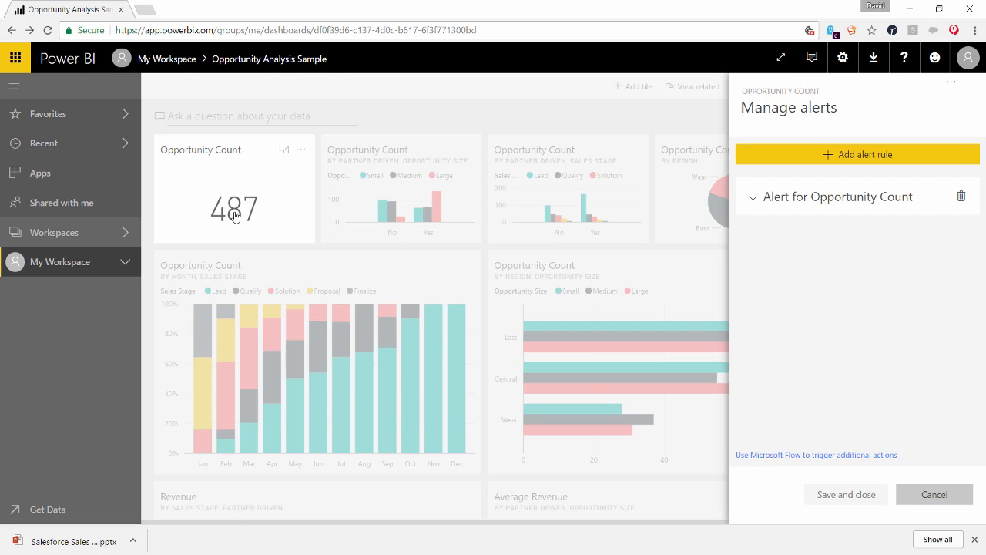
pyautogui.click(846, 156)
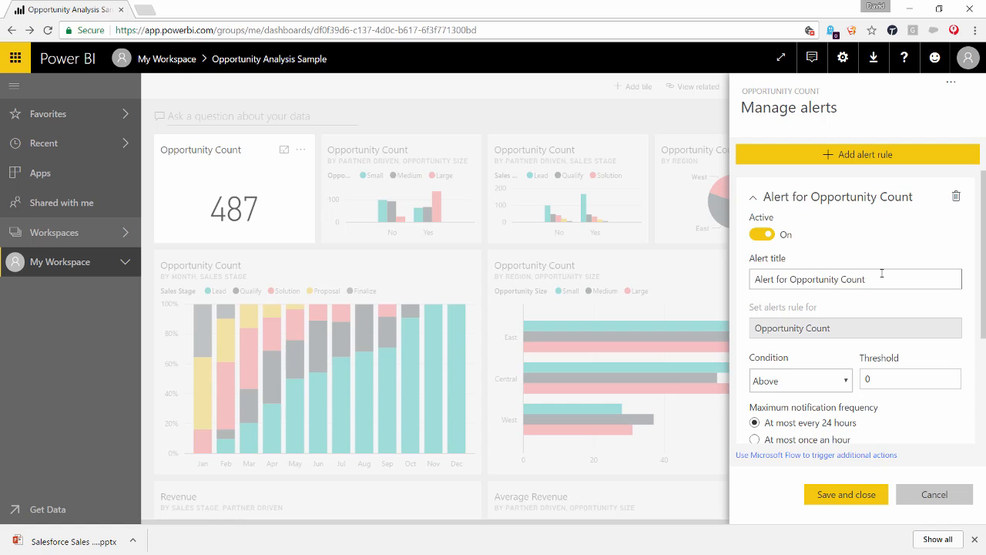
pyautogui.click(884, 379)
pyautogui.write('500')
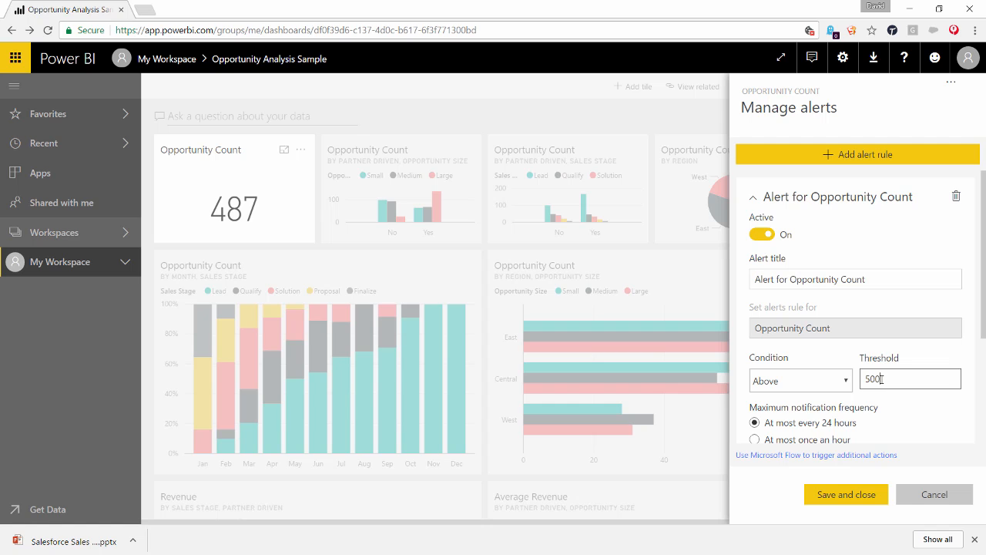
pyautogui.click(846, 494)
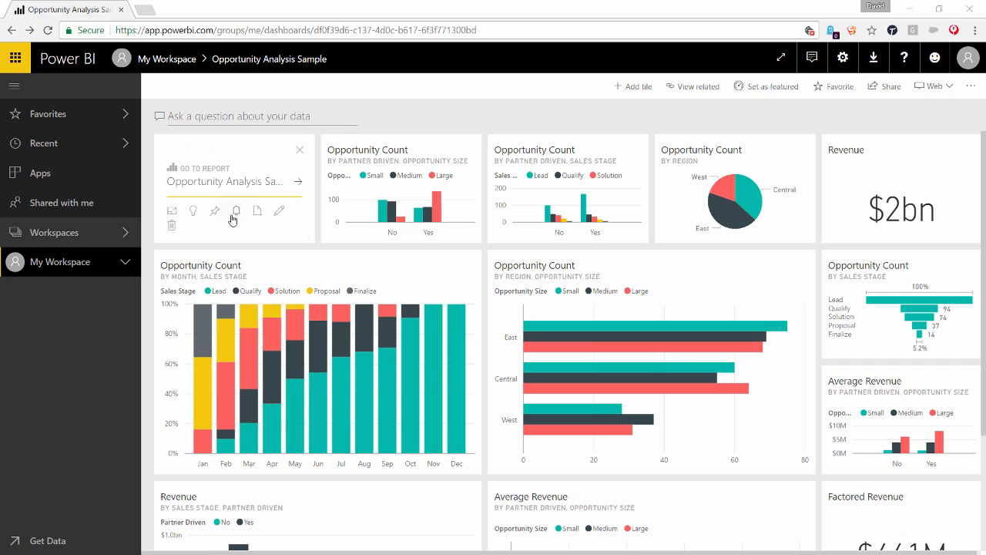
# Review the Opportunity Count tile's saved alert rule and follow the link to use Microsoft Flow for additional actions
pyautogui.click(232, 217)
pyautogui.click(235, 213)
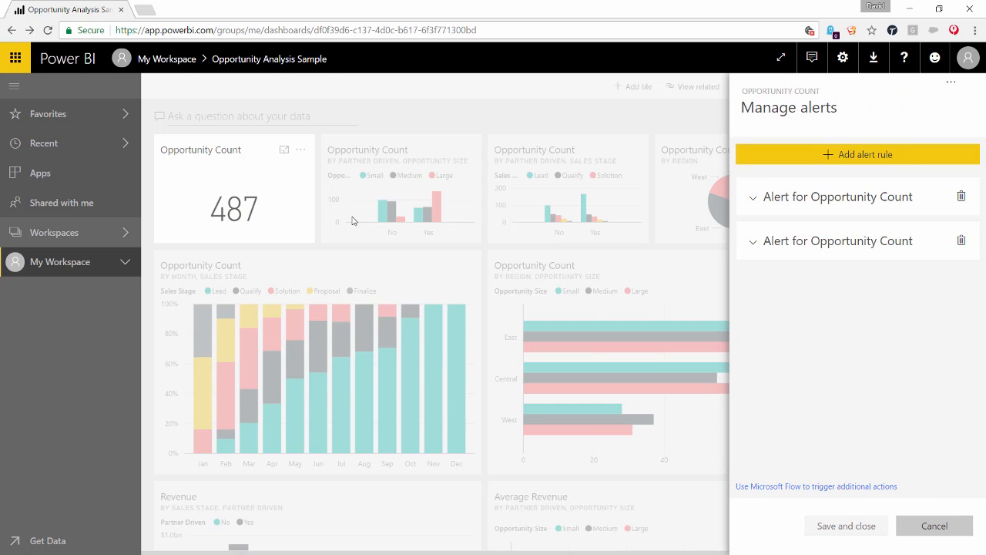
pyautogui.click(819, 203)
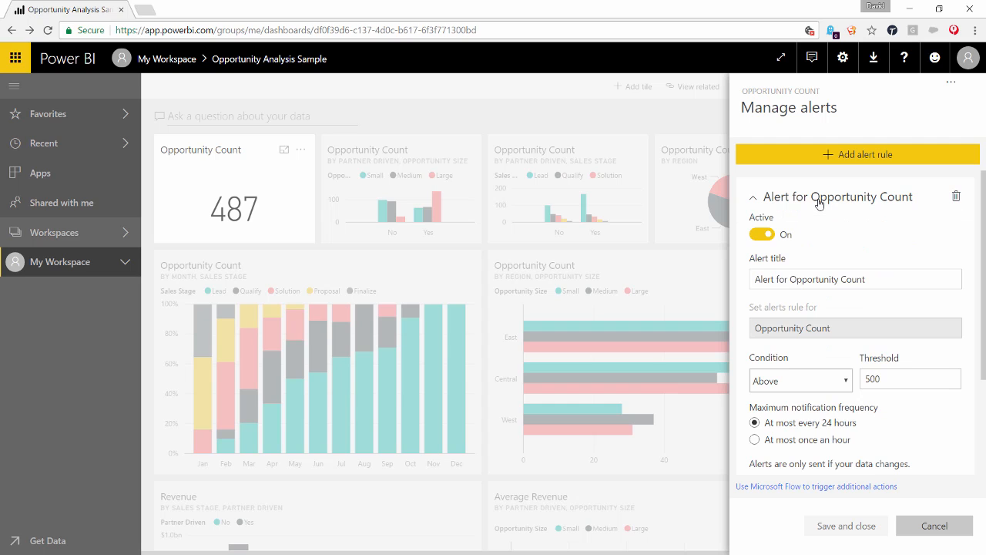
pyautogui.click(892, 375)
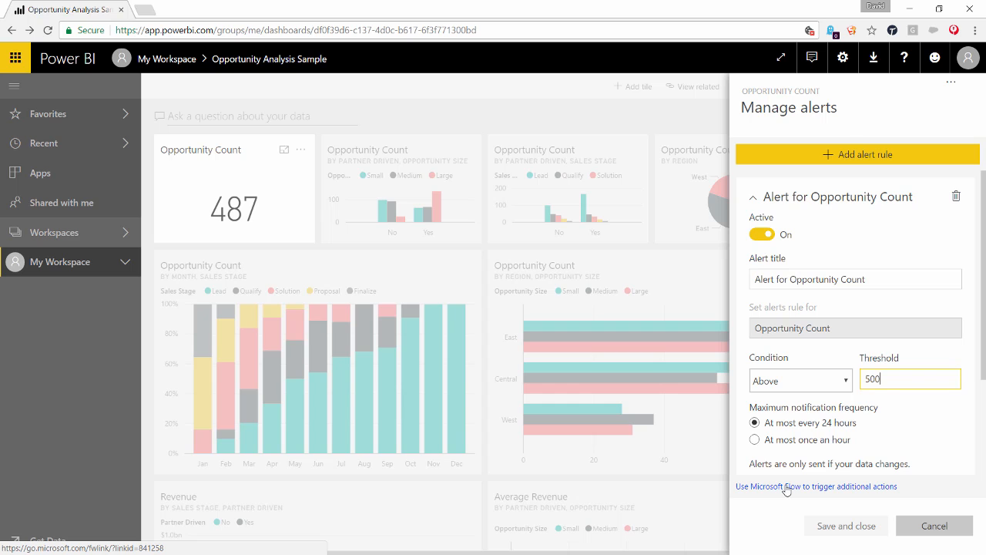
pyautogui.click(786, 487)
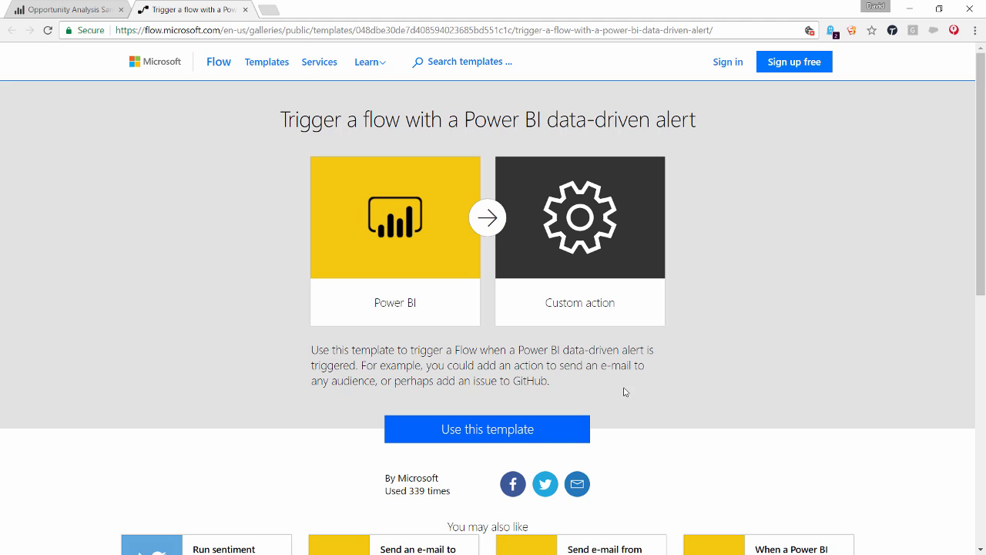
# Browse all Power BI flow templates and open "Post a message to a Slack channel when a Power BI data alert is triggered"
pyautogui.scroll(-3, 624, 391)
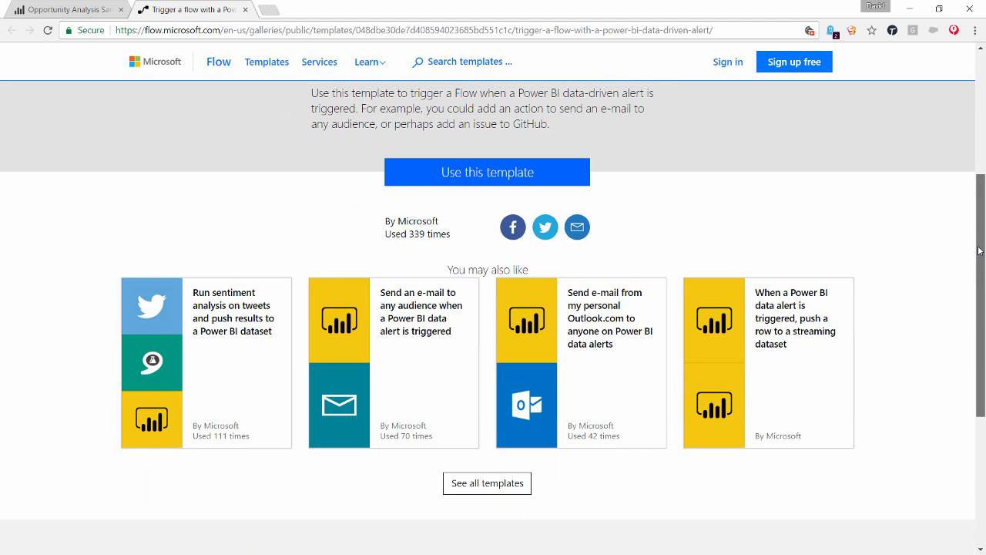
pyautogui.scroll(-1, 787, 308)
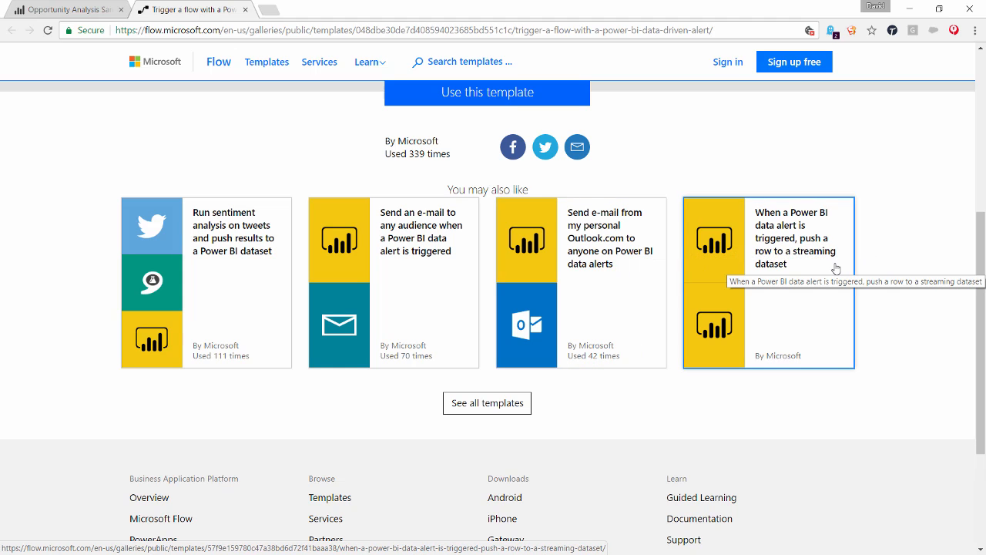
pyautogui.click(492, 404)
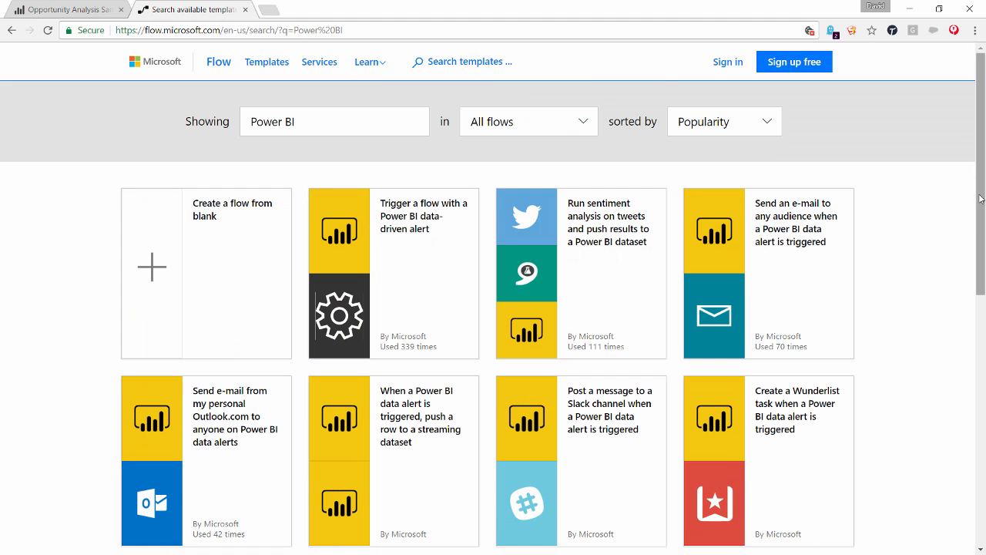
pyautogui.moveTo(980, 199); pyautogui.dragTo(981, 273)
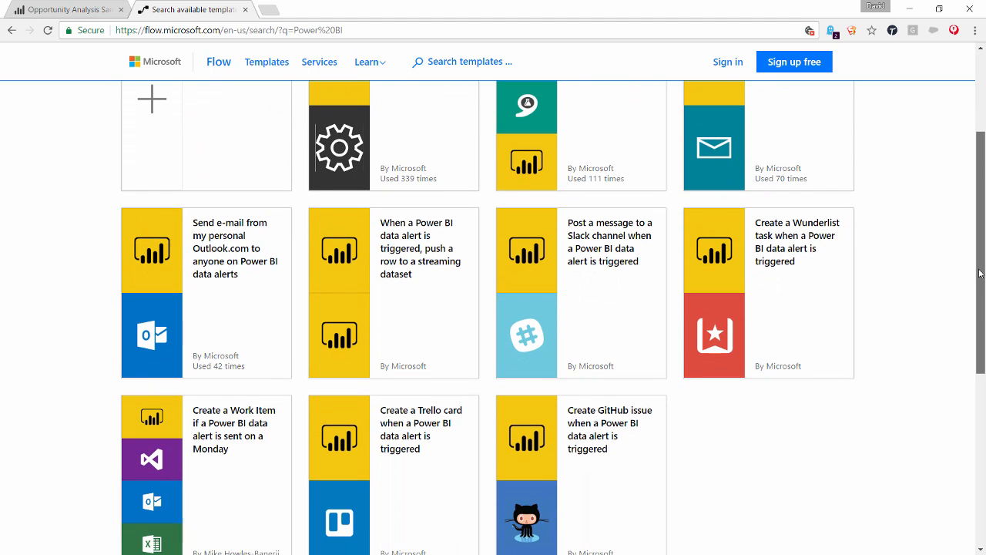
pyautogui.click(574, 296)
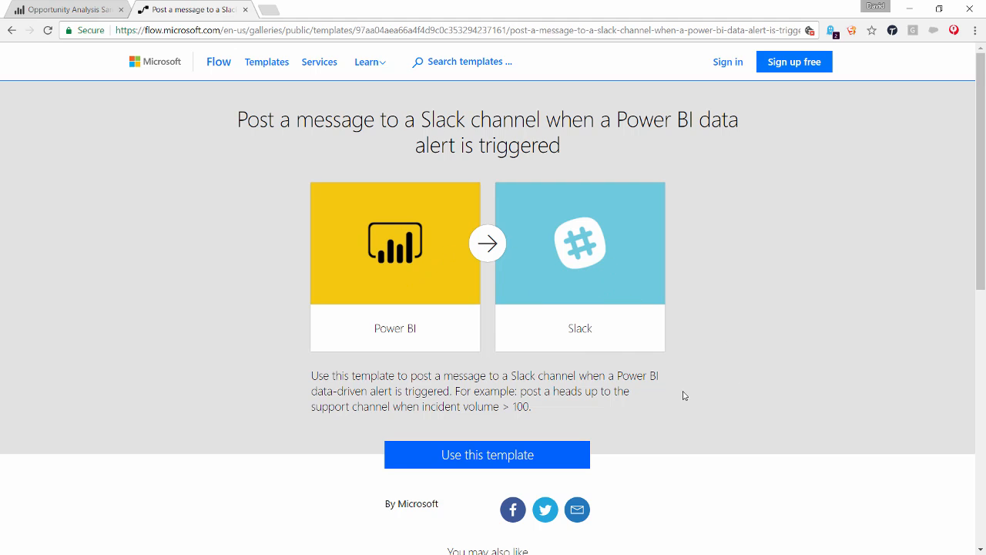
# Use the Slack message template, enter the account's e-mail to sign up, and sign in to Microsoft Flow with the existing account
pyautogui.click(551, 454)
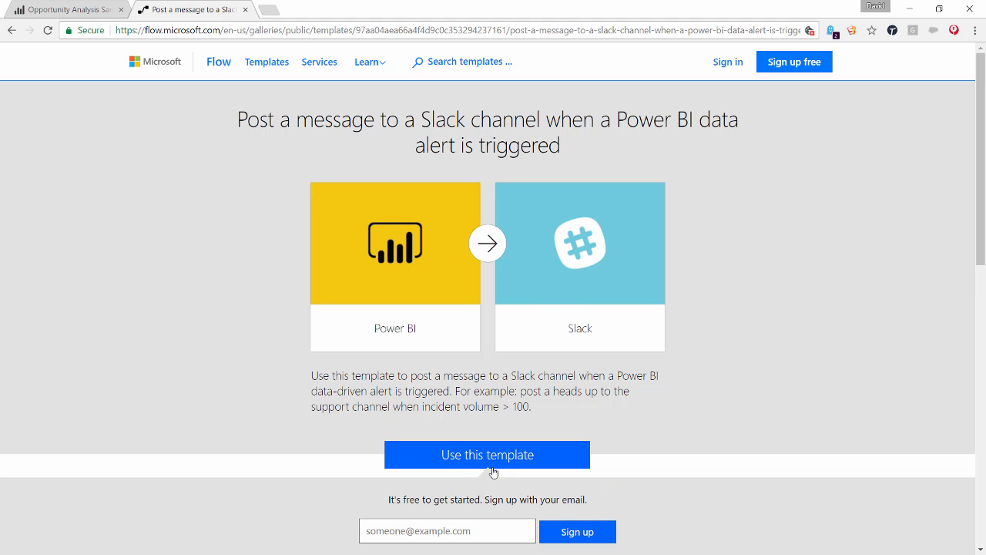
pyautogui.scroll(-2, 520, 463)
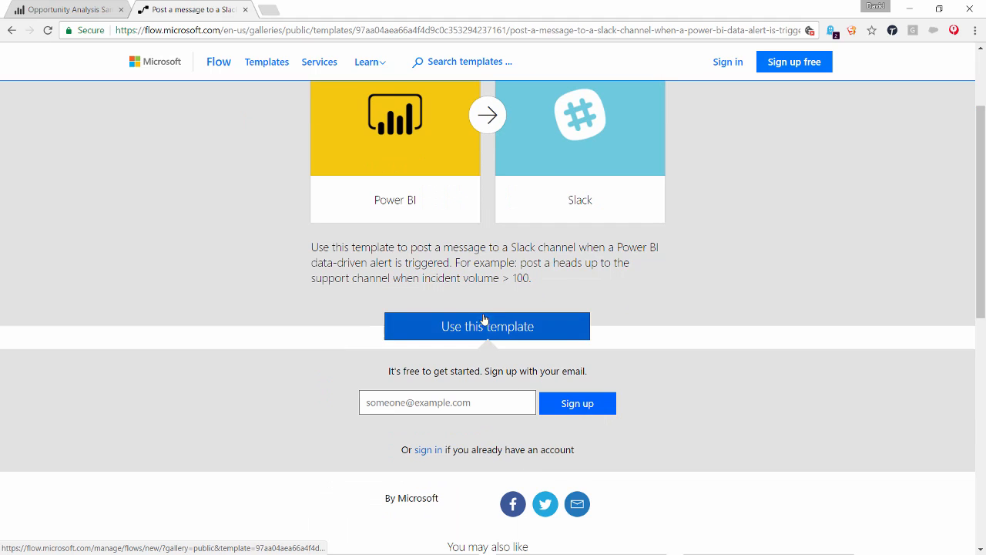
pyautogui.click(466, 413)
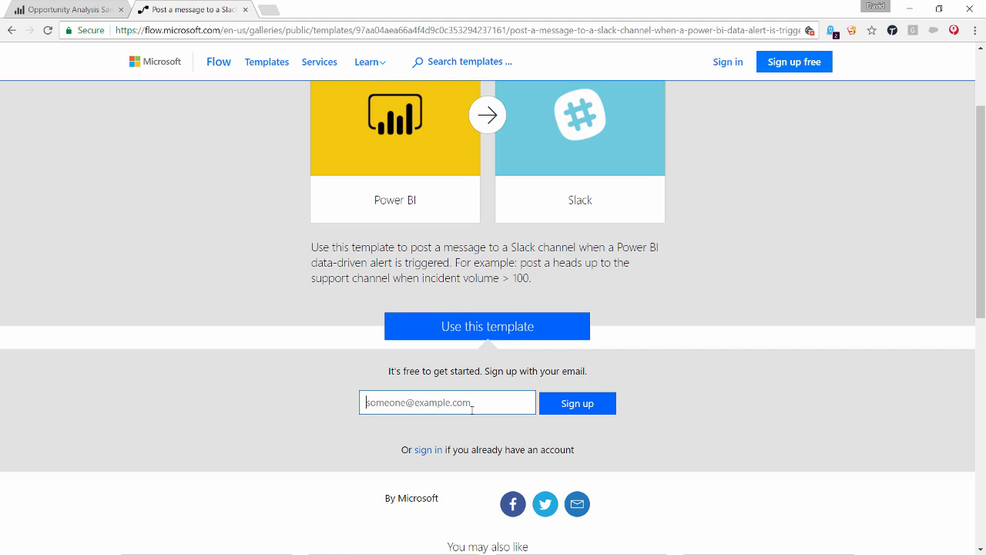
pyautogui.click(387, 402)
pyautogui.hotkey('ctrl', 'v')
pyautogui.click(574, 403)
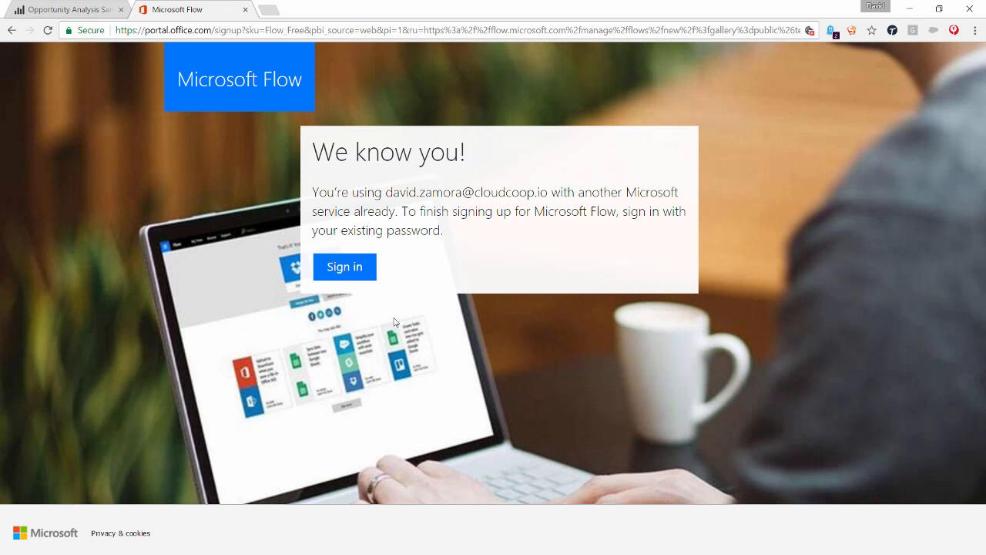
pyautogui.click(348, 269)
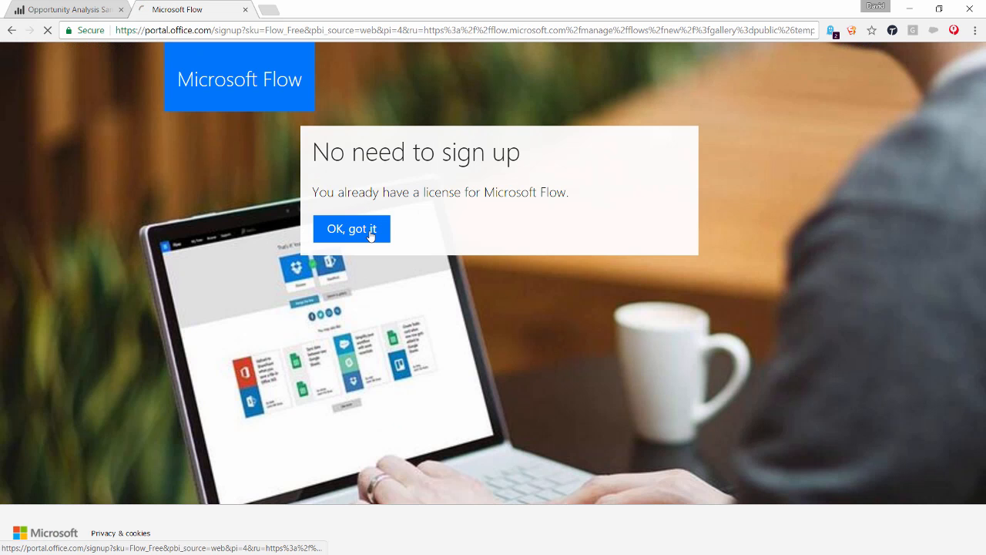
pyautogui.click(371, 236)
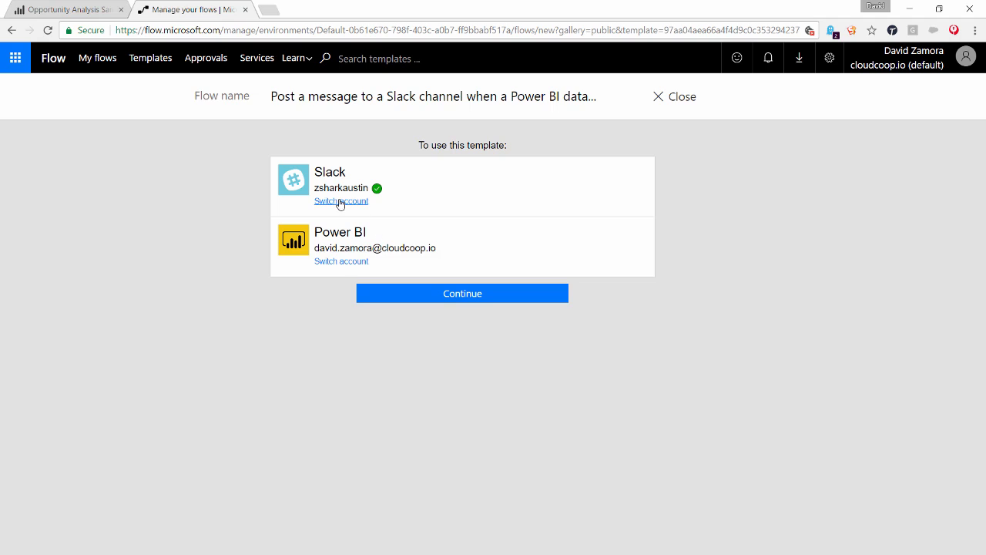
# Continue with the connected Slack and Power BI accounts and choose "Alert for Opportunity Count" as the flow's triggering alert
pyautogui.doubleClick(339, 189)
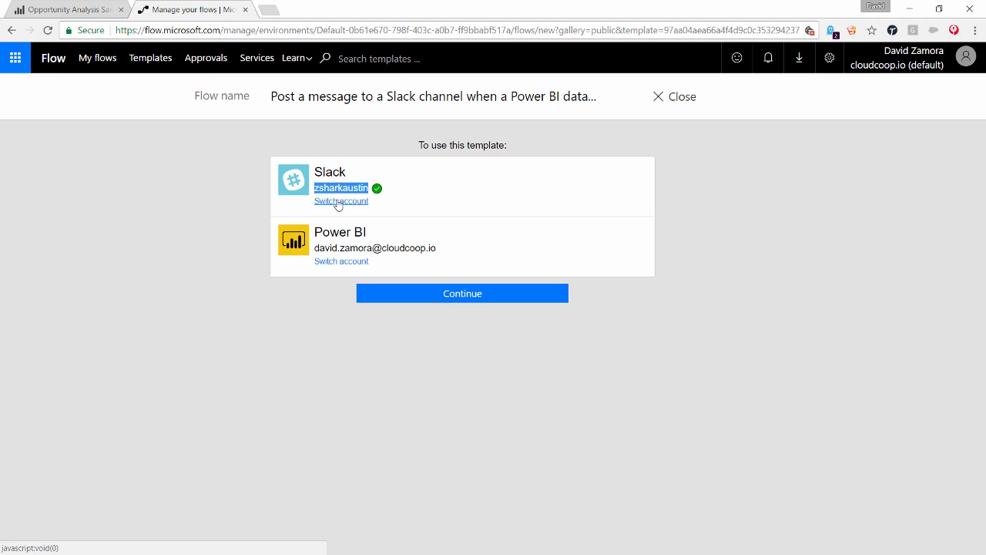
pyautogui.click(449, 296)
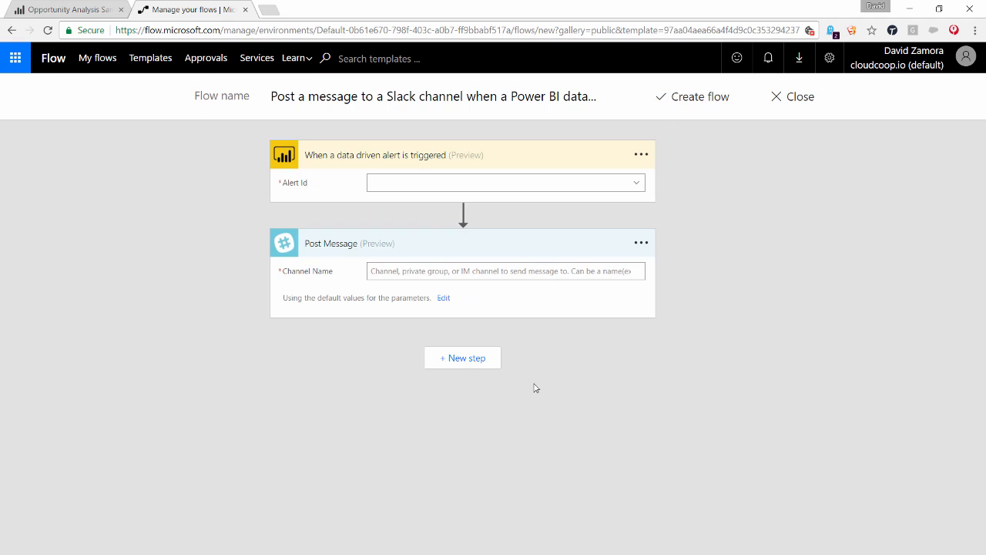
pyautogui.click(420, 181)
pyautogui.click(638, 182)
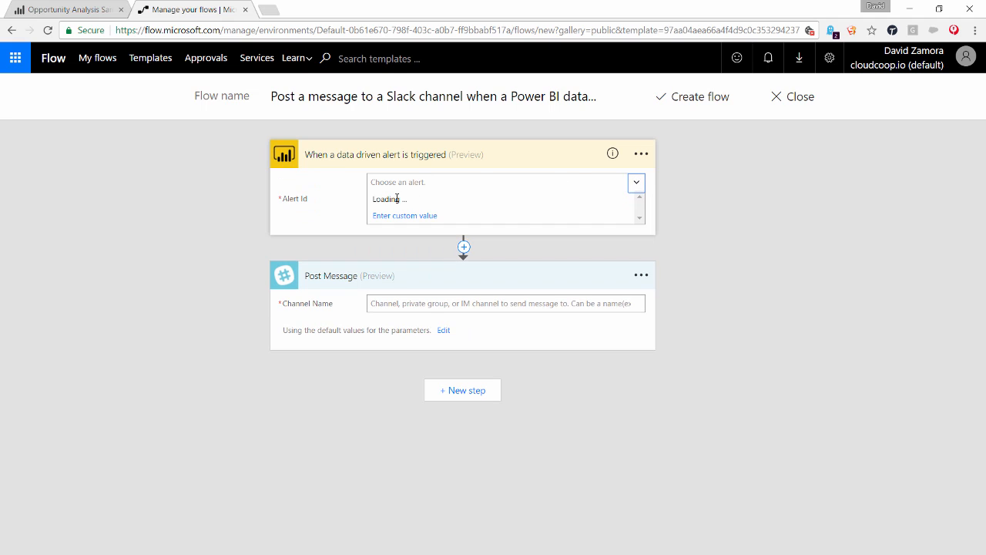
pyautogui.click(436, 203)
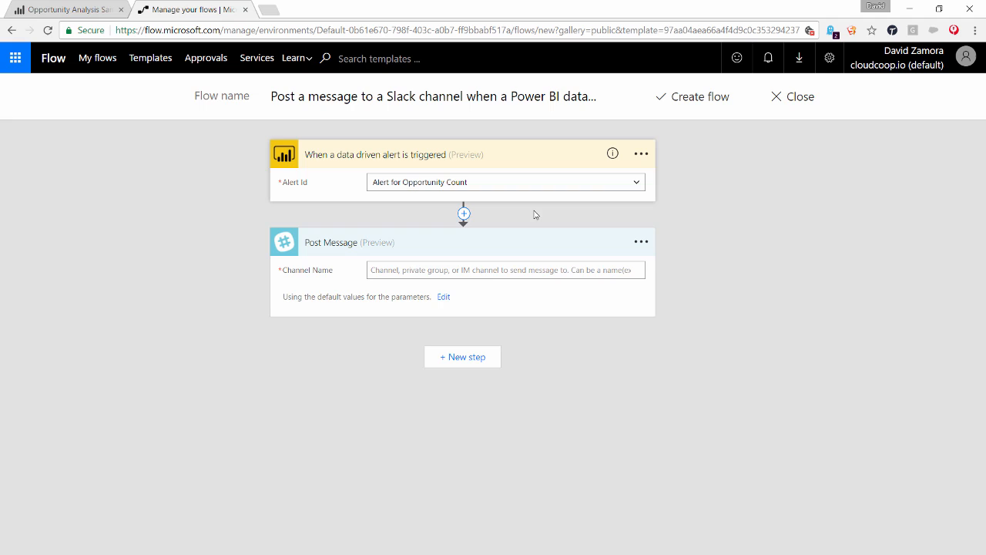
# Set the Slack message's channel name to General and try to create the flow
pyautogui.click(421, 269)
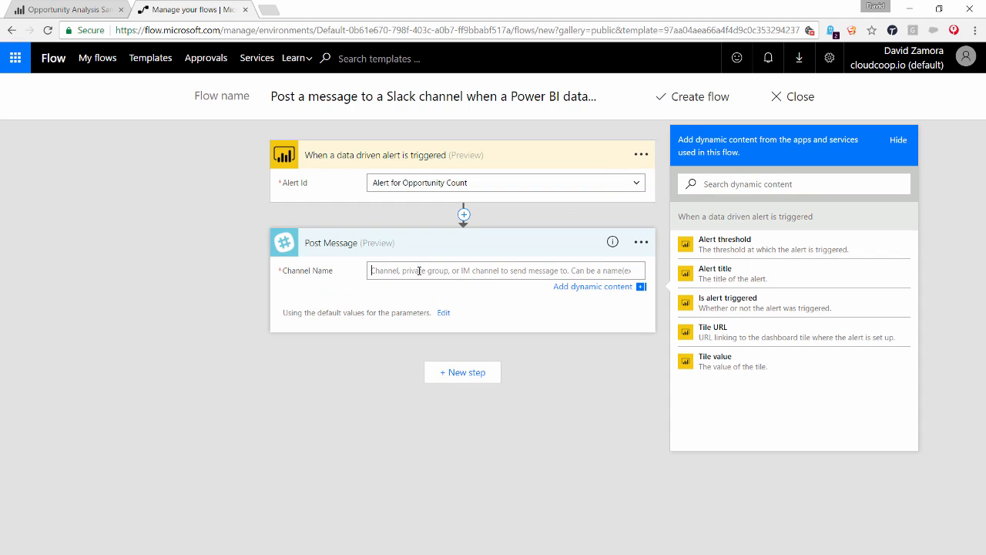
pyautogui.write('General')
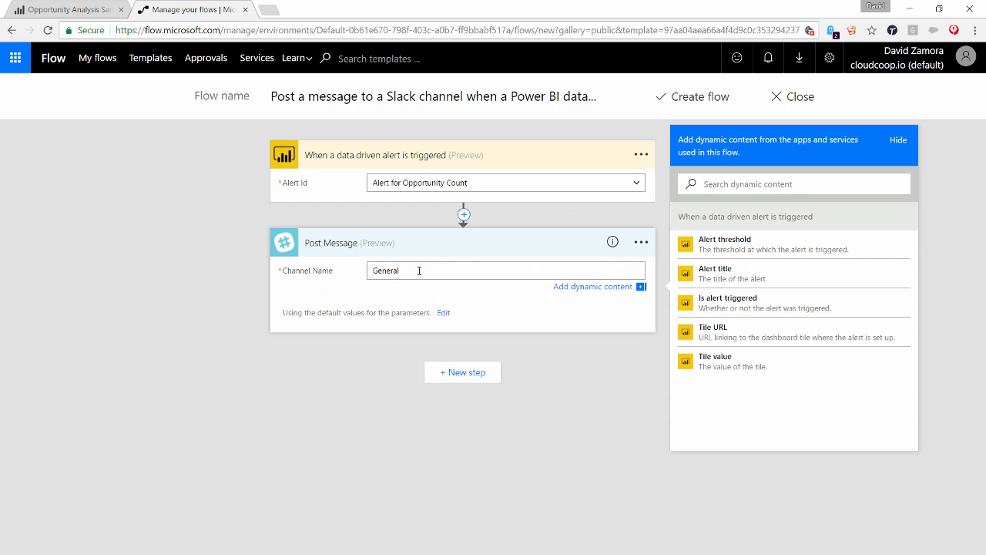
pyautogui.click(377, 361)
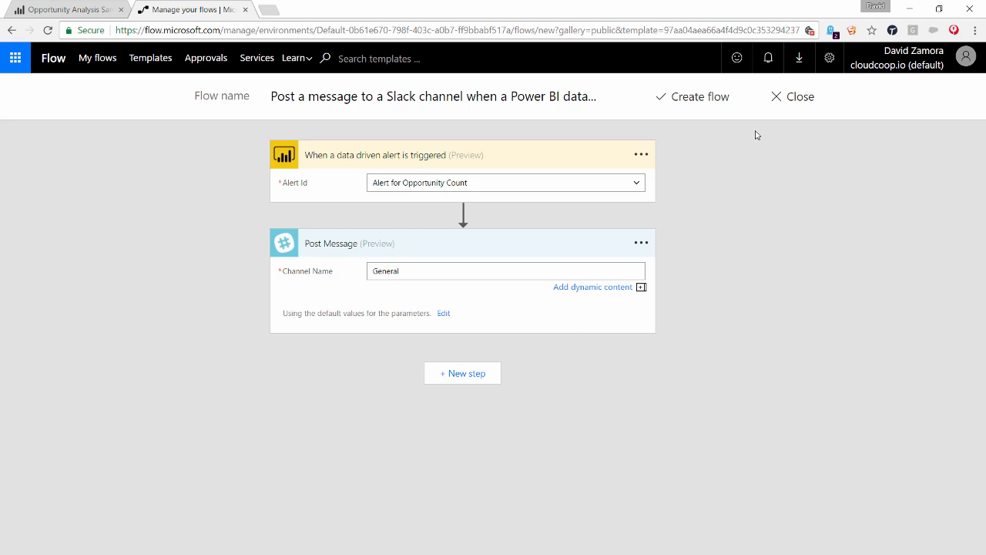
pyautogui.click(713, 96)
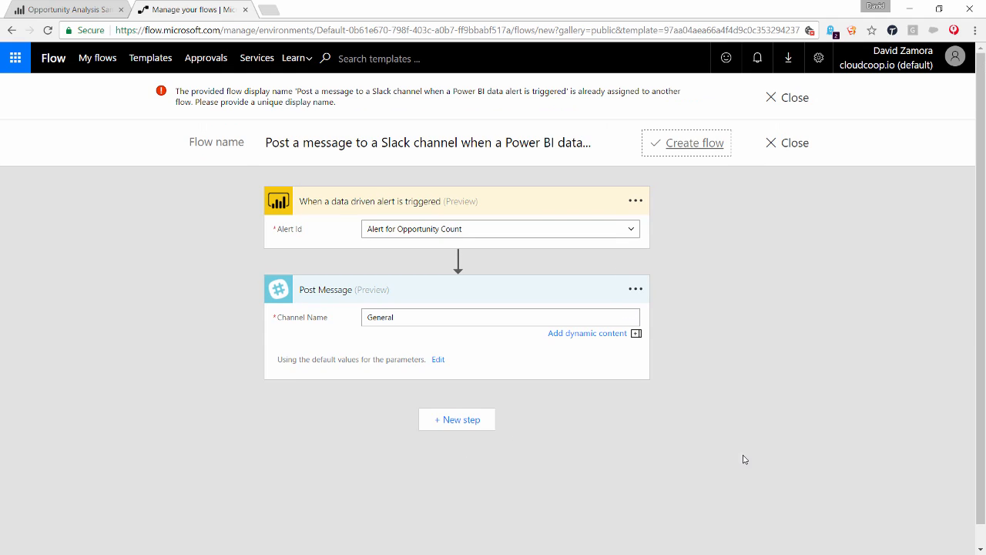
# Close the unsaved flow and the Microsoft Flow page, and leave the Opportunity Count alert settings without saving
pyautogui.click(801, 148)
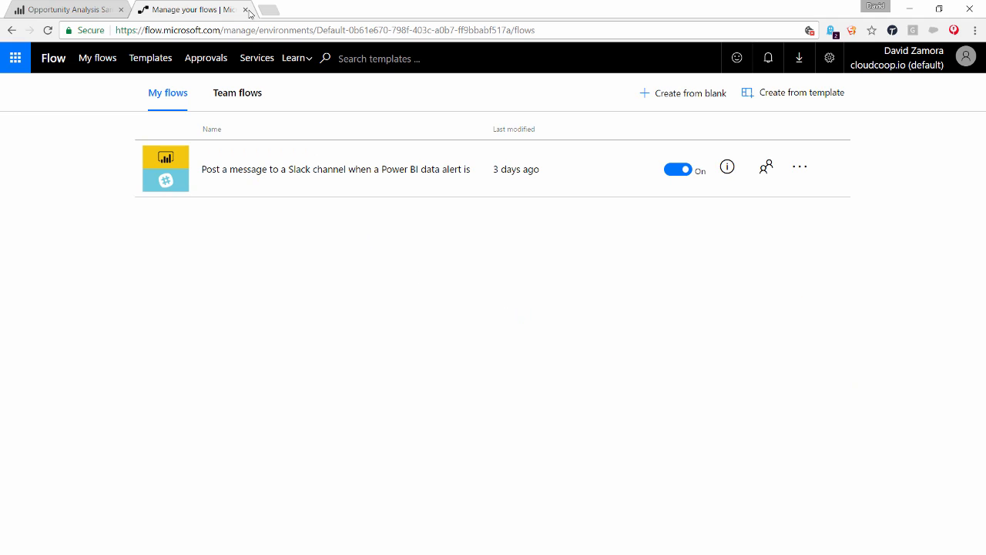
pyautogui.click(245, 10)
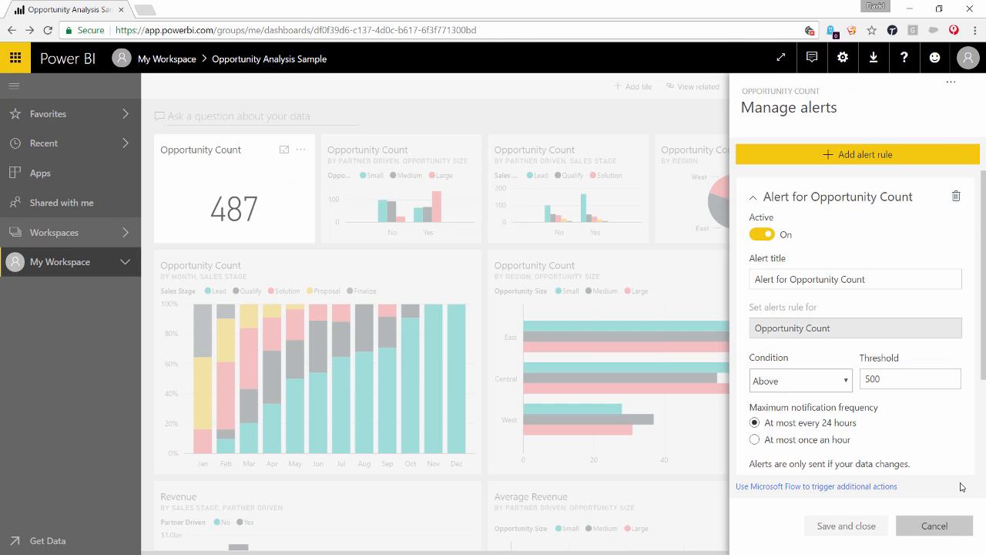
pyautogui.click(955, 522)
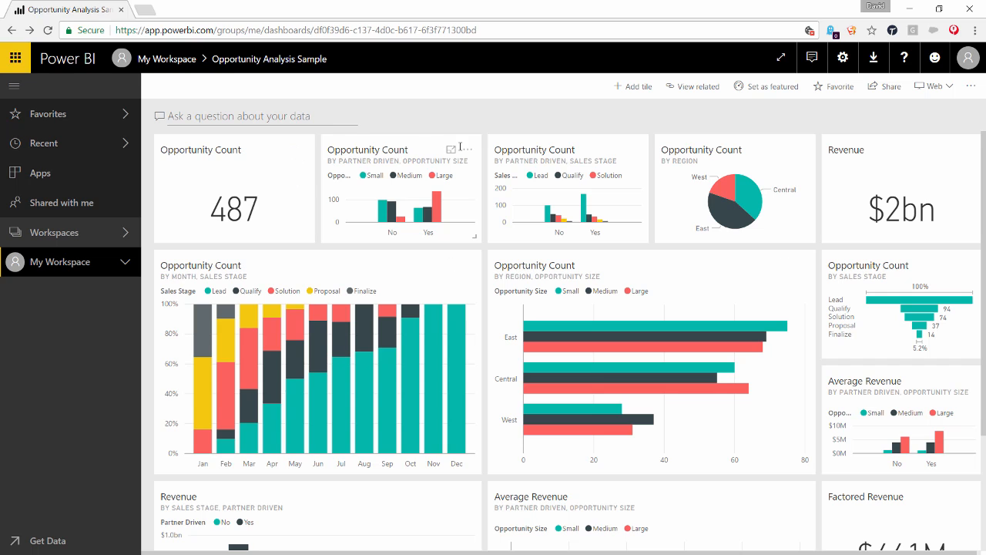
# Compare the tile options of the Opportunity Count charts by partner driven and by month with those of the Revenue card
pyautogui.click(467, 150)
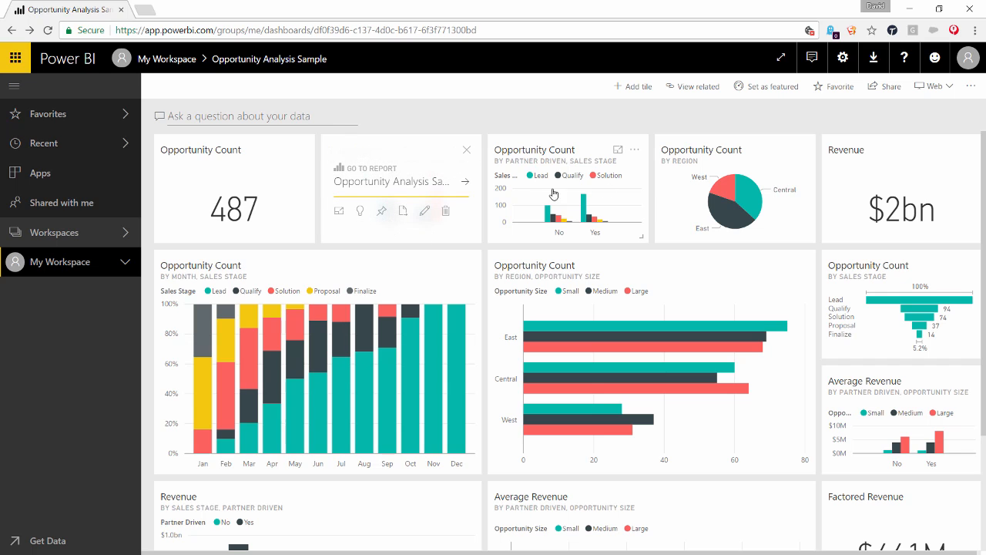
pyautogui.click(296, 205)
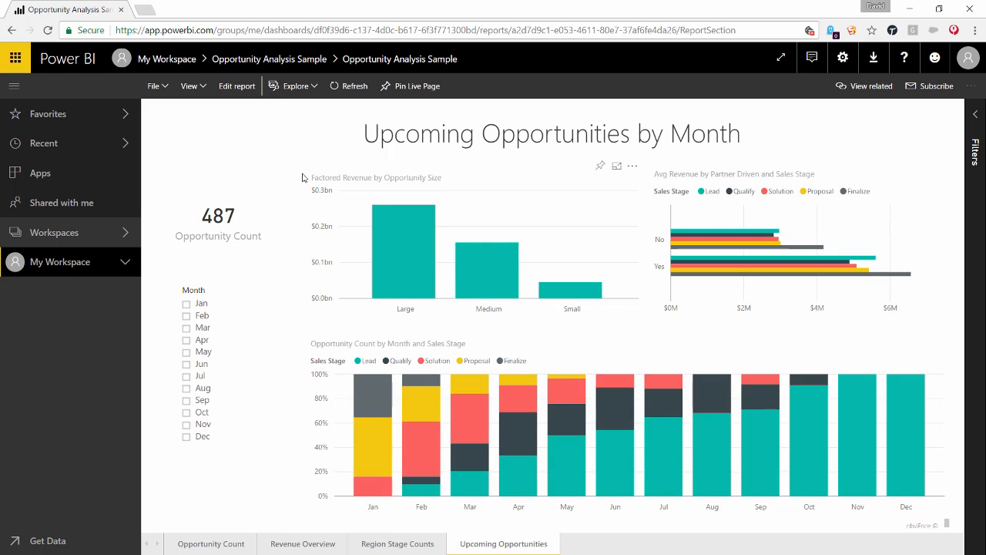
pyautogui.rightClick(265, 155)
pyautogui.click(271, 159)
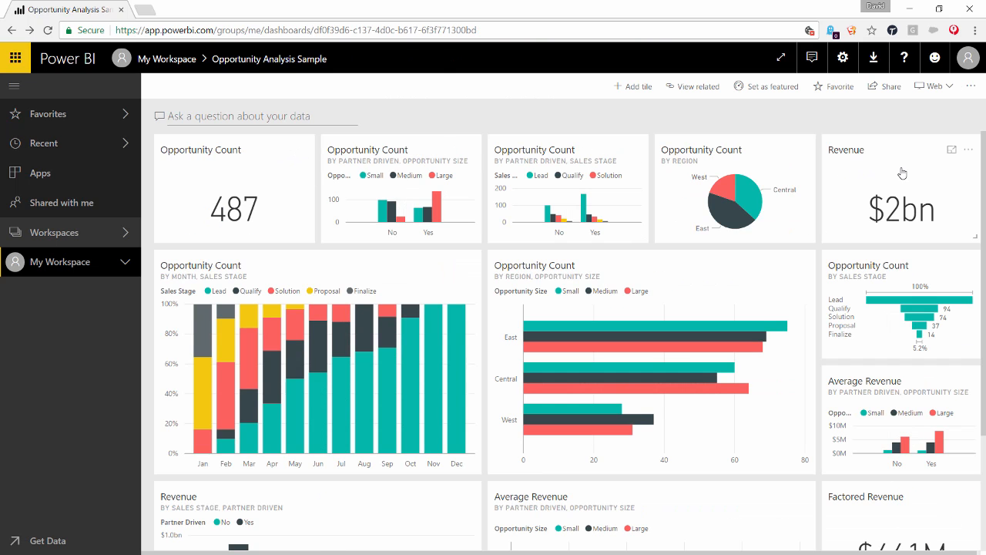
pyautogui.click(968, 151)
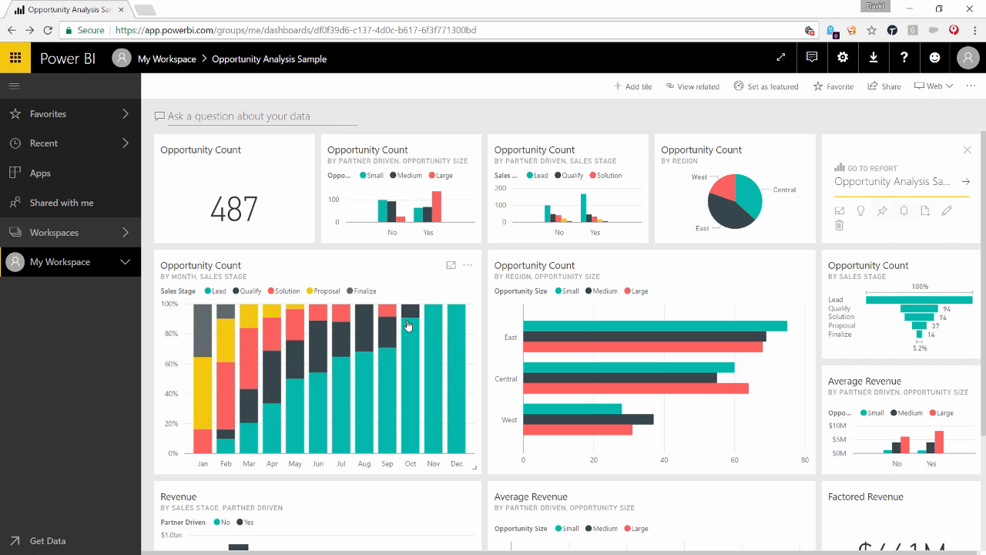
pyautogui.click(468, 267)
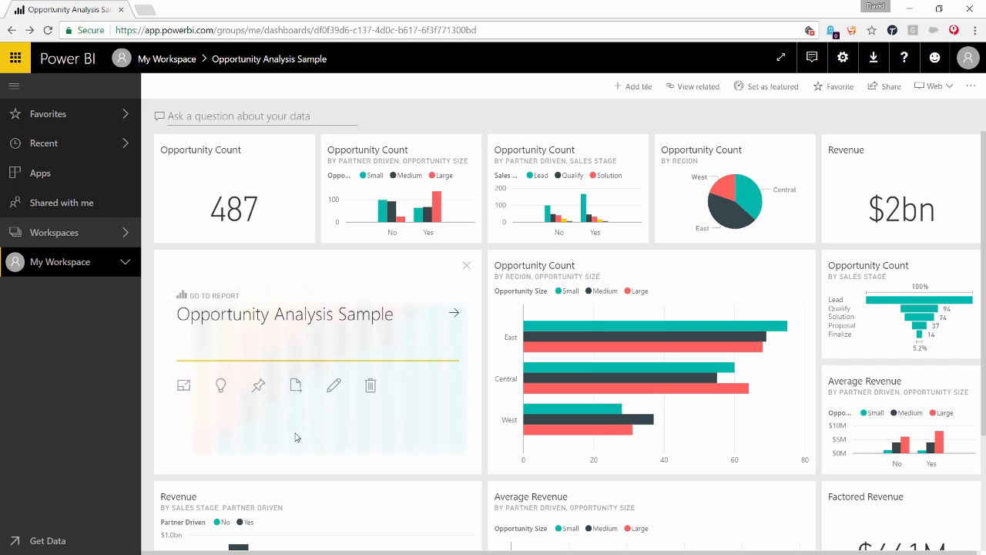
pyautogui.click(466, 267)
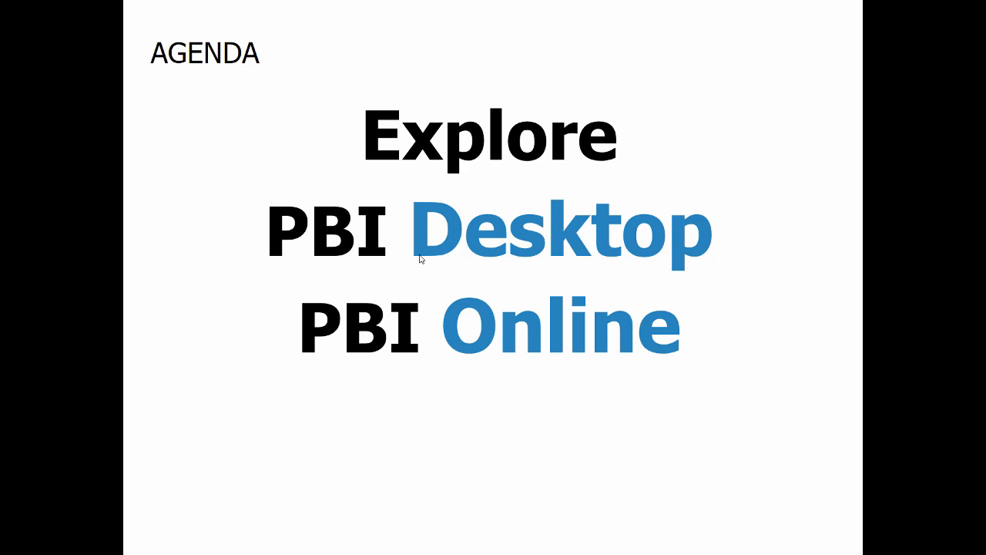
pyautogui.click(476, 365)
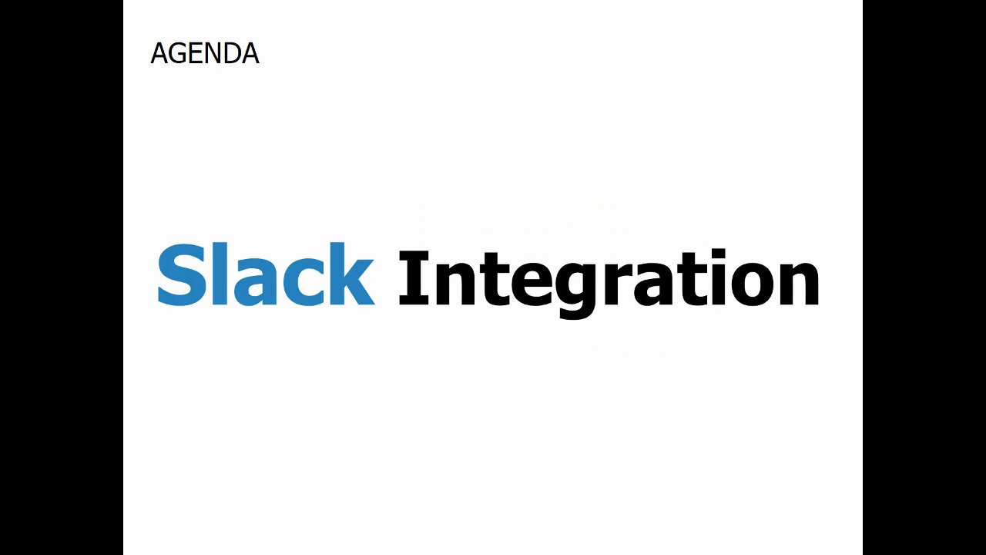